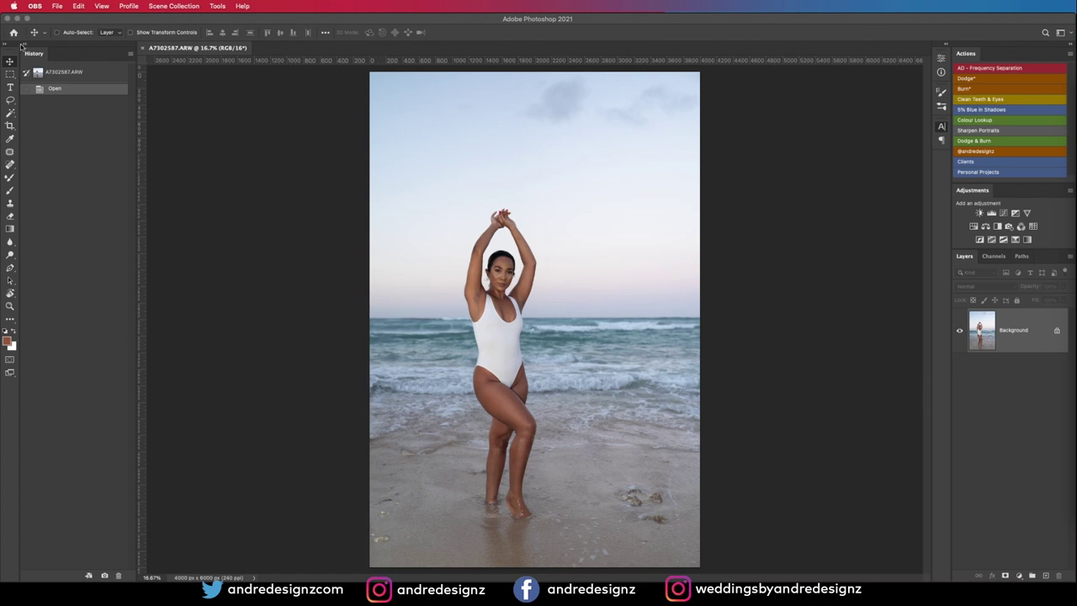
# Examine the photo's camera data in File Info for camera, lens and exposure settings, leaving the metadata unedited
pyautogui.click(57, 8)
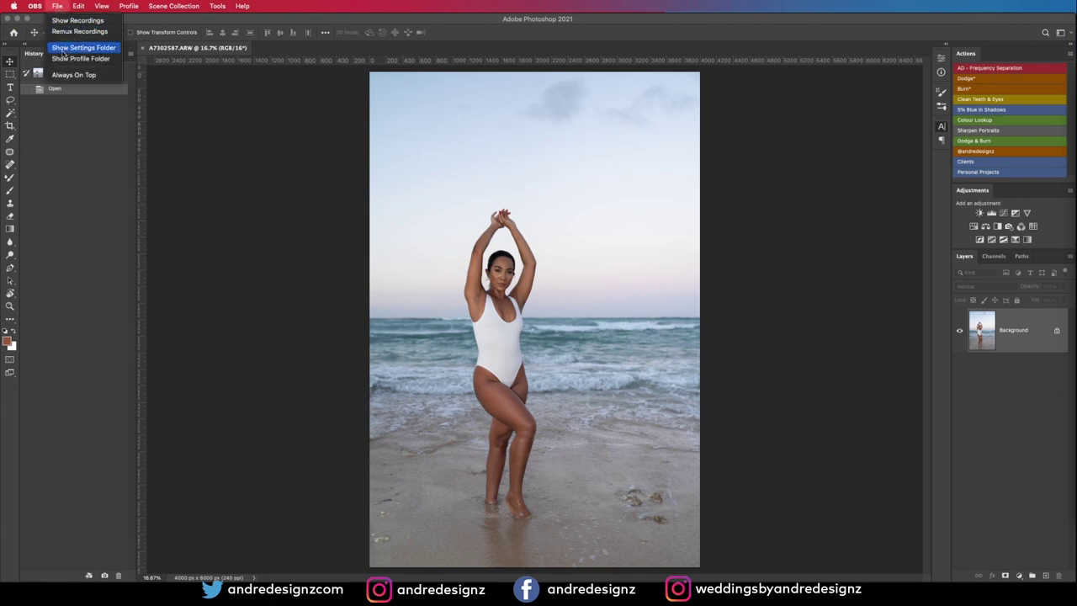
pyautogui.moveTo(30, 7)
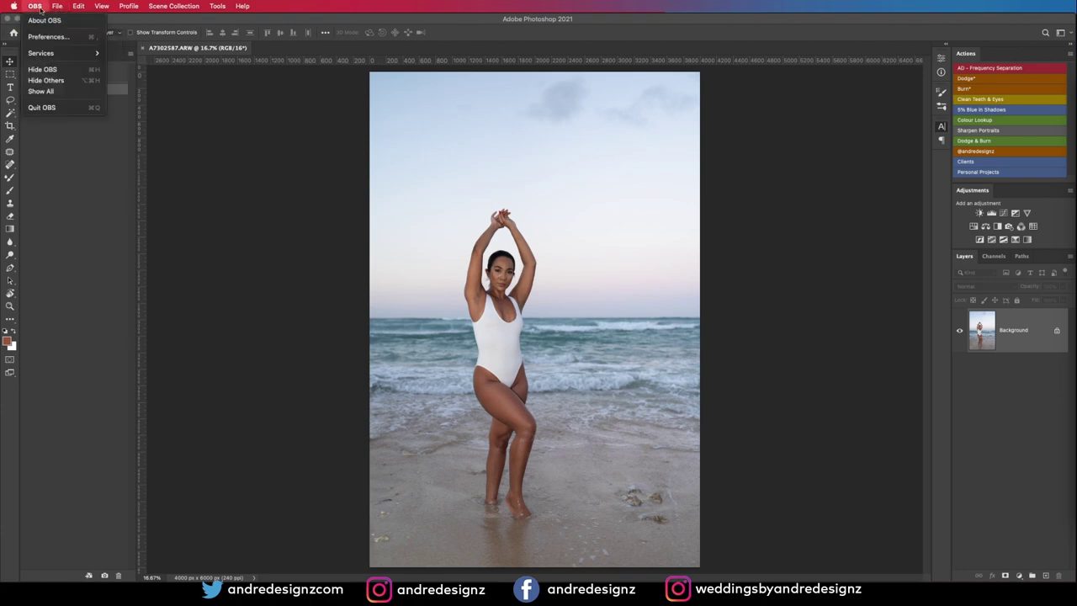
pyautogui.click(194, 22)
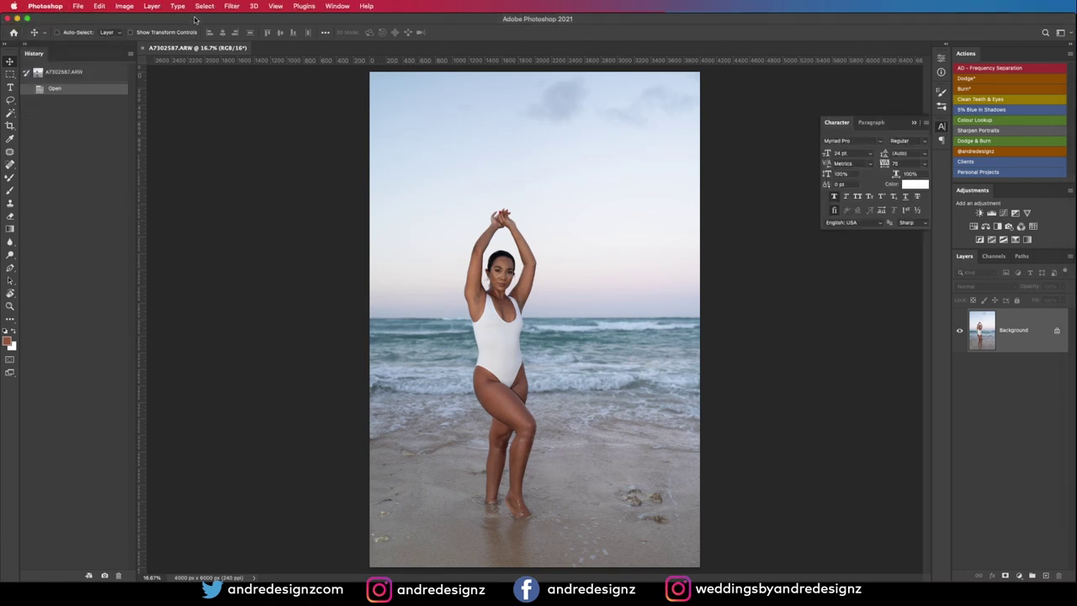
pyautogui.click(78, 7)
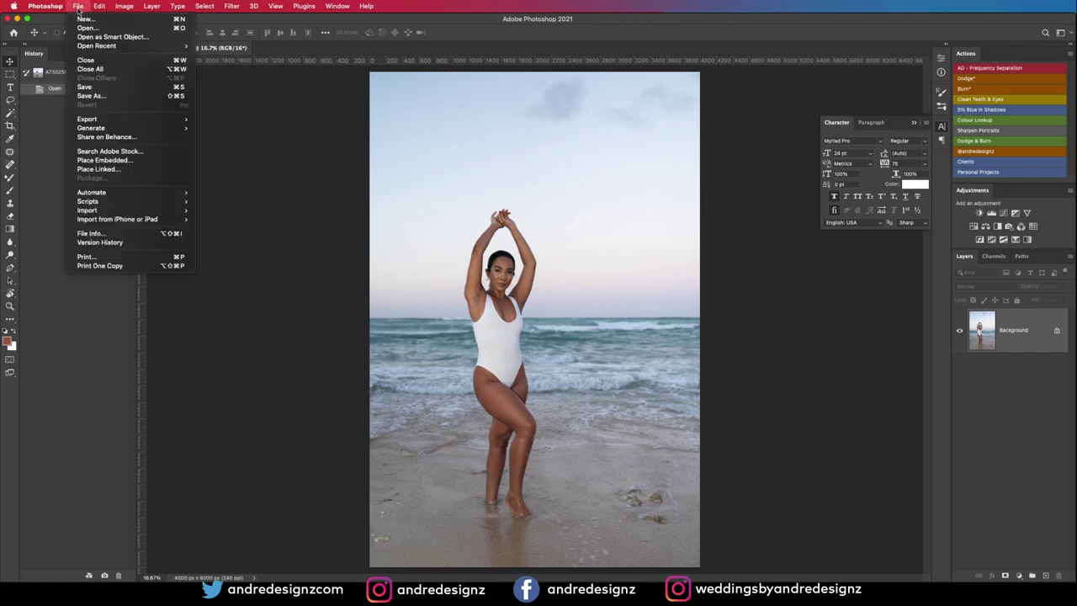
pyautogui.click(109, 234)
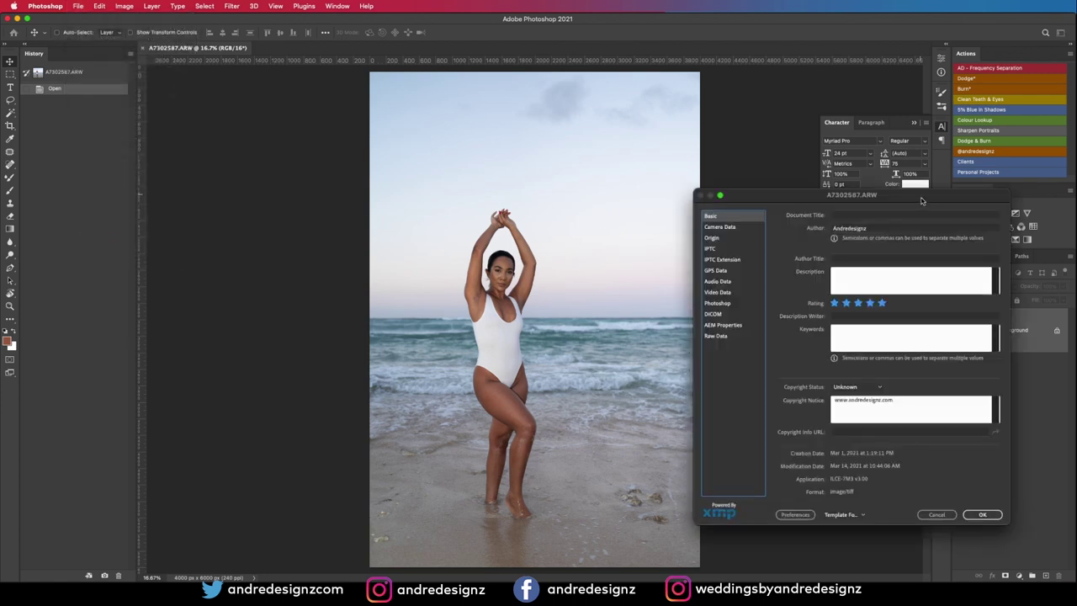
pyautogui.moveTo(921, 201); pyautogui.dragTo(509, 148)
pyautogui.click(308, 175)
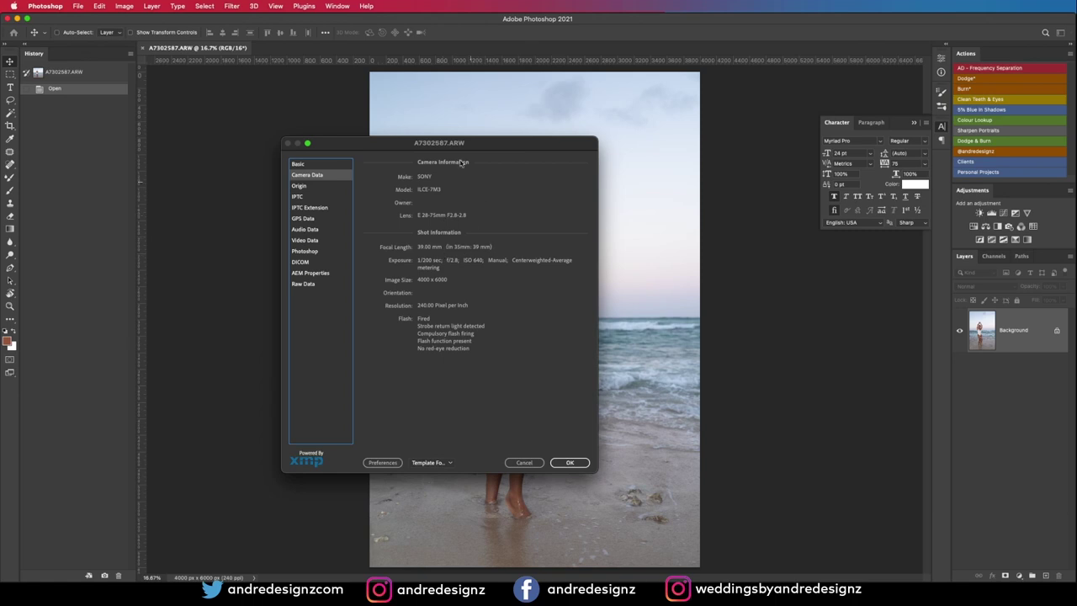
pyautogui.moveTo(457, 147); pyautogui.dragTo(242, 142)
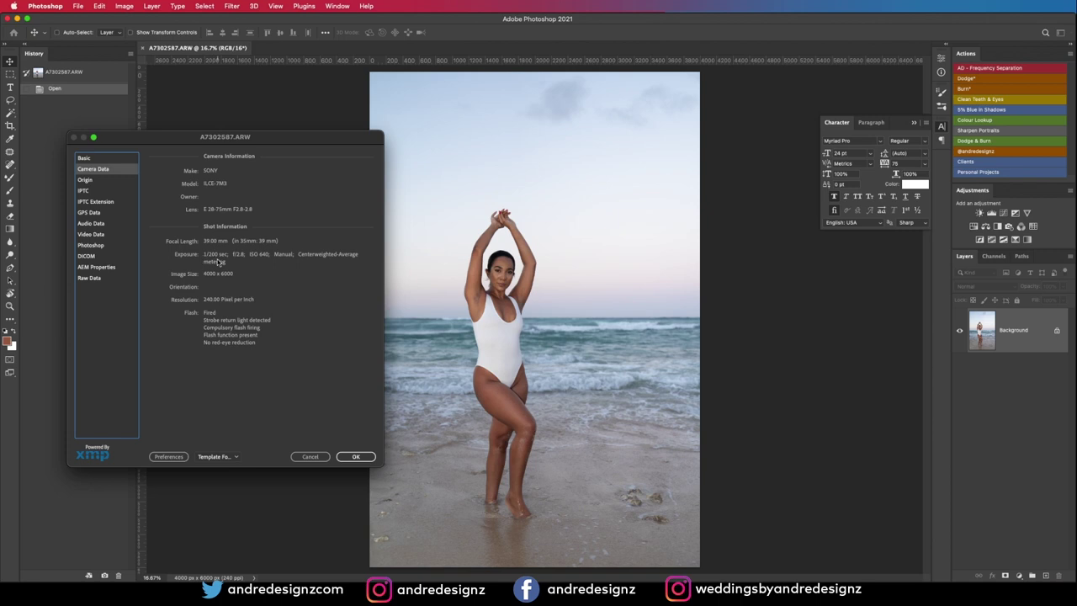
pyautogui.click(319, 457)
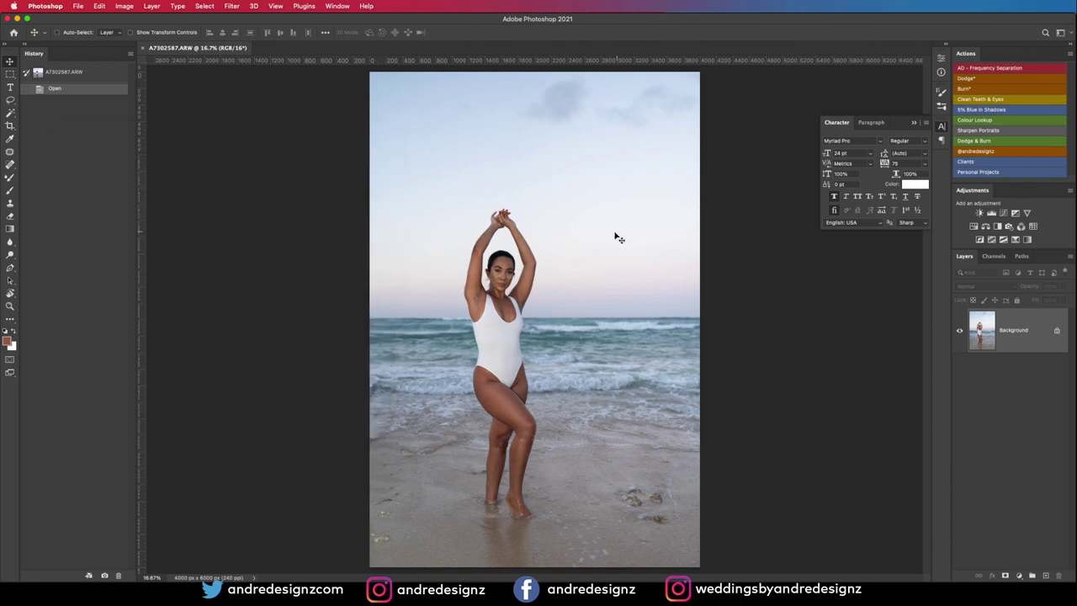
# Crop the photo to the 4:5 (8:10) ratio at full width, with the subject moved slightly up within the frame
pyautogui.click(10, 125)
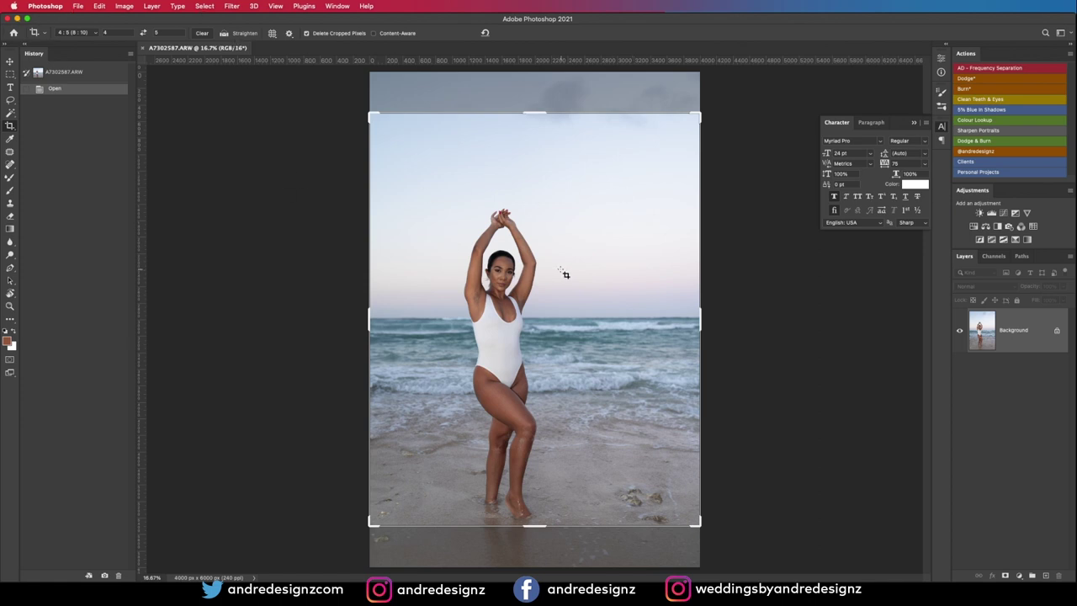
pyautogui.moveTo(564, 274); pyautogui.dragTo(564, 272)
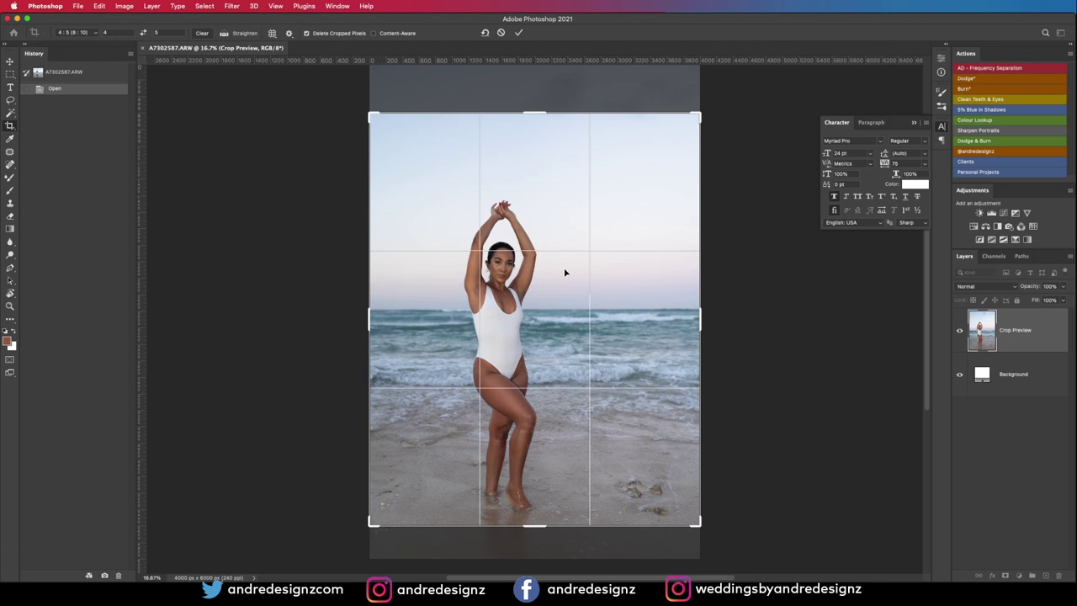
pyautogui.moveTo(709, 307); pyautogui.dragTo(709, 308)
pyautogui.click(11, 128)
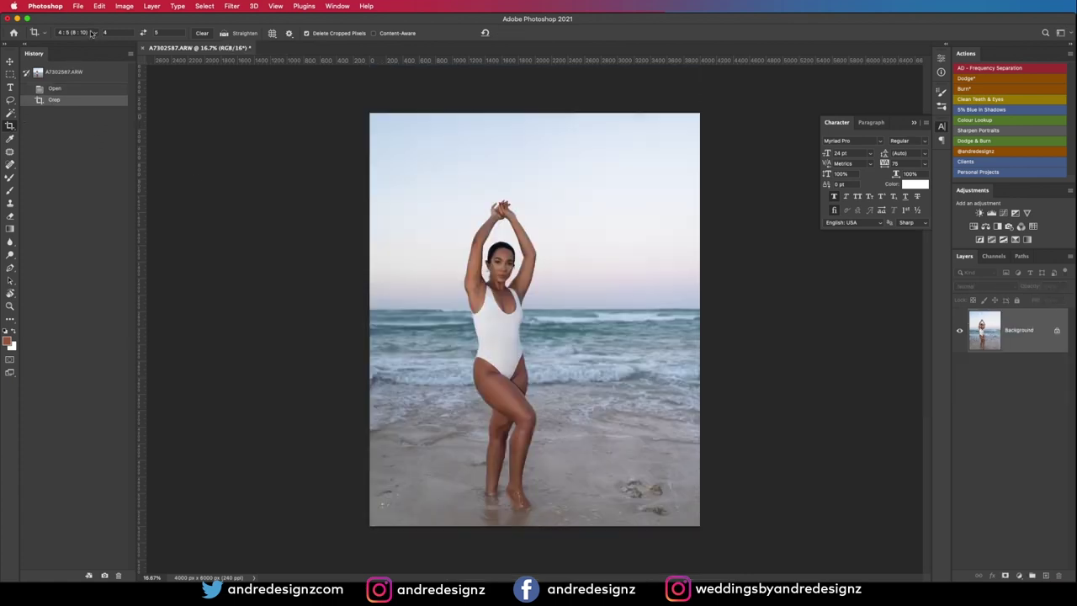
# Reapply the 4:5 (8:10) crop and try shifting the subject sideways within the frame
pyautogui.click(91, 34)
pyautogui.click(86, 33)
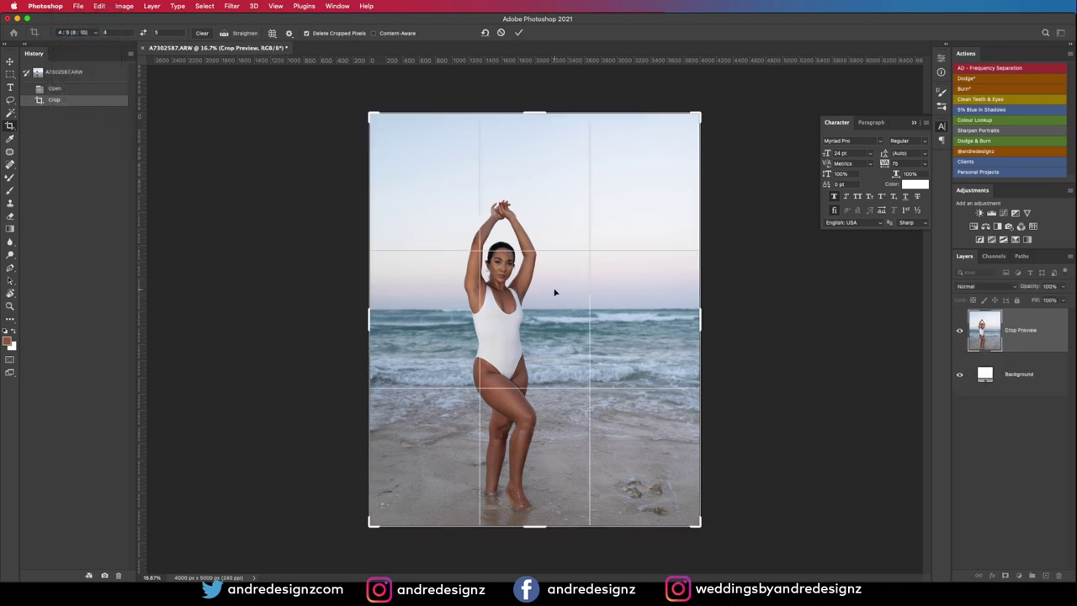
pyautogui.press('Return')
pyautogui.moveTo(561, 289); pyautogui.dragTo(562, 291)
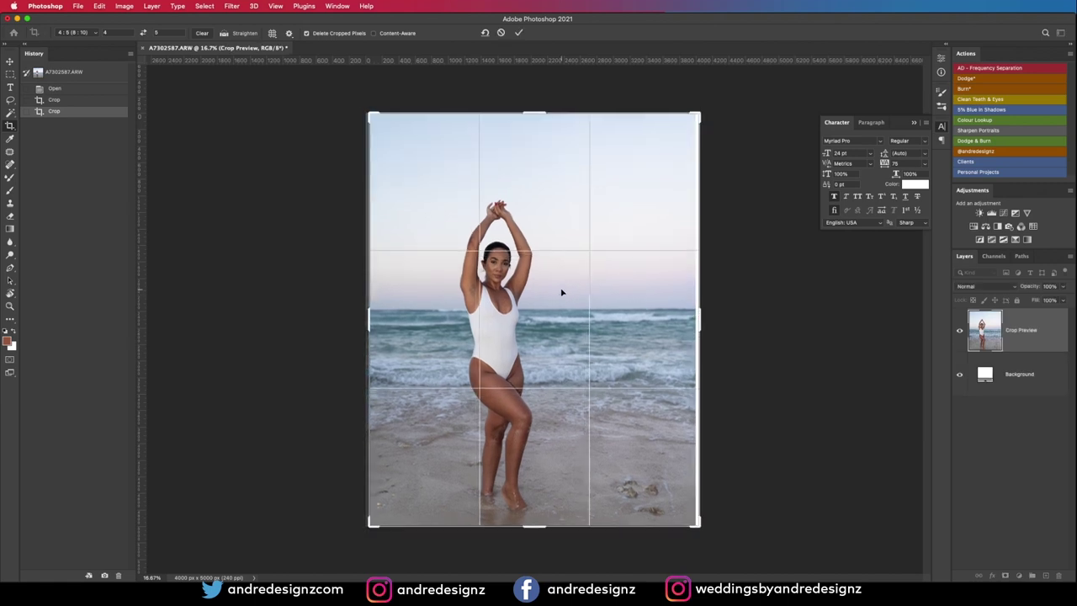
pyautogui.hotkey('shift', 'Right')
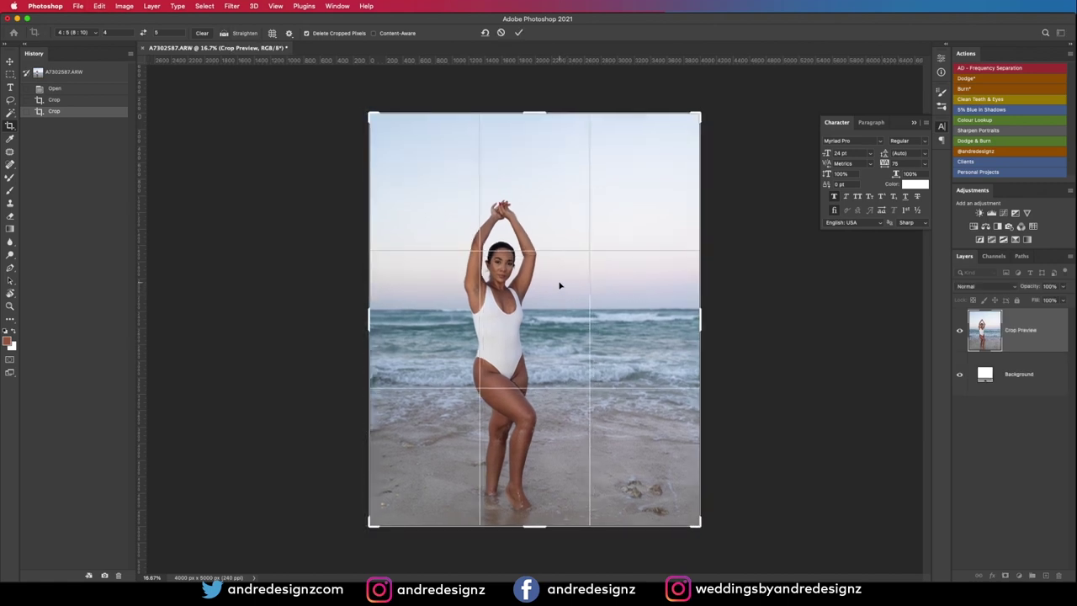
pyautogui.press('Return')
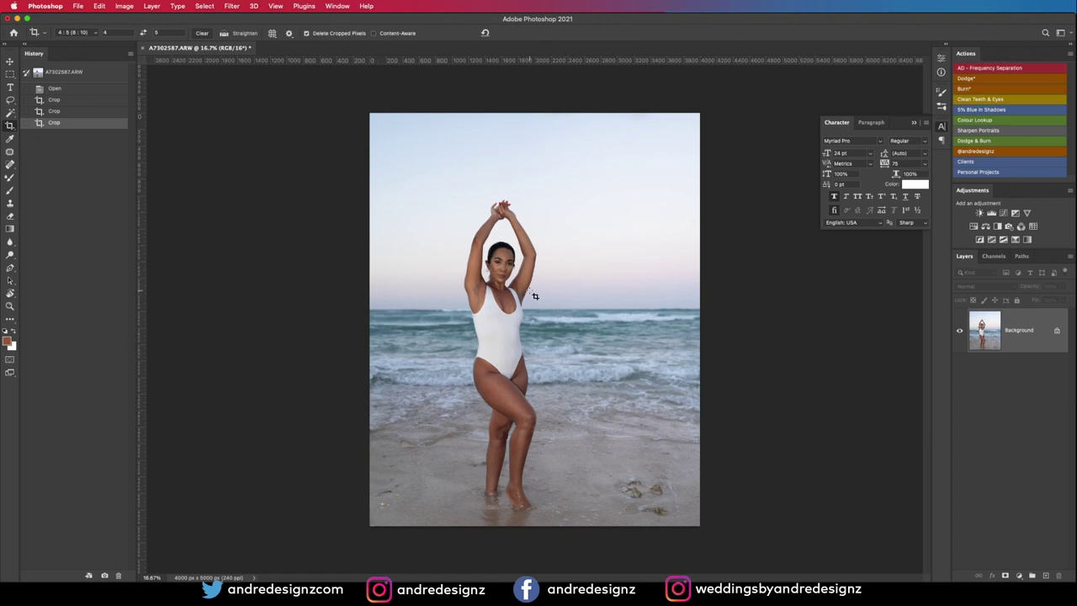
# Check that the horizon is level against a temporary horizontal guide, and remove the guide
pyautogui.moveTo(531, 61); pyautogui.dragTo(538, 307)
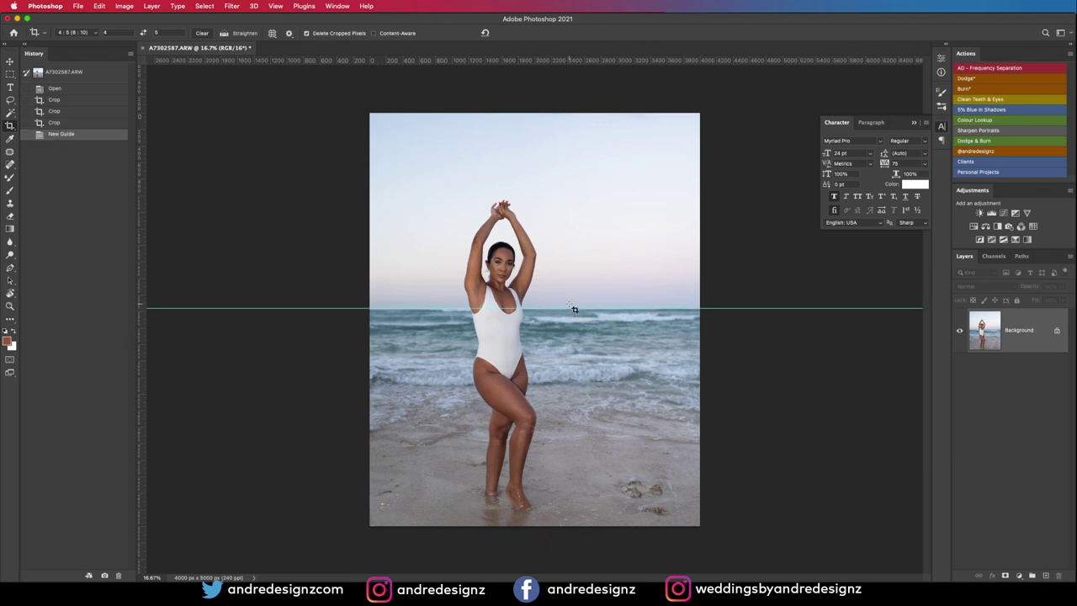
pyautogui.press('v')
pyautogui.moveTo(576, 307); pyautogui.dragTo(578, 52)
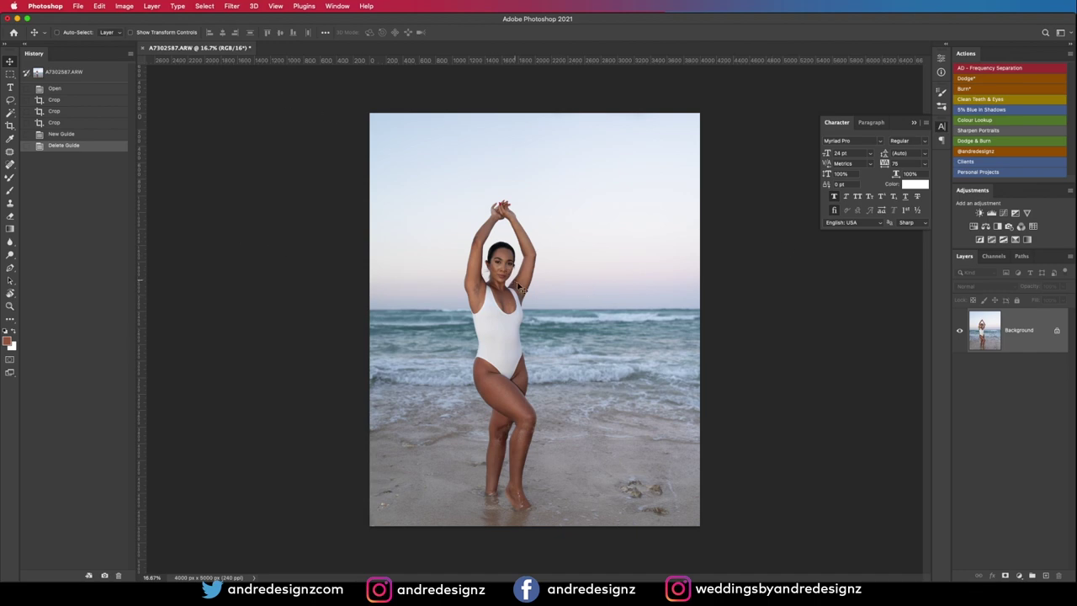
# Duplicate the Background layer to have a separate copy for retouching
pyautogui.scroll(4, 494, 260)
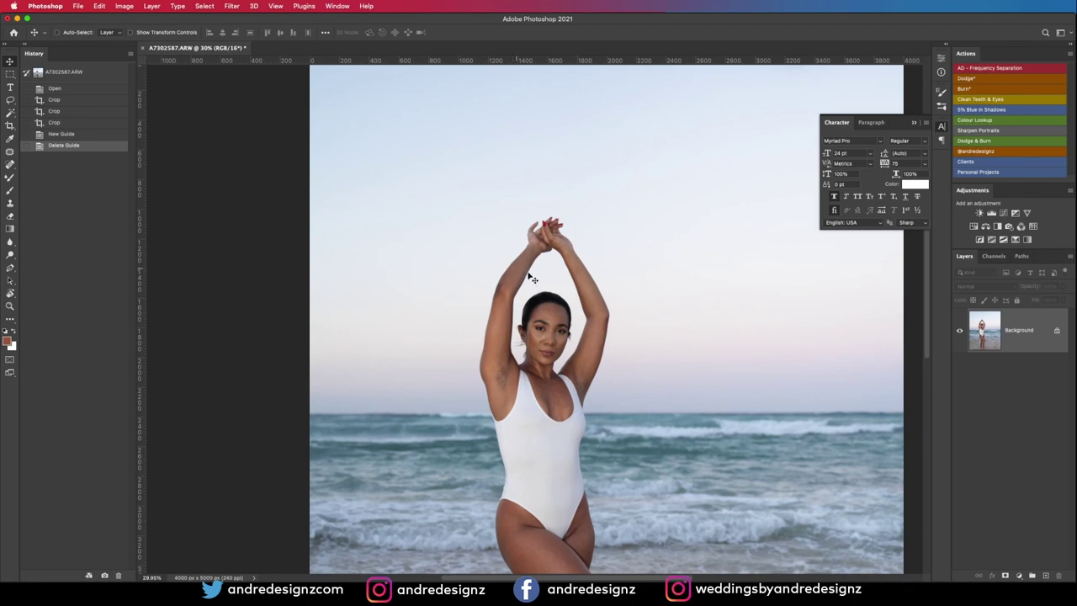
pyautogui.scroll(-1, 562, 284)
pyautogui.scroll(2, 560, 285)
pyautogui.scroll(3, 559, 287)
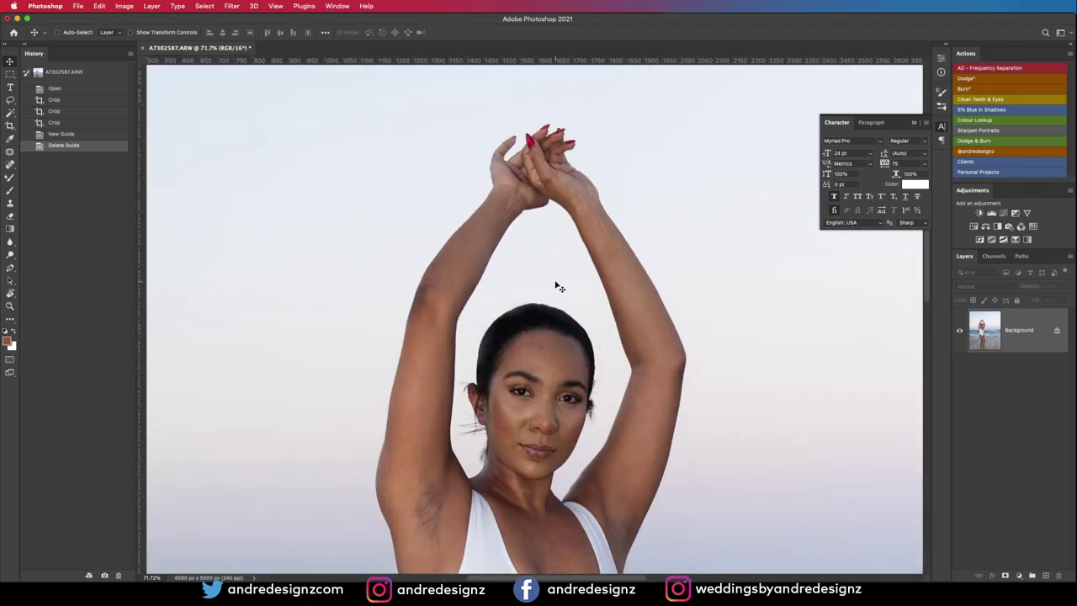
pyautogui.scroll(-3, 540, 241)
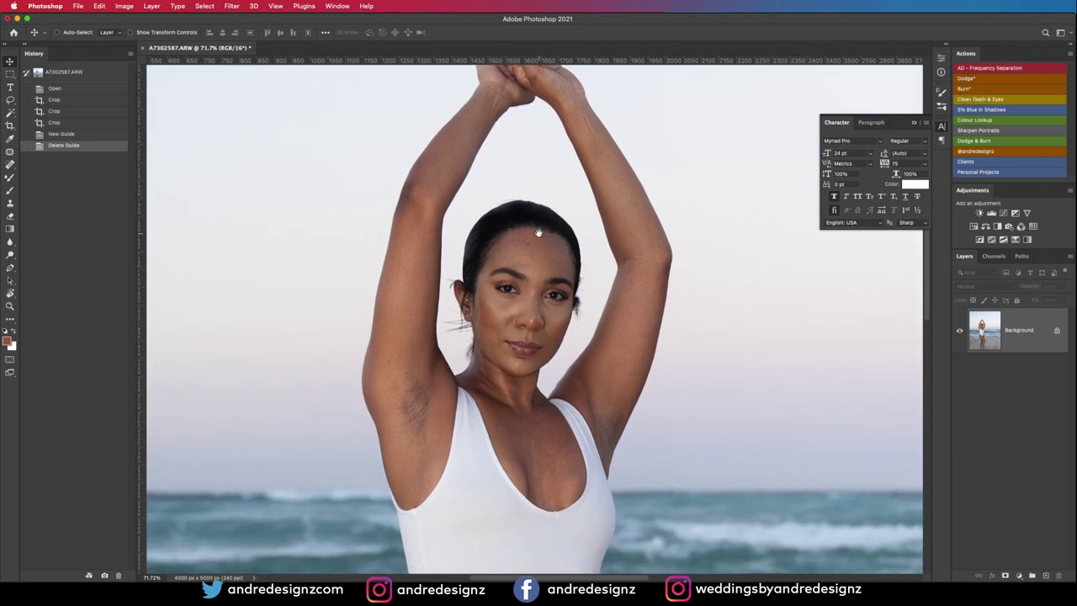
pyautogui.moveTo(1015, 329); pyautogui.dragTo(1045, 576)
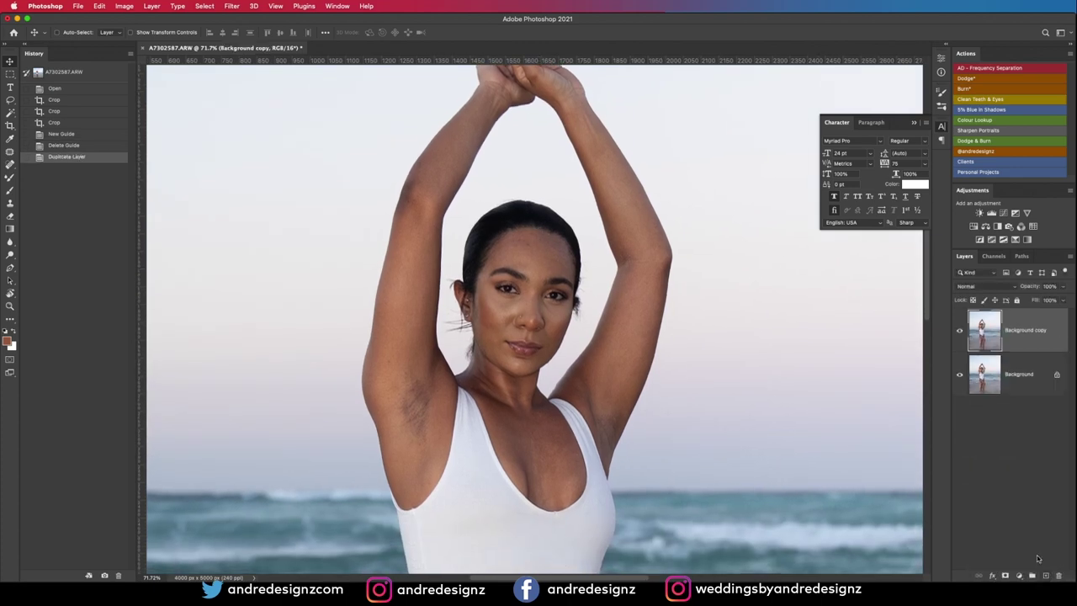
# Remove the blemishes on the woman's forehead on the duplicated layer with the Patch tool
pyautogui.click(10, 152)
pyautogui.scroll(-1, 460, 183)
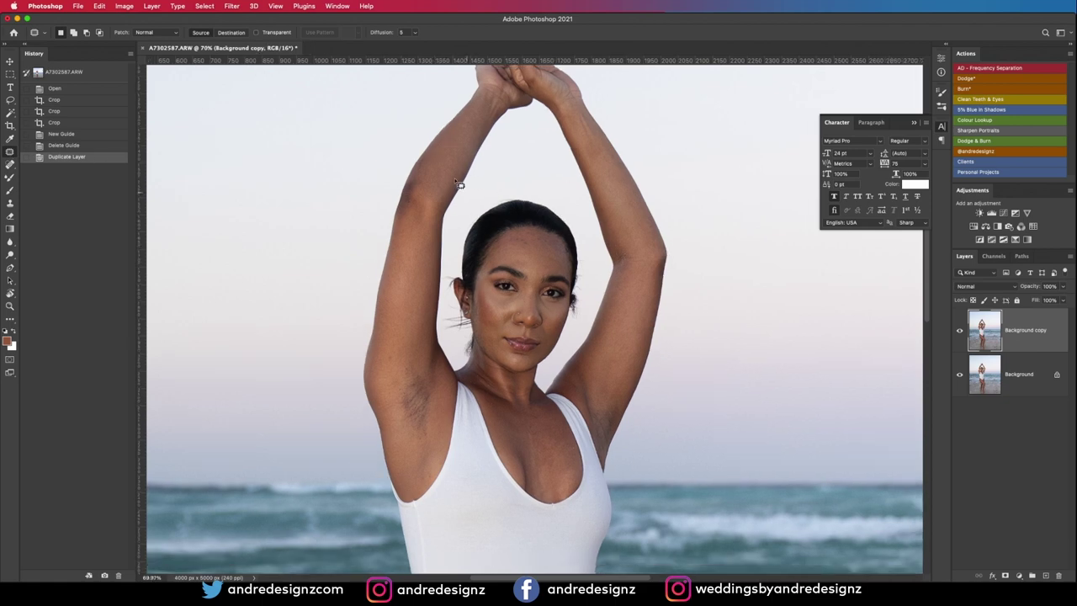
pyautogui.scroll(-1, 494, 173)
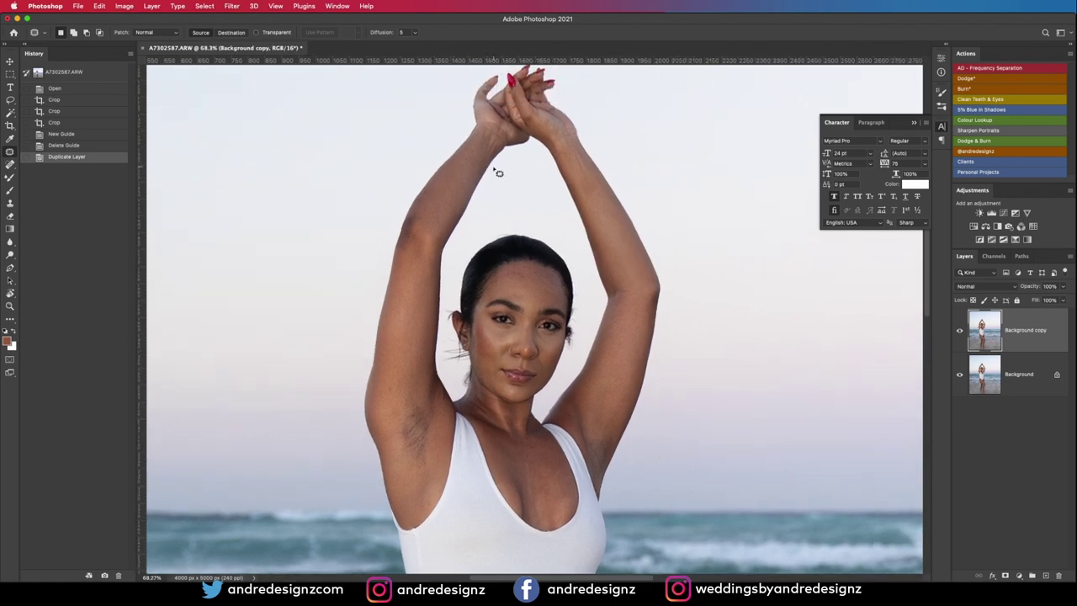
pyautogui.moveTo(533, 281)
pyautogui.mouseDown()
pyautogui.moveTo(516, 272)
pyautogui.moveTo(528, 292)
pyautogui.moveTo(540, 284)
pyautogui.mouseUp()
pyautogui.press('super+d')
pyautogui.press('cmd+d')
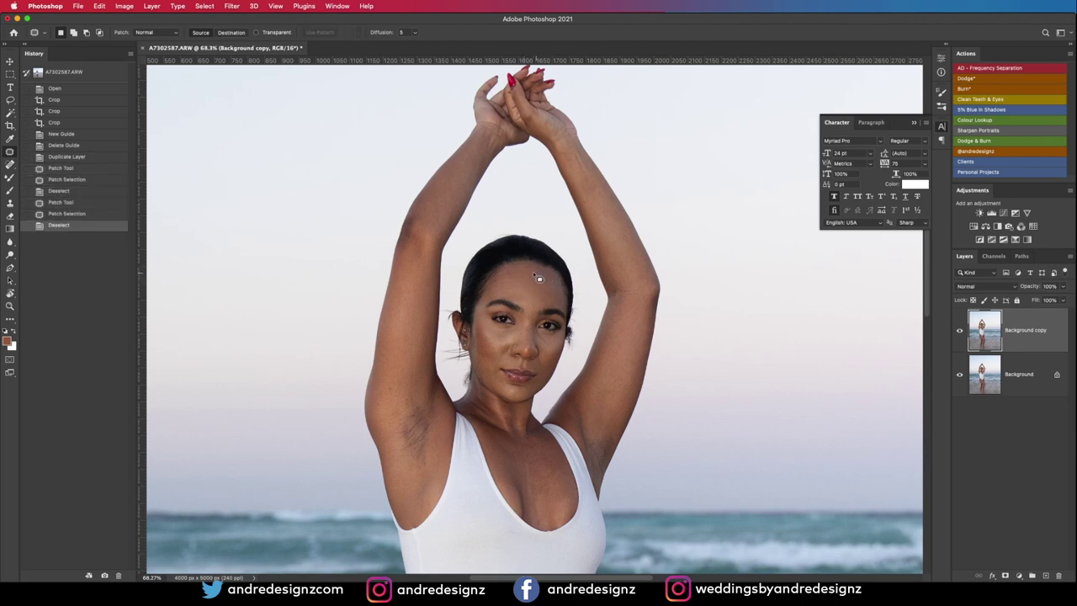
# Patch the skin marks around the elbow of the raised arm on the photo's left side with cleaner skin
pyautogui.moveTo(400, 236); pyautogui.dragTo(418, 247)
pyautogui.press('cmd+d')
pyautogui.moveTo(418, 246)
pyautogui.mouseDown()
pyautogui.moveTo(481, 178)
pyautogui.moveTo(449, 233)
pyautogui.moveTo(440, 285)
pyautogui.moveTo(437, 323)
pyautogui.moveTo(459, 336)
pyautogui.moveTo(474, 321)
pyautogui.moveTo(457, 216)
pyautogui.mouseUp()
pyautogui.press('cmd+d')
# Patch out the dark stubble and uneven skin in the underarm on the photo's left side, using nearby clean skin
pyautogui.scroll(-5, 437, 269)
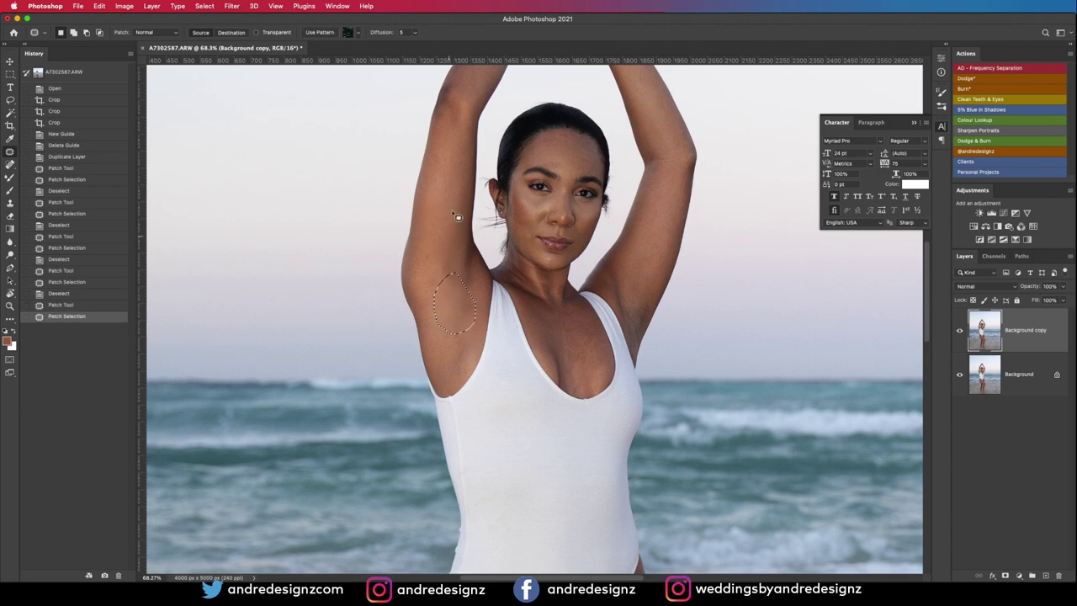
pyautogui.press('cmd+d')
pyautogui.moveTo(467, 301); pyautogui.dragTo(466, 302)
pyautogui.moveTo(465, 310)
pyautogui.mouseDown()
pyautogui.moveTo(471, 335)
pyautogui.moveTo(462, 327)
pyautogui.mouseUp()
pyautogui.press('cmd+d')
pyautogui.moveTo(461, 334)
pyautogui.mouseDown()
pyautogui.moveTo(467, 289)
pyautogui.moveTo(440, 279)
pyautogui.moveTo(451, 272)
pyautogui.mouseUp()
pyautogui.moveTo(448, 278)
pyautogui.mouseDown()
pyautogui.moveTo(462, 288)
pyautogui.moveTo(468, 276)
pyautogui.mouseUp()
pyautogui.press('super+d')
pyautogui.moveTo(464, 281); pyautogui.dragTo(473, 331)
pyautogui.press('super+d')
pyautogui.moveTo(472, 342); pyautogui.dragTo(465, 347)
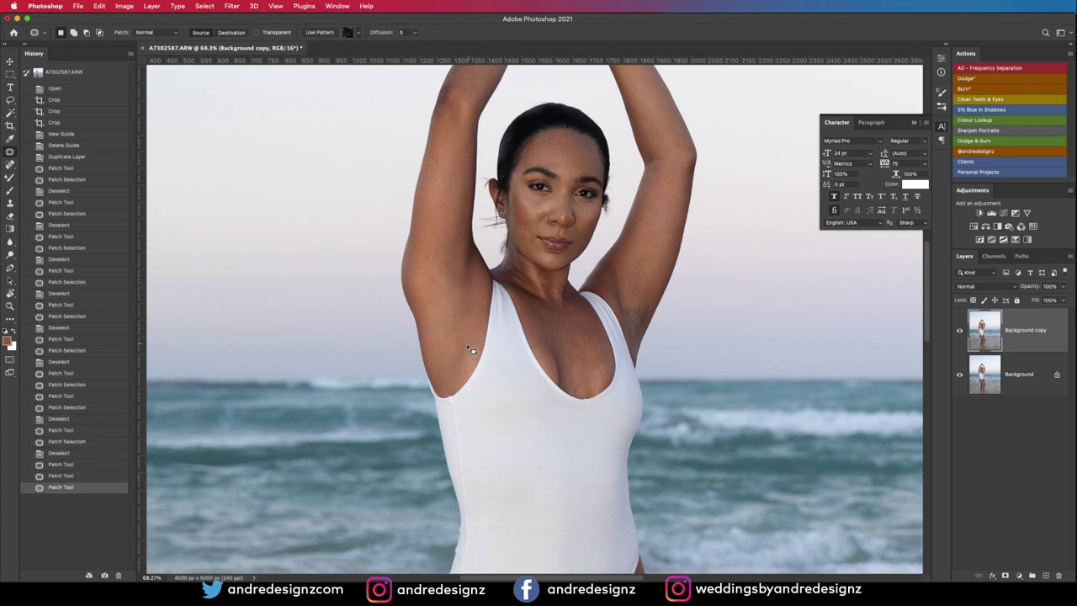
pyautogui.press('super+d')
# Patch the creased skin in the underarm on the photo's right side with smooth skin from the upper arm
pyautogui.scroll(5, 478, 314)
pyautogui.scroll(-10, 481, 316)
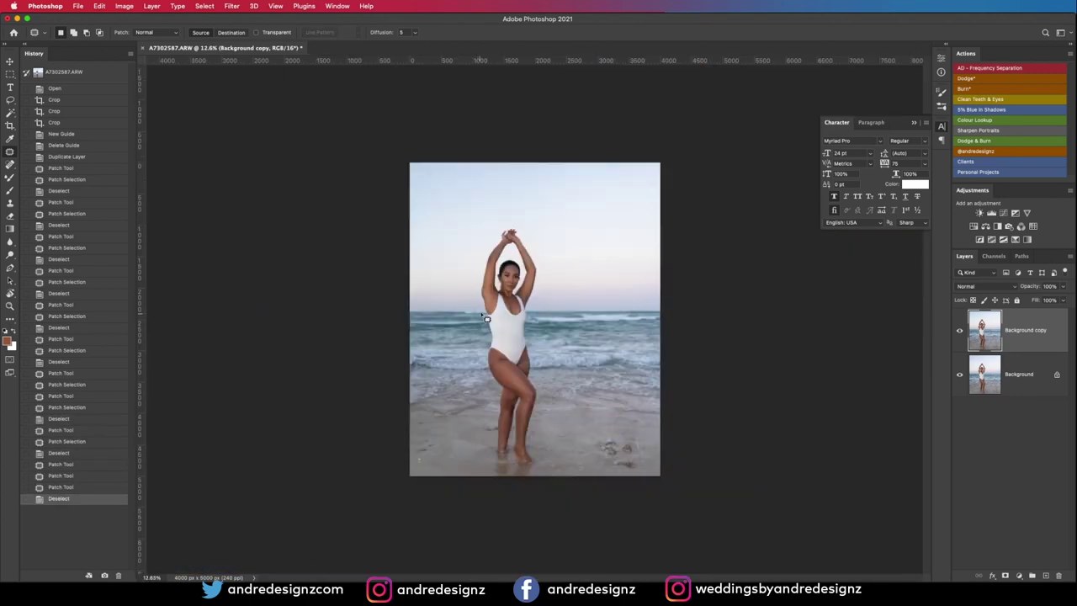
pyautogui.scroll(7, 516, 289)
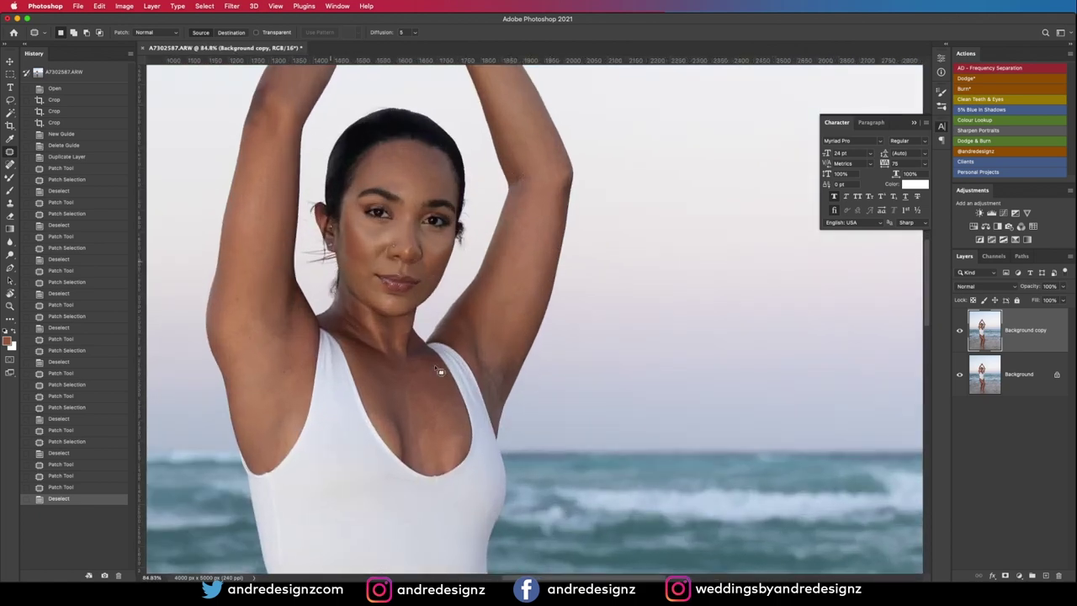
pyautogui.moveTo(511, 363)
pyautogui.mouseDown()
pyautogui.moveTo(509, 378)
pyautogui.moveTo(524, 361)
pyautogui.moveTo(497, 369)
pyautogui.moveTo(510, 346)
pyautogui.moveTo(494, 360)
pyautogui.mouseUp()
pyautogui.press('super+d')
pyautogui.moveTo(493, 360); pyautogui.dragTo(520, 318)
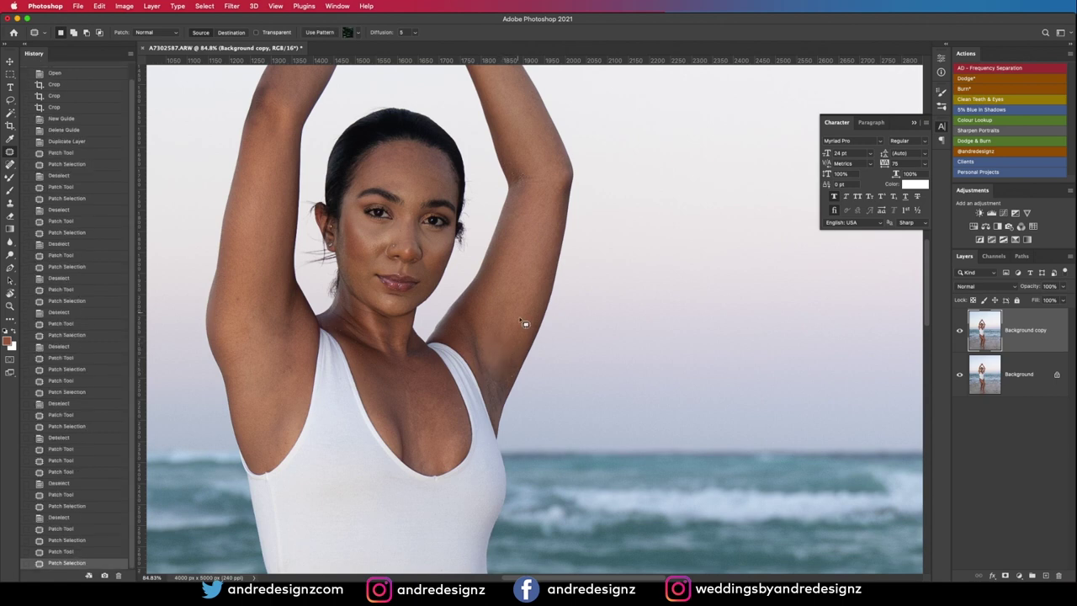
pyautogui.press('super+d')
# Patch away sand specks and marks along the shin of the standing leg
pyautogui.moveTo(391, 365); pyautogui.dragTo(416, 294)
pyautogui.scroll(-10, 416, 294)
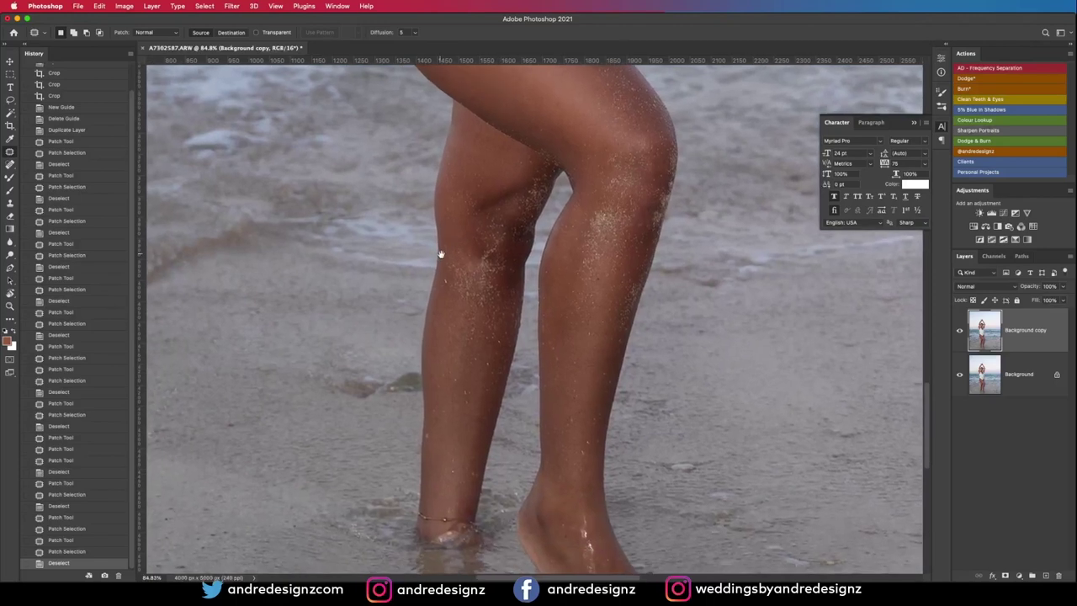
pyautogui.scroll(-3, 440, 254)
pyautogui.moveTo(436, 319)
pyautogui.mouseDown()
pyautogui.moveTo(446, 329)
pyautogui.moveTo(441, 392)
pyautogui.mouseUp()
pyautogui.press('super+d')
pyautogui.moveTo(462, 339); pyautogui.dragTo(462, 344)
pyautogui.moveTo(460, 346); pyautogui.dragTo(461, 370)
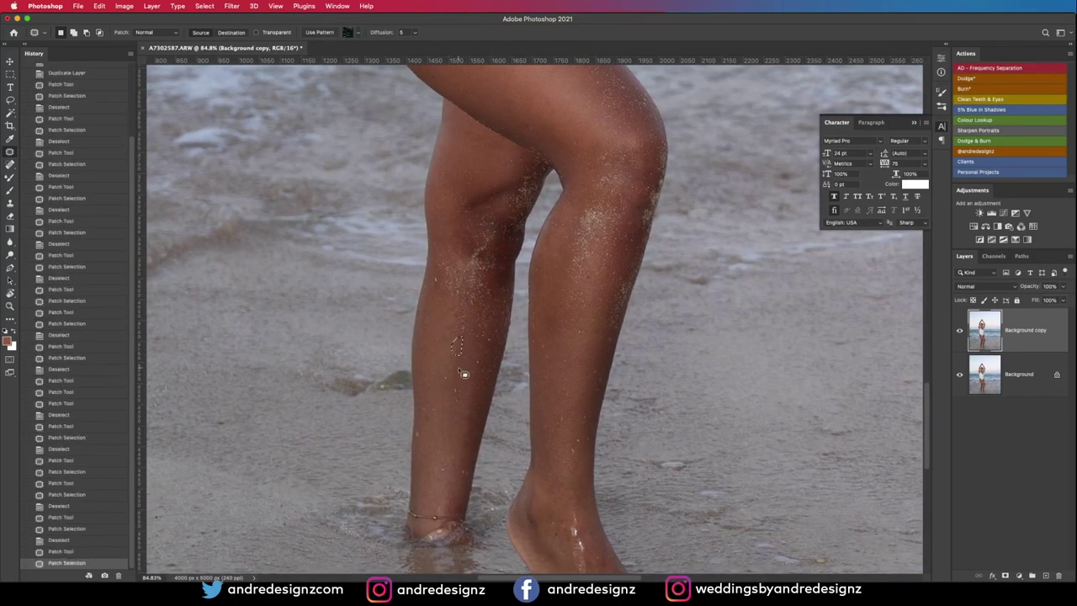
pyautogui.press('super+d')
# Patch the blemished skin on the upper thigh beside the swimsuit's leg opening on the photo's right side
pyautogui.scroll(10, 546, 244)
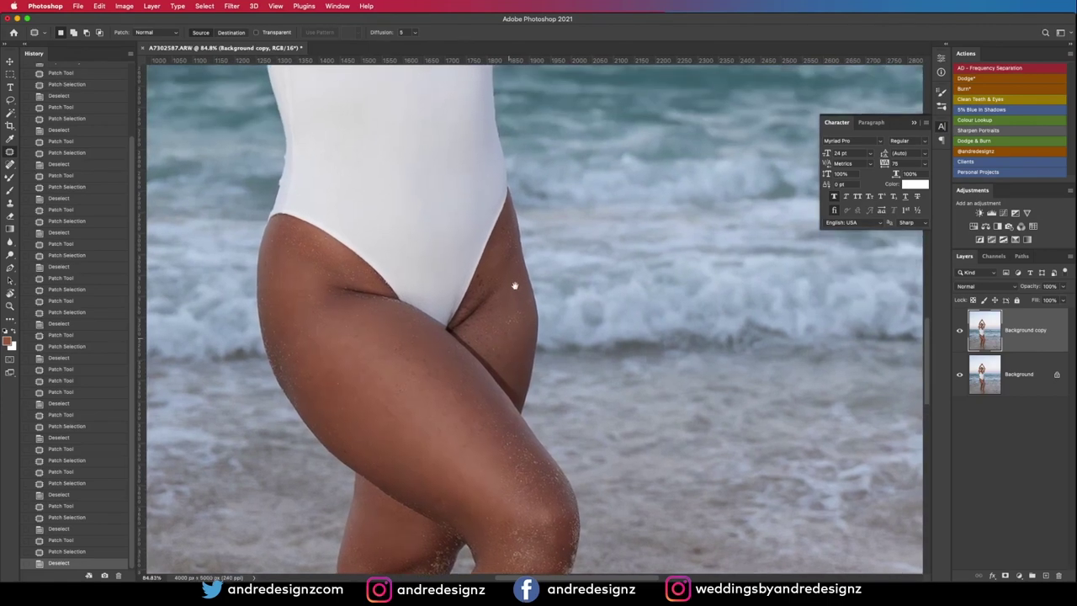
pyautogui.moveTo(489, 289)
pyautogui.mouseDown()
pyautogui.moveTo(511, 225)
pyautogui.moveTo(498, 254)
pyautogui.mouseUp()
pyautogui.press('super+d')
pyautogui.press('super+d')
# Patch the remaining marks at the outer edge of the underarm on the photo's right side, sampling skin just above
pyautogui.scroll(15, 480, 339)
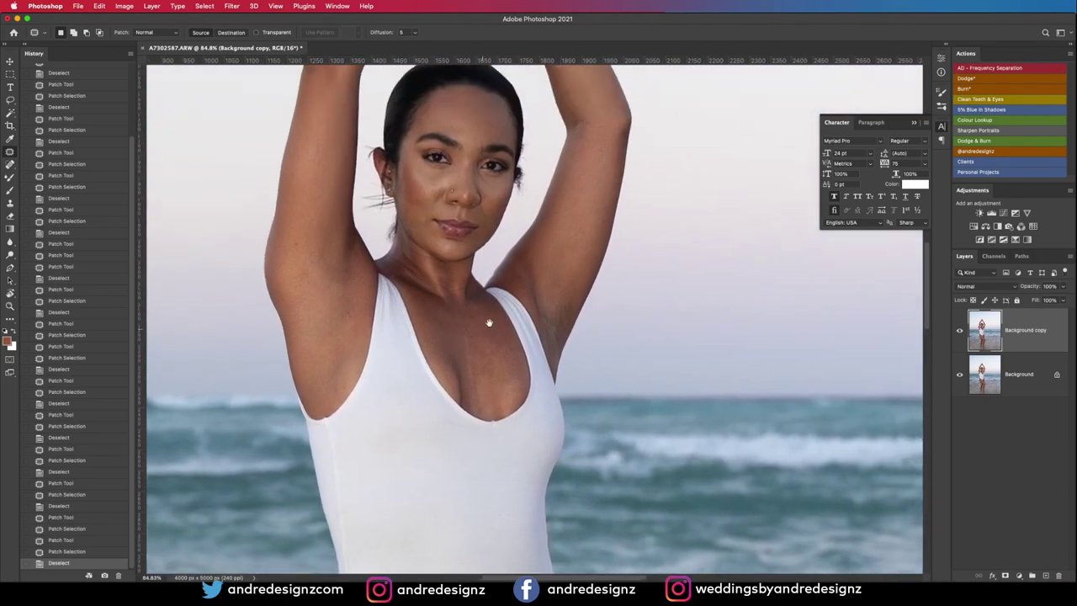
pyautogui.moveTo(556, 326)
pyautogui.mouseDown()
pyautogui.moveTo(553, 353)
pyautogui.moveTo(575, 321)
pyautogui.moveTo(567, 301)
pyautogui.mouseUp()
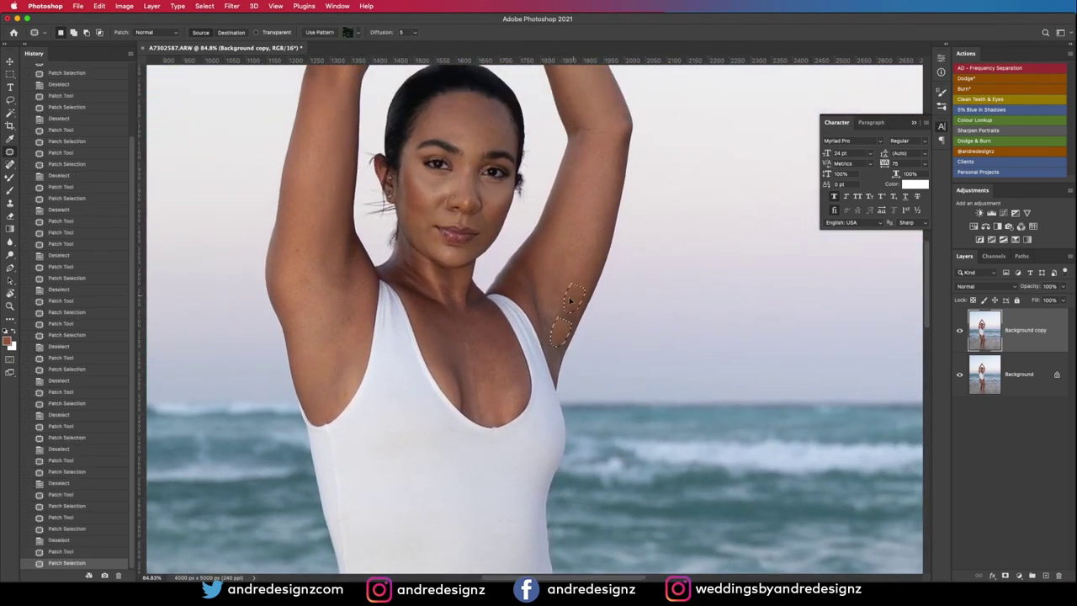
pyautogui.press('super+d')
pyautogui.scroll(5, 587, 275)
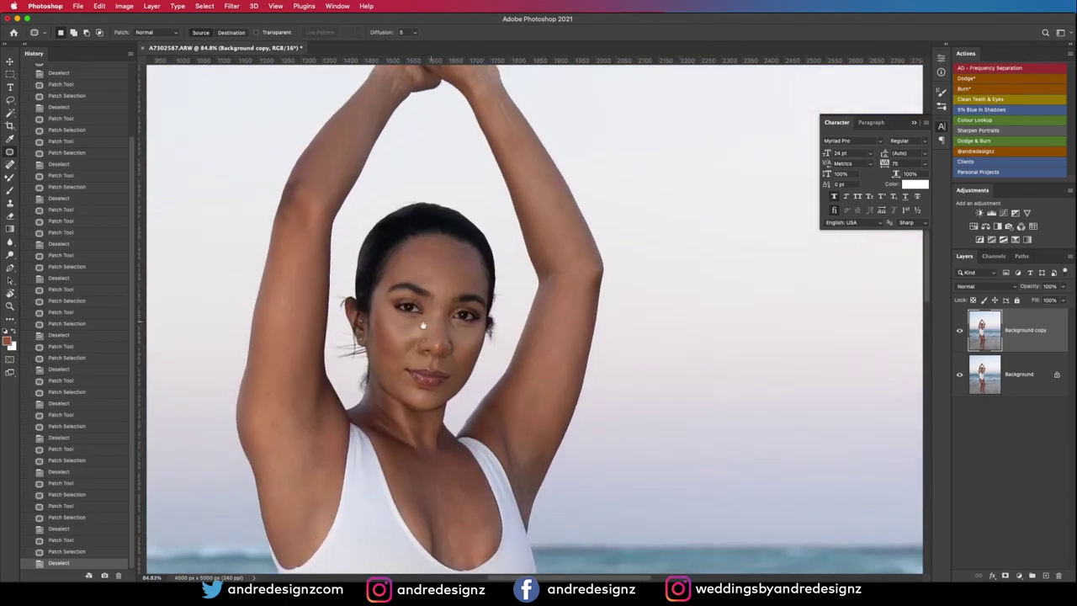
# Run the AD - Frequency Separation action on the whole photo, adjusting and applying the Gaussian Blur radius for the Low layer
pyautogui.moveTo(494, 199); pyautogui.dragTo(502, 251)
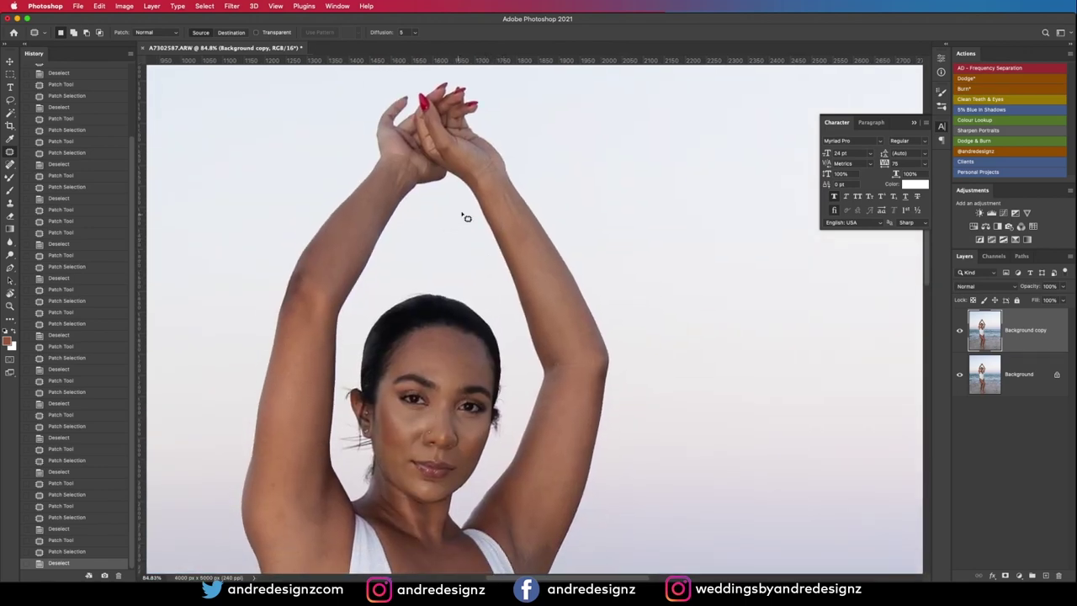
pyautogui.scroll(-10, 467, 210)
pyautogui.scroll(1, 471, 212)
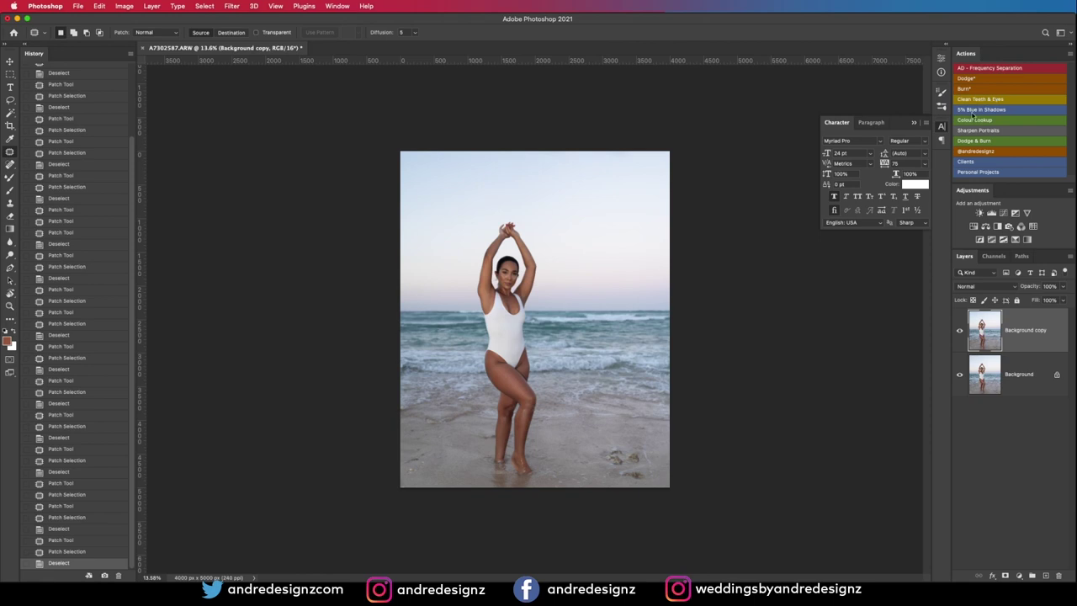
pyautogui.click(997, 69)
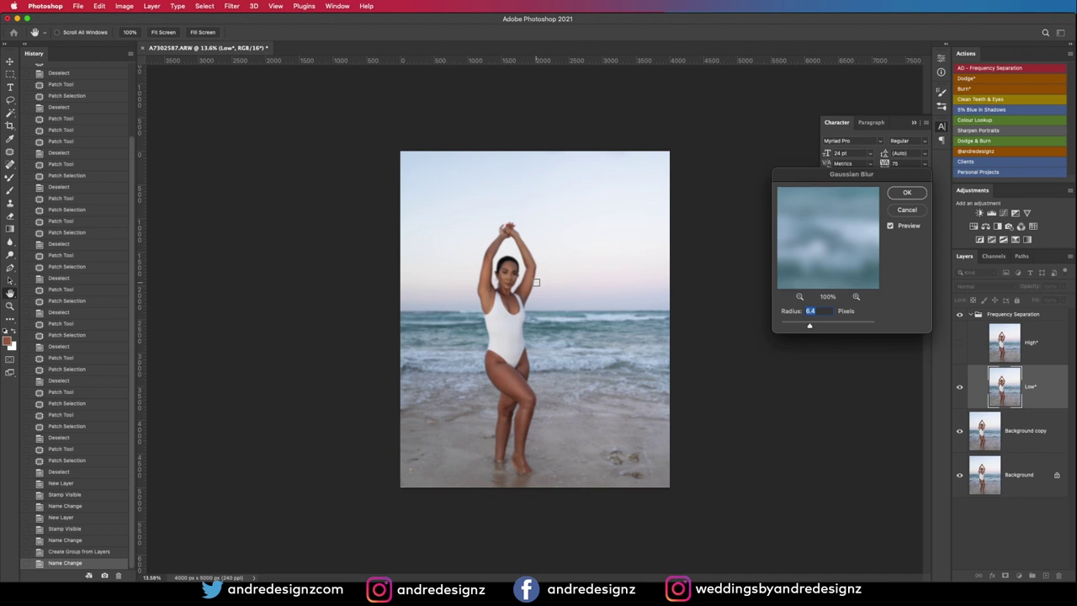
pyautogui.write('3')
pyautogui.write('4')
pyautogui.click(907, 193)
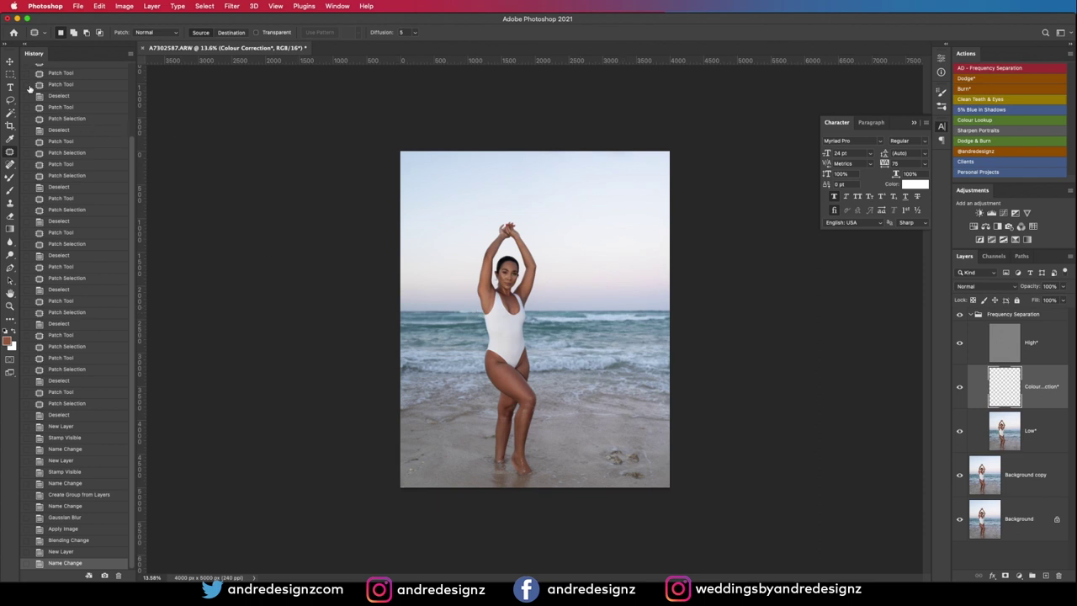
# Blend the skin tones of the arm on the photo's left side with the Mixer Brush on the Low layer
pyautogui.click(9, 178)
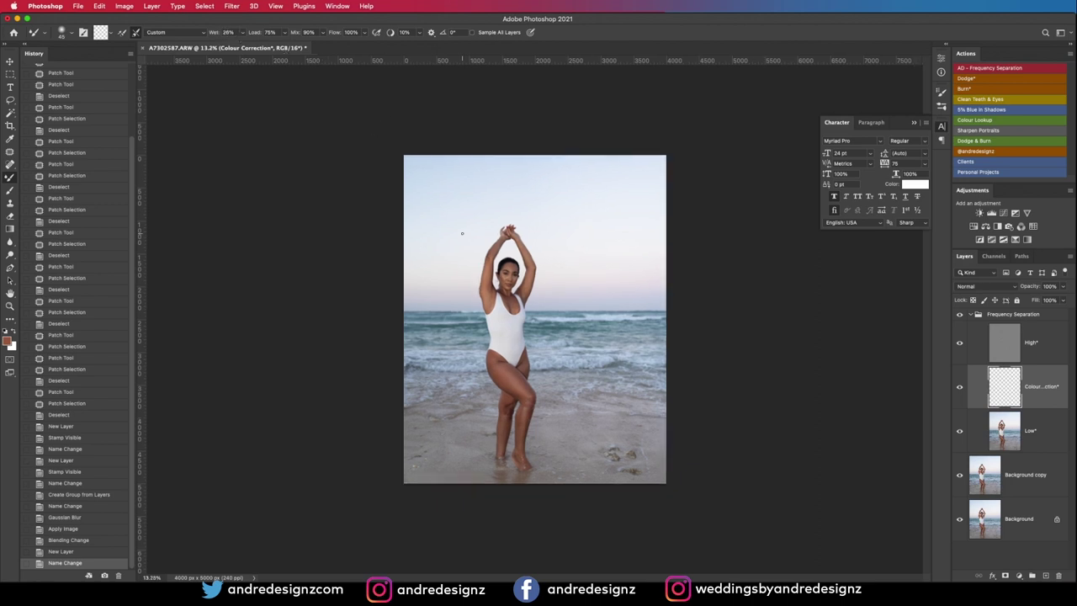
pyautogui.scroll(10, 506, 261)
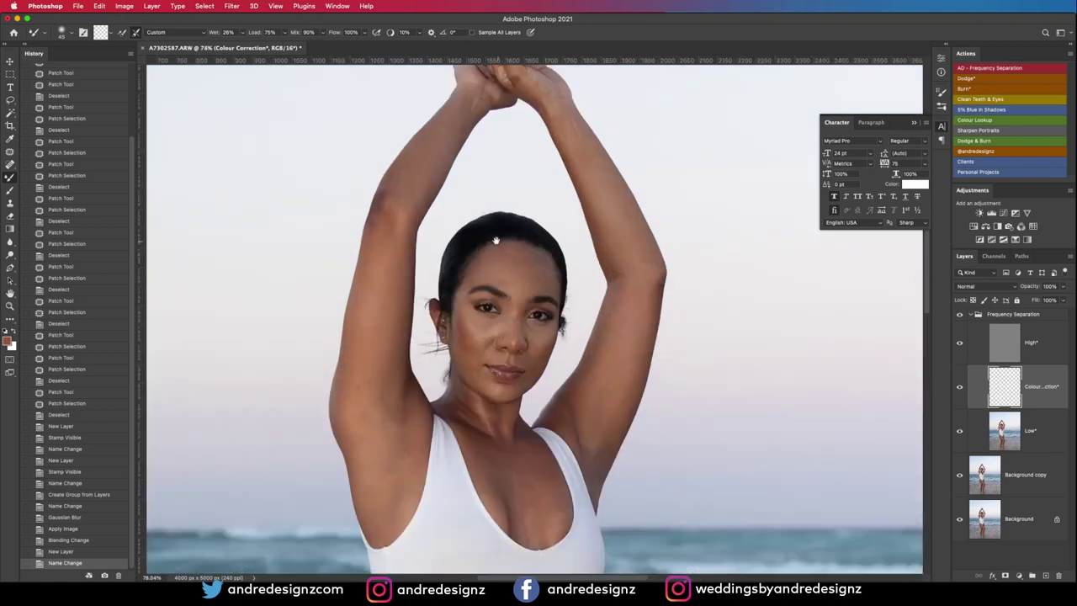
pyautogui.moveTo(482, 235); pyautogui.dragTo(514, 250)
pyautogui.click(1049, 448)
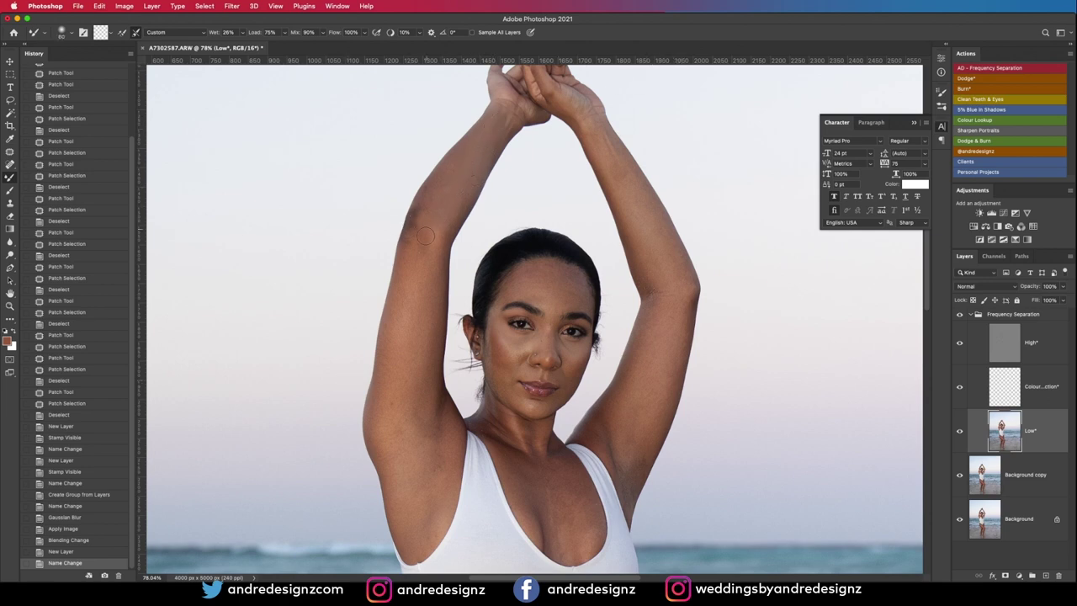
pyautogui.moveTo(426, 237)
pyautogui.mouseDown()
pyautogui.moveTo(463, 154)
pyautogui.moveTo(422, 222)
pyautogui.moveTo(441, 175)
pyautogui.moveTo(415, 218)
pyautogui.moveTo(494, 139)
pyautogui.moveTo(441, 227)
pyautogui.moveTo(457, 196)
pyautogui.mouseUp()
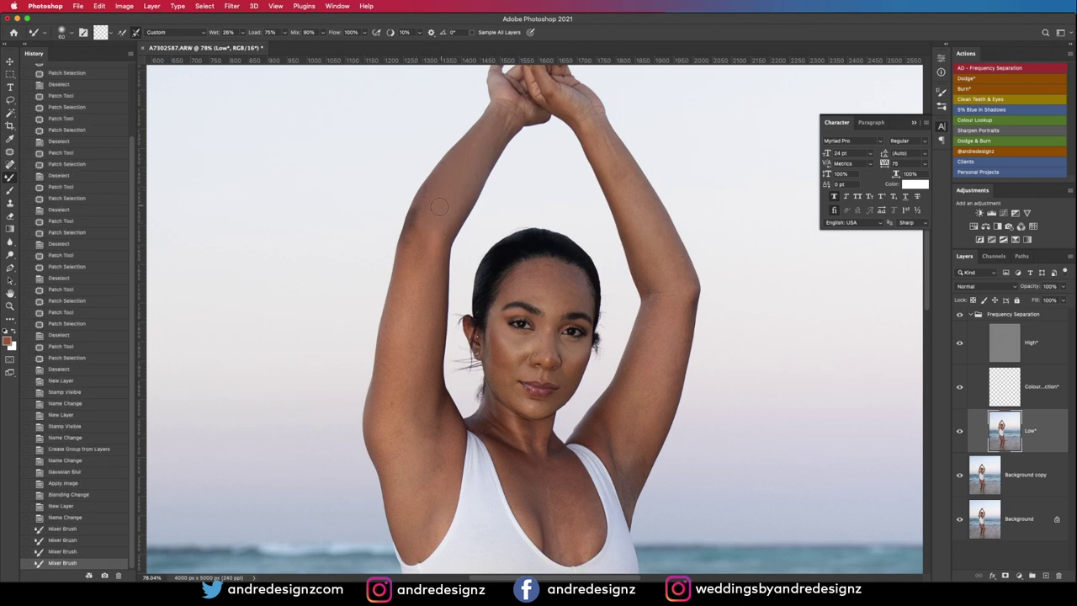
pyautogui.moveTo(420, 266); pyautogui.dragTo(429, 231)
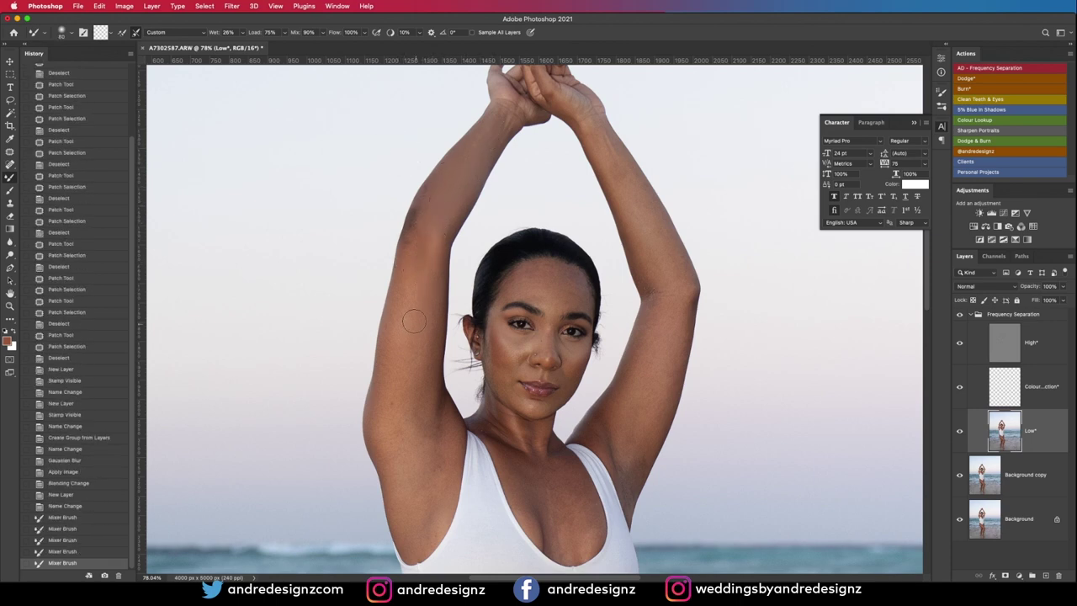
pyautogui.moveTo(421, 278)
pyautogui.mouseDown()
pyautogui.moveTo(401, 383)
pyautogui.moveTo(413, 250)
pyautogui.moveTo(388, 404)
pyautogui.moveTo(396, 417)
pyautogui.moveTo(427, 354)
pyautogui.moveTo(432, 409)
pyautogui.mouseUp()
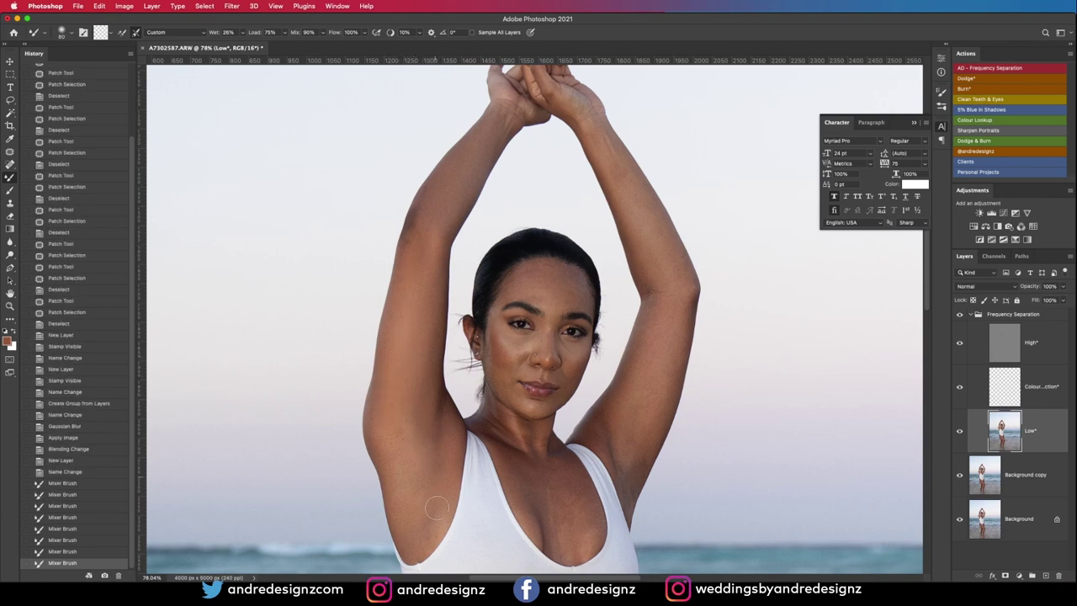
pyautogui.moveTo(436, 508)
pyautogui.mouseDown()
pyautogui.moveTo(406, 438)
pyautogui.moveTo(418, 533)
pyautogui.moveTo(430, 479)
pyautogui.moveTo(424, 537)
pyautogui.mouseUp()
pyautogui.moveTo(443, 408)
pyautogui.mouseDown()
pyautogui.moveTo(448, 462)
pyautogui.moveTo(422, 405)
pyautogui.moveTo(400, 432)
pyautogui.mouseUp()
pyautogui.moveTo(423, 230); pyautogui.dragTo(406, 296)
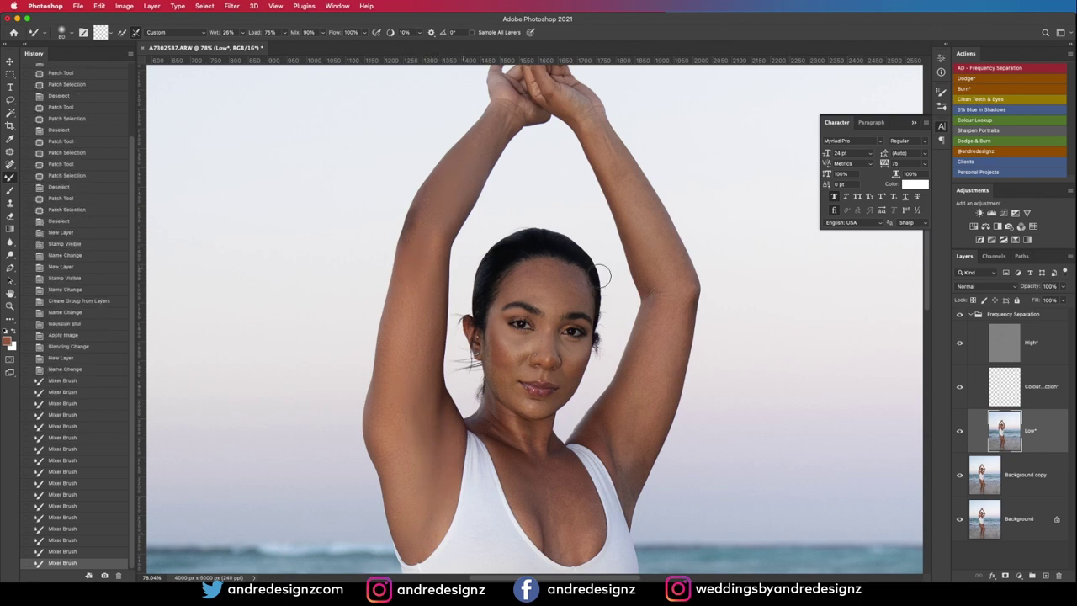
# Compare the arm with and without the Frequency Separation group by toggling the group's visibility
pyautogui.click(961, 316)
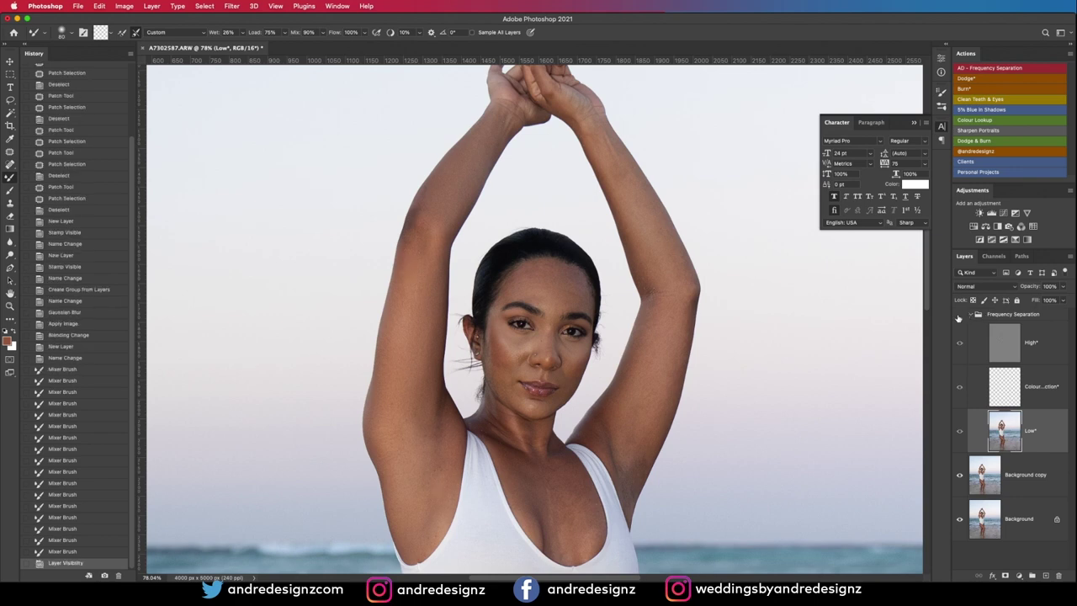
pyautogui.click(960, 315)
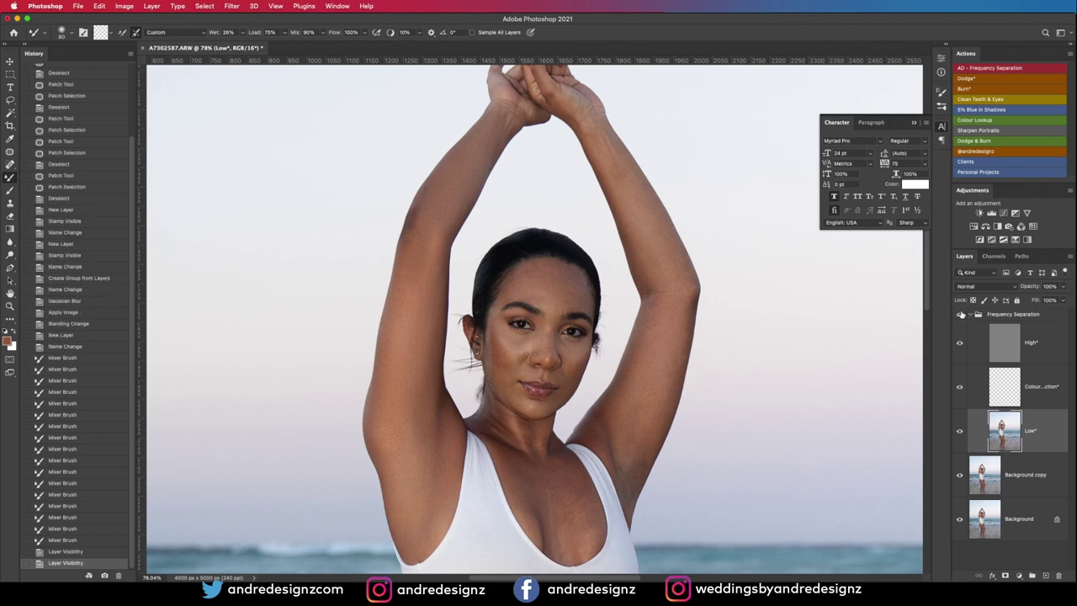
pyautogui.click(960, 315)
pyautogui.click(960, 314)
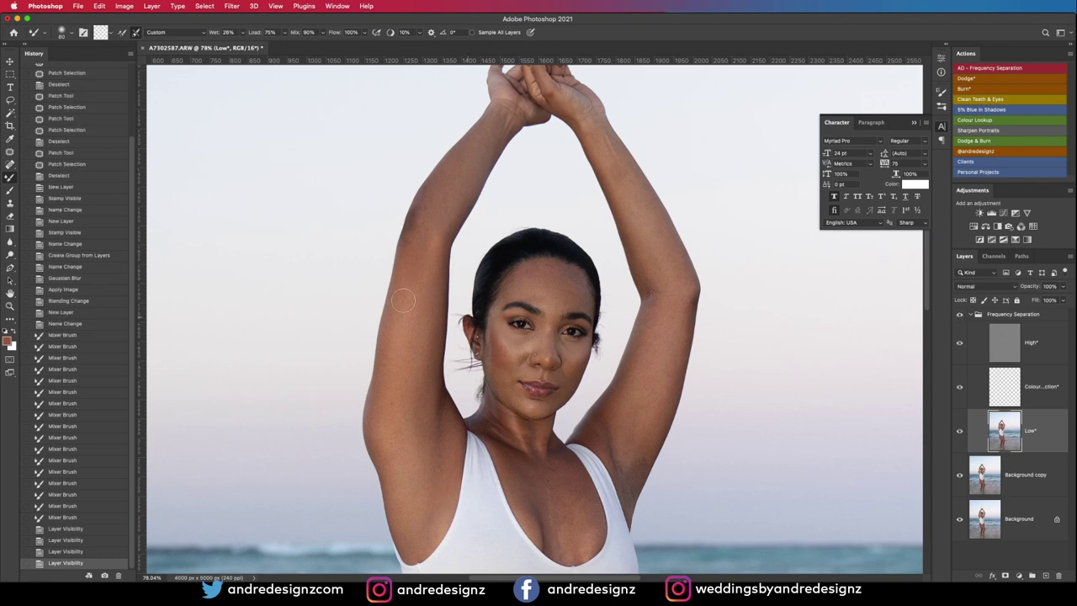
# Blend the remaining uneven tones from the elbow to the underarm on the photo's left side with more Mixer Brush strokes
pyautogui.moveTo(393, 223); pyautogui.dragTo(409, 244)
pyautogui.moveTo(414, 287)
pyautogui.mouseDown()
pyautogui.moveTo(422, 243)
pyautogui.moveTo(418, 293)
pyautogui.moveTo(421, 252)
pyautogui.moveTo(436, 261)
pyautogui.moveTo(421, 231)
pyautogui.moveTo(422, 281)
pyautogui.moveTo(416, 224)
pyautogui.mouseUp()
pyautogui.moveTo(417, 227); pyautogui.dragTo(418, 219)
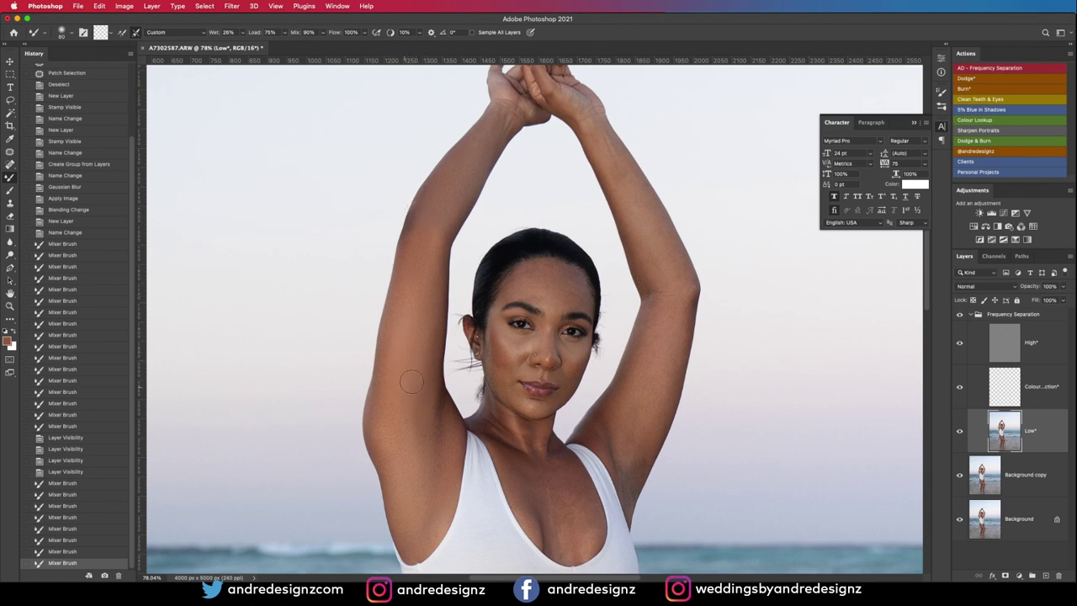
pyautogui.moveTo(429, 432)
pyautogui.mouseDown()
pyautogui.moveTo(412, 360)
pyautogui.moveTo(430, 369)
pyautogui.mouseUp()
pyautogui.moveTo(419, 322); pyautogui.dragTo(439, 460)
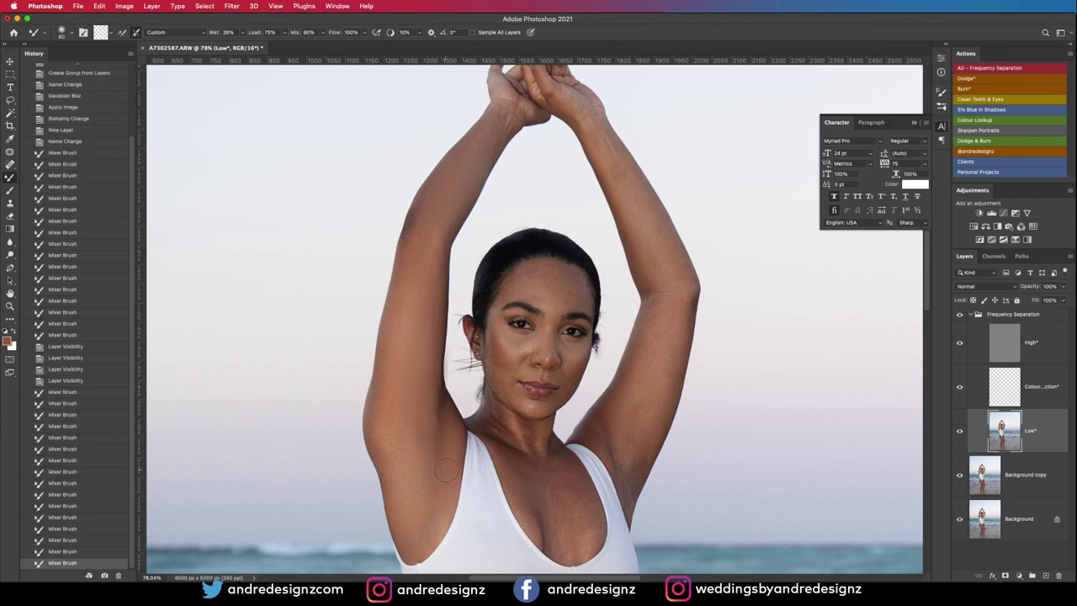
pyautogui.moveTo(434, 517); pyautogui.dragTo(426, 520)
pyautogui.moveTo(410, 471)
pyautogui.mouseDown()
pyautogui.moveTo(375, 427)
pyautogui.moveTo(385, 445)
pyautogui.mouseUp()
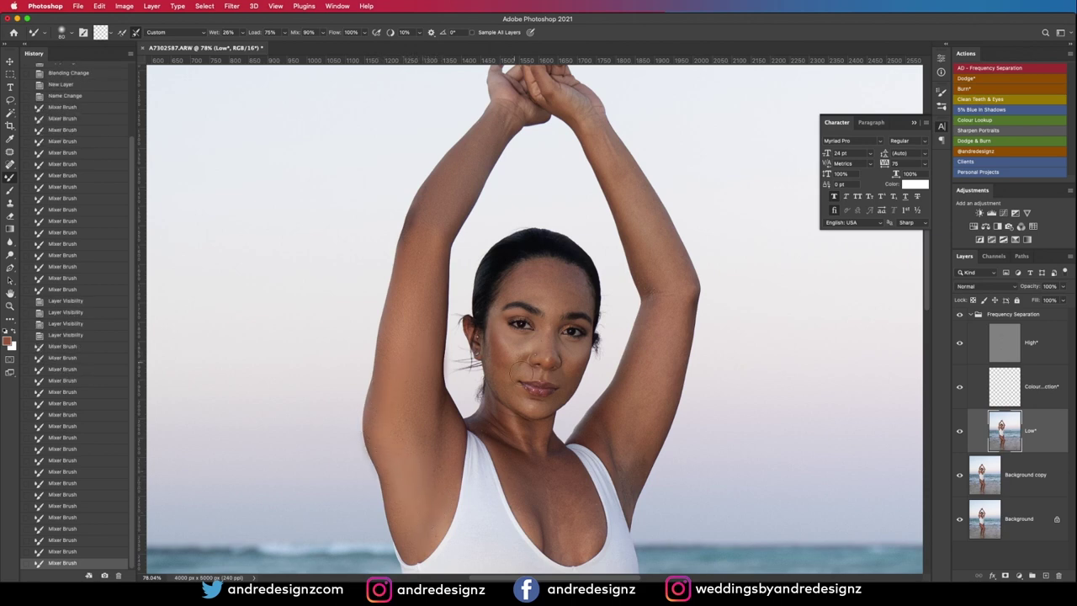
# Blend the upper arm on the photo's right side, comparing the result by undoing and restoring the last two strokes
pyautogui.moveTo(671, 311)
pyautogui.mouseDown()
pyautogui.moveTo(619, 472)
pyautogui.moveTo(647, 427)
pyautogui.mouseUp()
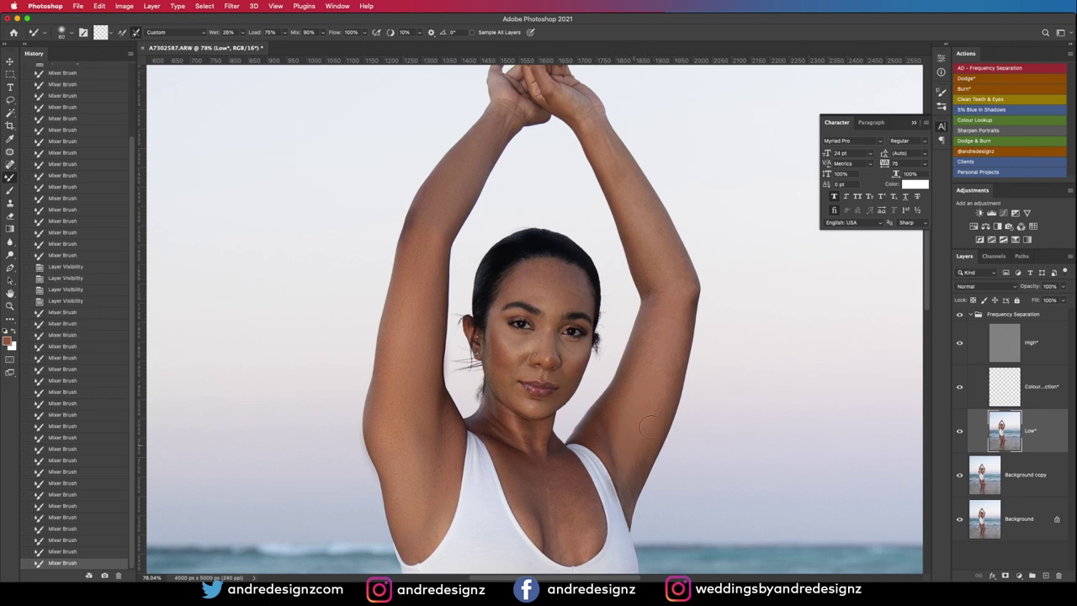
pyautogui.press('super+z')
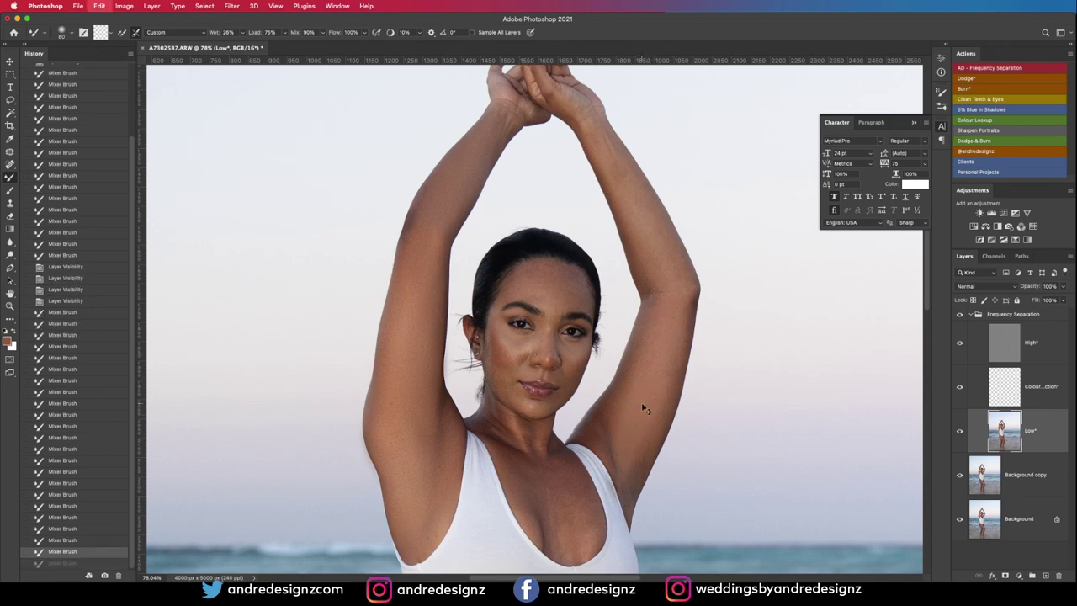
pyautogui.press('super+z')
pyautogui.press('super+shift+z')
pyautogui.press('super+shift+z')
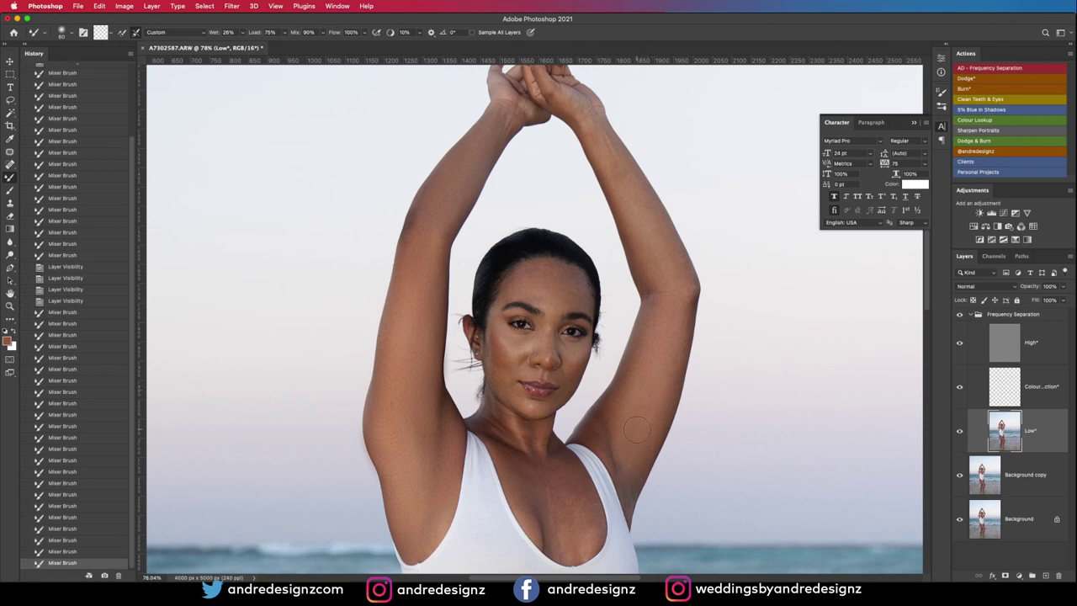
# Even out the tones from the underarm up to the elbow on the photo's right side with short Mixer Brush strokes
pyautogui.press(']')
pyautogui.press(']')
pyautogui.press(']')
pyautogui.press('[')
pyautogui.press('[')
pyautogui.press('[')
pyautogui.click(627, 463)
pyautogui.click(625, 462)
pyautogui.click(624, 461)
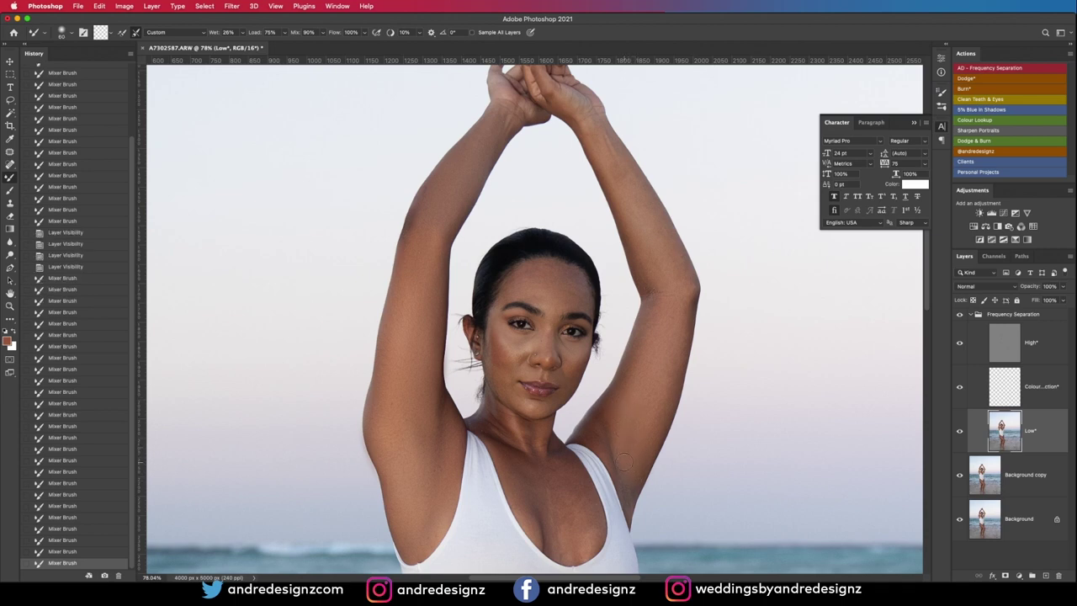
pyautogui.click(622, 408)
pyautogui.click(623, 407)
pyautogui.click(636, 378)
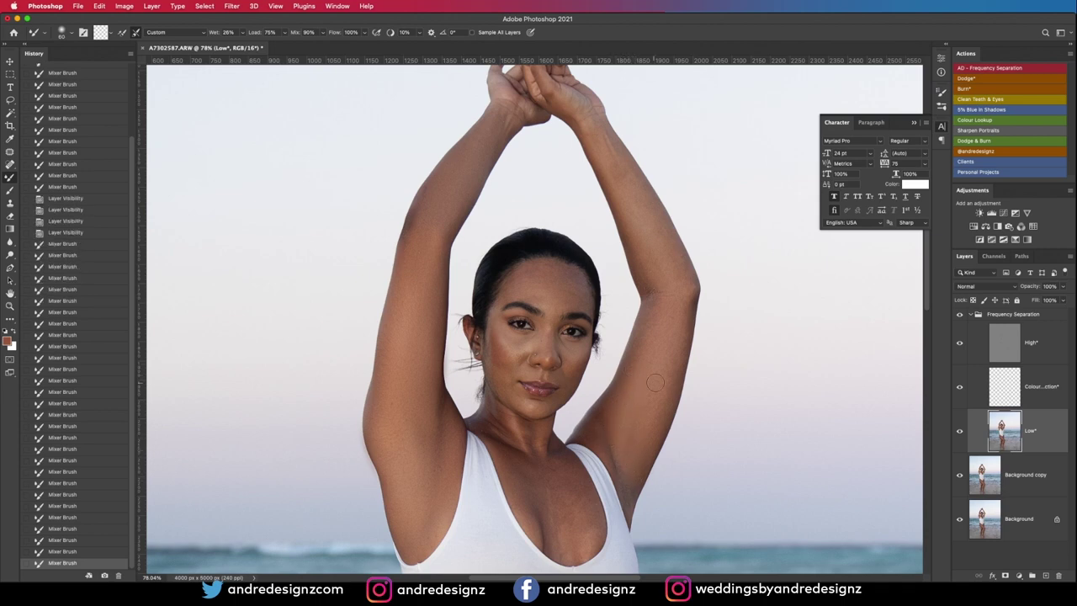
pyautogui.click(666, 337)
pyautogui.click(671, 318)
pyautogui.click(680, 290)
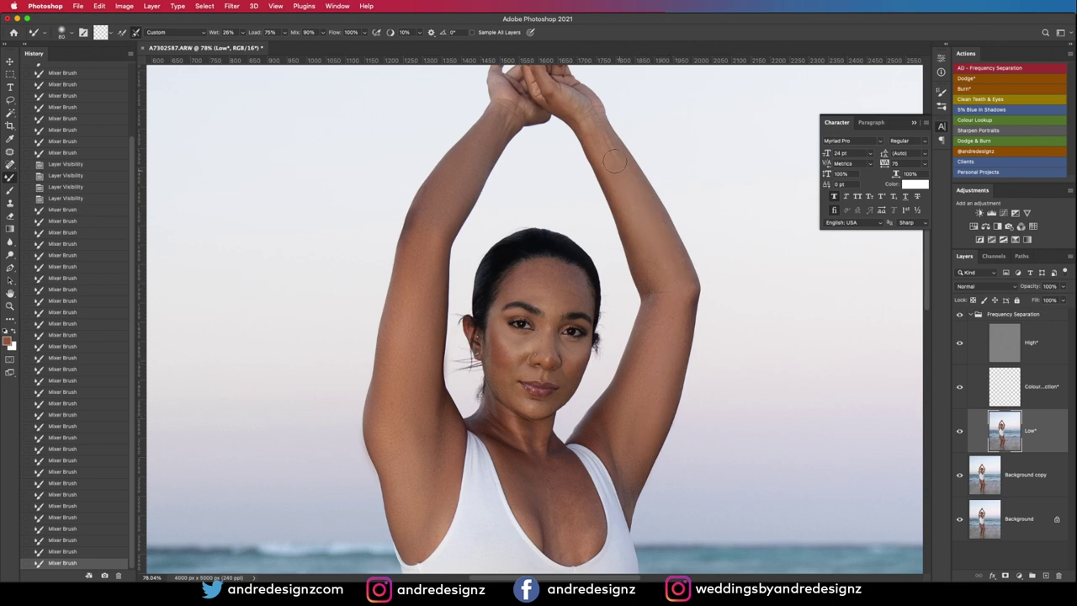
# Blend the forearm on the photo's right side between wrist and elbow, using a smaller Mixer Brush
pyautogui.moveTo(593, 121); pyautogui.dragTo(626, 171)
pyautogui.press('[')
pyautogui.press('[')
pyautogui.click(654, 244)
pyautogui.click(671, 267)
pyautogui.moveTo(678, 263)
pyautogui.mouseDown()
pyautogui.moveTo(681, 239)
pyautogui.moveTo(657, 268)
pyautogui.mouseUp()
pyautogui.moveTo(657, 271); pyautogui.dragTo(624, 172)
pyautogui.moveTo(608, 136); pyautogui.dragTo(600, 125)
pyautogui.moveTo(599, 126); pyautogui.dragTo(593, 111)
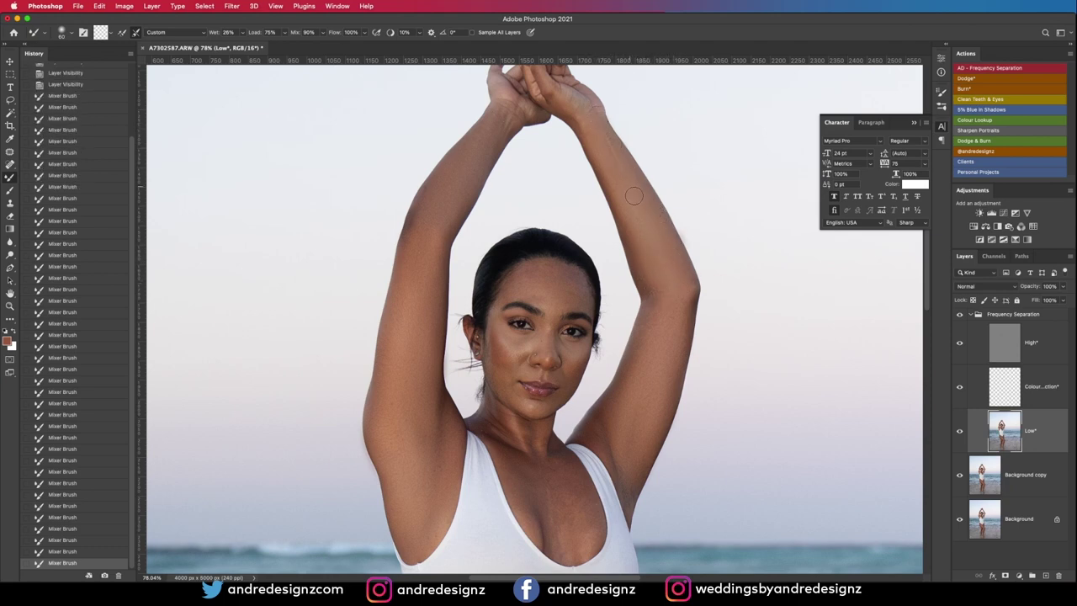
pyautogui.moveTo(634, 196); pyautogui.dragTo(671, 268)
pyautogui.moveTo(657, 226); pyautogui.dragTo(663, 233)
pyautogui.moveTo(660, 276); pyautogui.dragTo(649, 282)
# Compare the face retouching by undoing and restoring the last three Mixer Brush strokes
pyautogui.moveTo(631, 391)
pyautogui.mouseDown()
pyautogui.moveTo(618, 277)
pyautogui.moveTo(618, 311)
pyautogui.mouseUp()
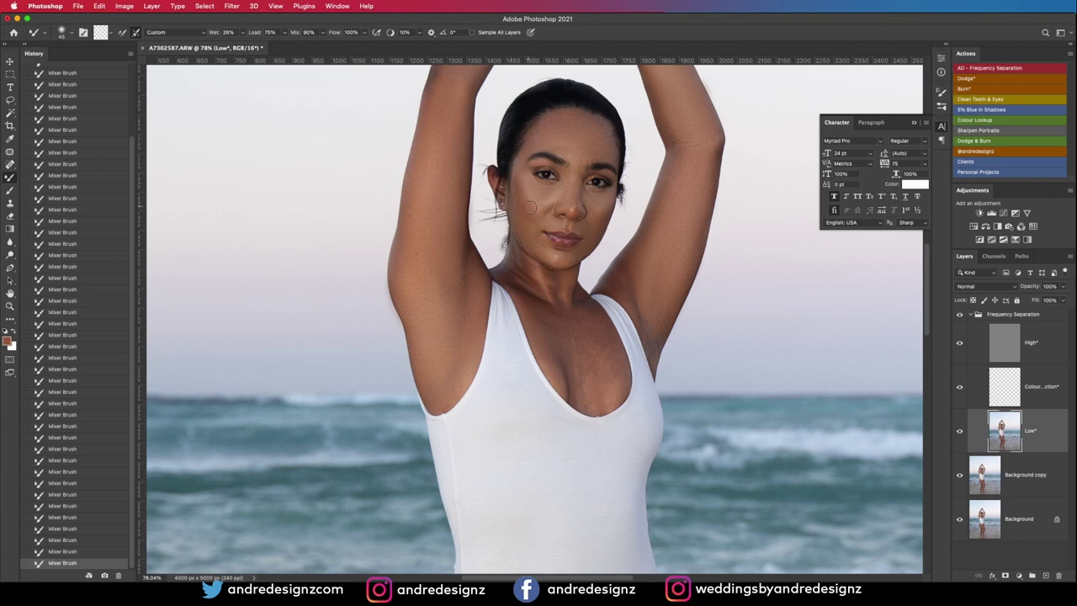
pyautogui.press('super+z')
pyautogui.press('super+z')
pyautogui.press('super+z')
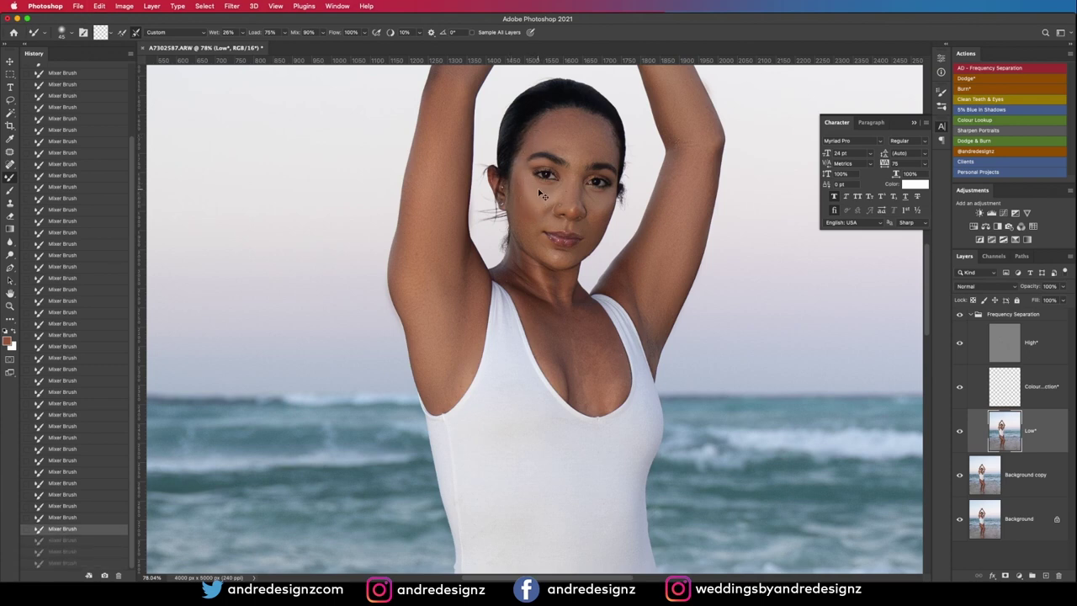
pyautogui.press('super+shift+z')
pyautogui.press('super+shift+z')
pyautogui.press('super+shift+z')
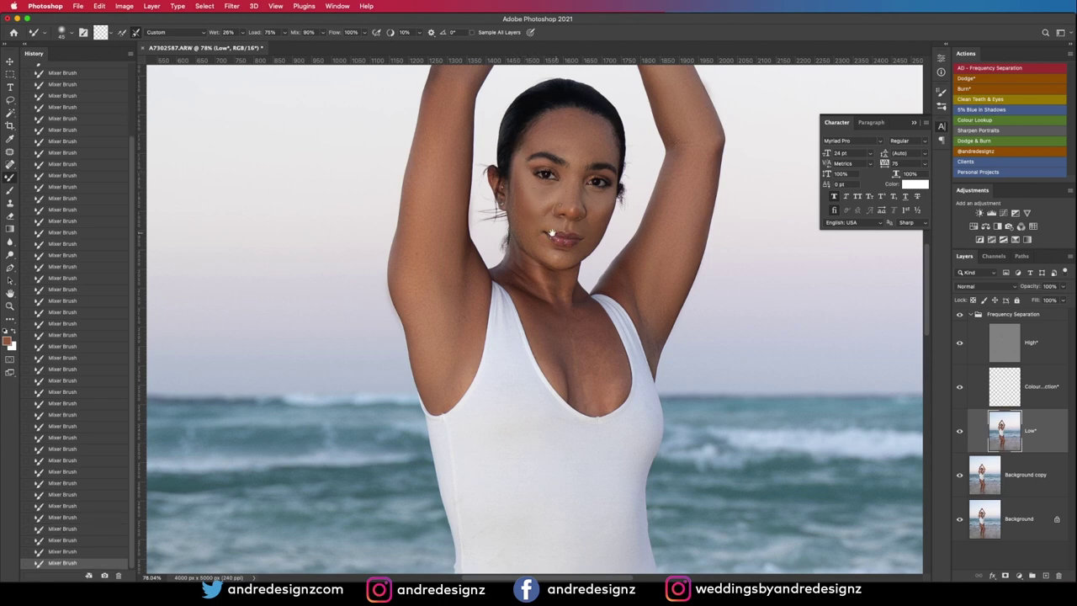
# Undo the last Mixer Brush stroke and blend the tones along the front thigh from hip to knee with a larger brush
pyautogui.scroll(-5, 551, 233)
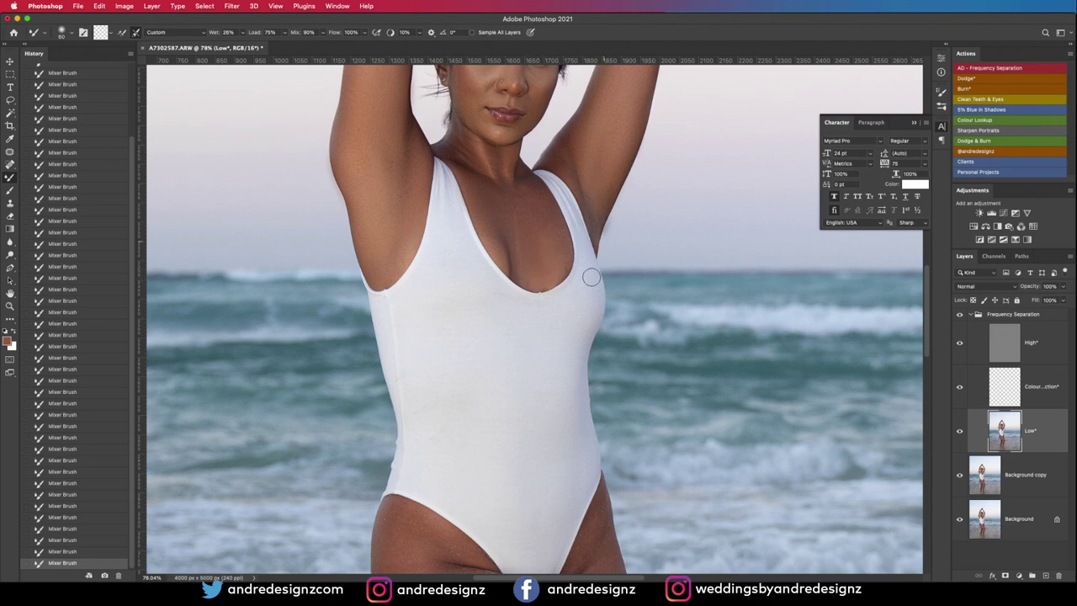
pyautogui.press('super+z')
pyautogui.moveTo(478, 333); pyautogui.dragTo(532, 218)
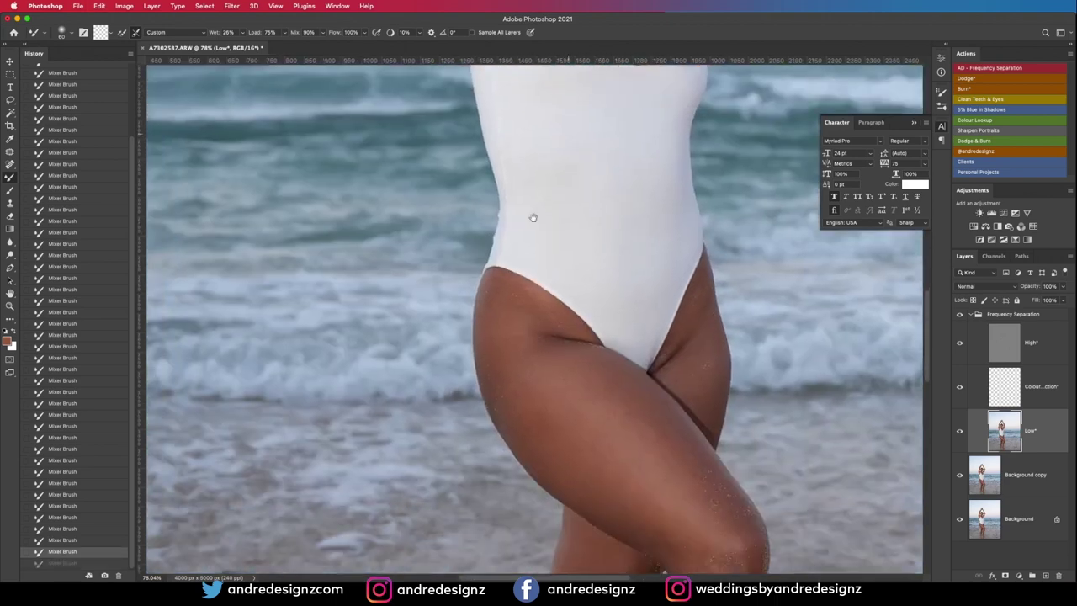
pyautogui.moveTo(563, 356)
pyautogui.mouseDown()
pyautogui.moveTo(510, 257)
pyautogui.moveTo(457, 228)
pyautogui.mouseUp()
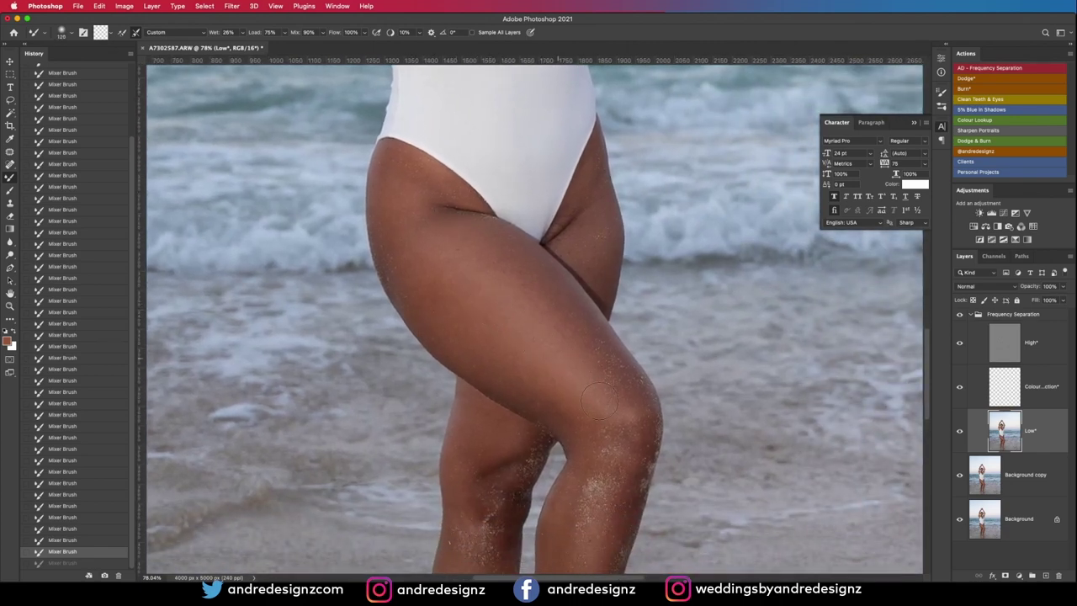
pyautogui.moveTo(612, 411); pyautogui.dragTo(505, 324)
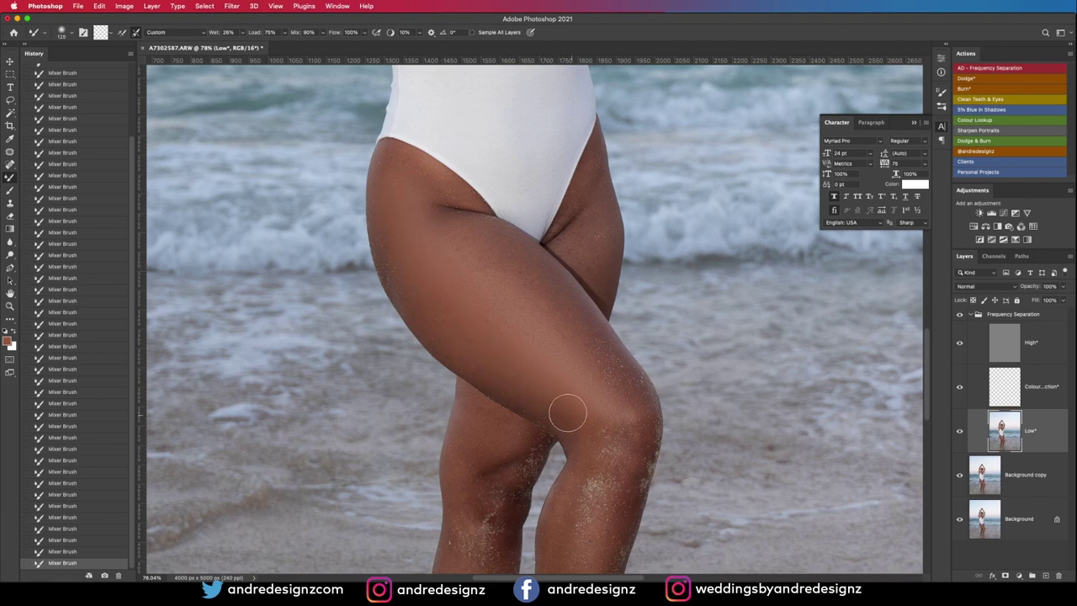
# Undo the last stroke and blend the upper thigh beside the swimsuit's leg opening on the photo's right side with a smaller brush
pyautogui.press('[')
pyautogui.press('[')
pyautogui.press(']')
pyautogui.press('[')
pyautogui.press('[')
pyautogui.press('super+z')
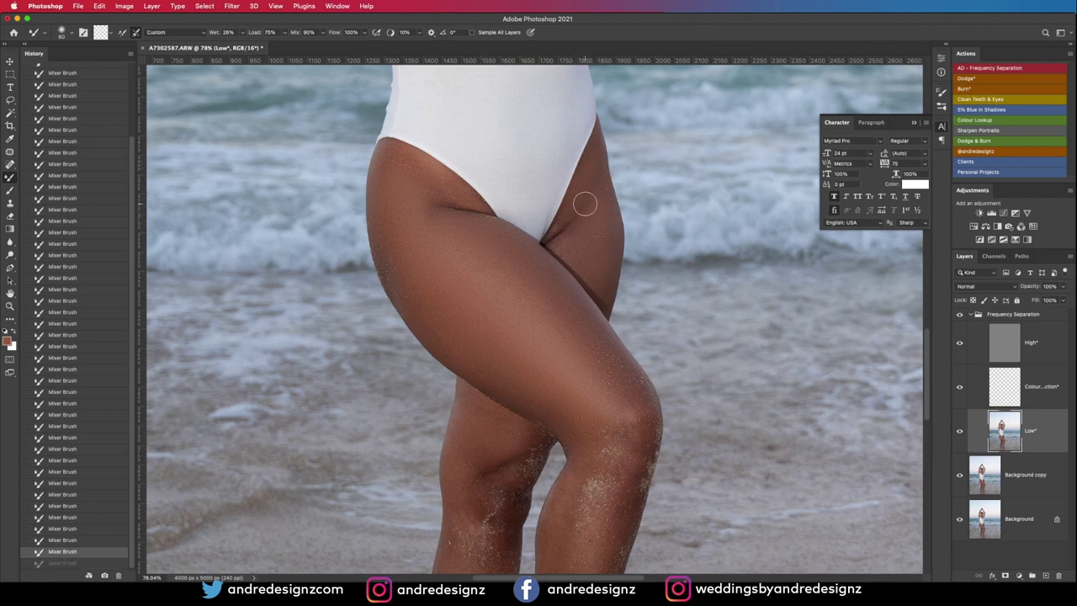
pyautogui.moveTo(591, 186); pyautogui.dragTo(592, 171)
pyautogui.press('[')
pyautogui.press('[')
pyautogui.press('[')
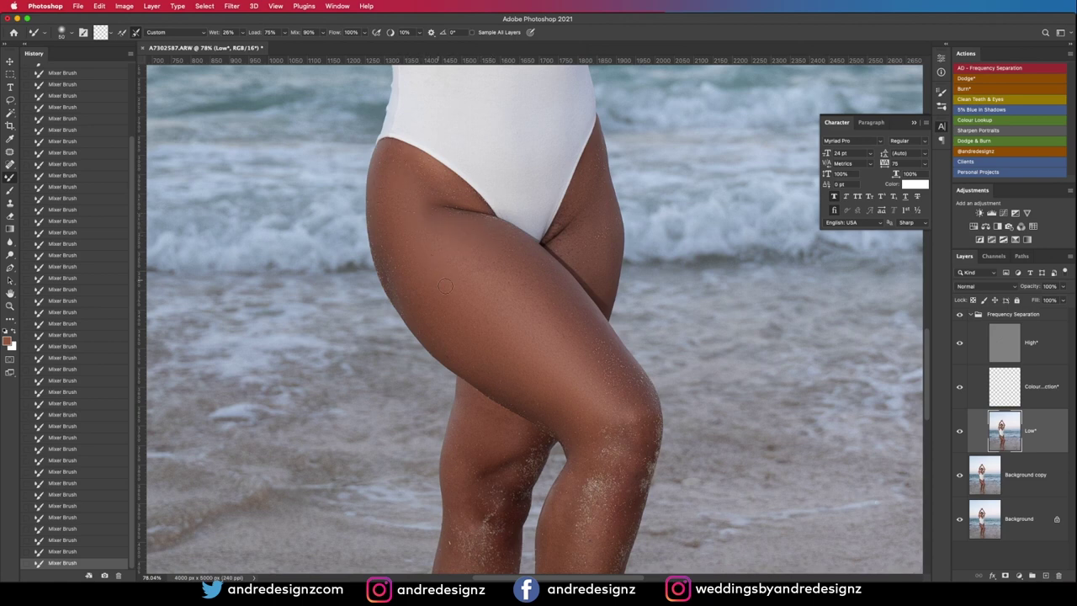
# Enlarge the Mixer Brush to 100 and examine the skin on the knees and lower legs
pyautogui.press(']')
pyautogui.press(']')
pyautogui.press(']')
pyautogui.press(']')
pyautogui.press(']')
pyautogui.hscroll(3, 504, 329)
pyautogui.scroll(-2, 504, 329)
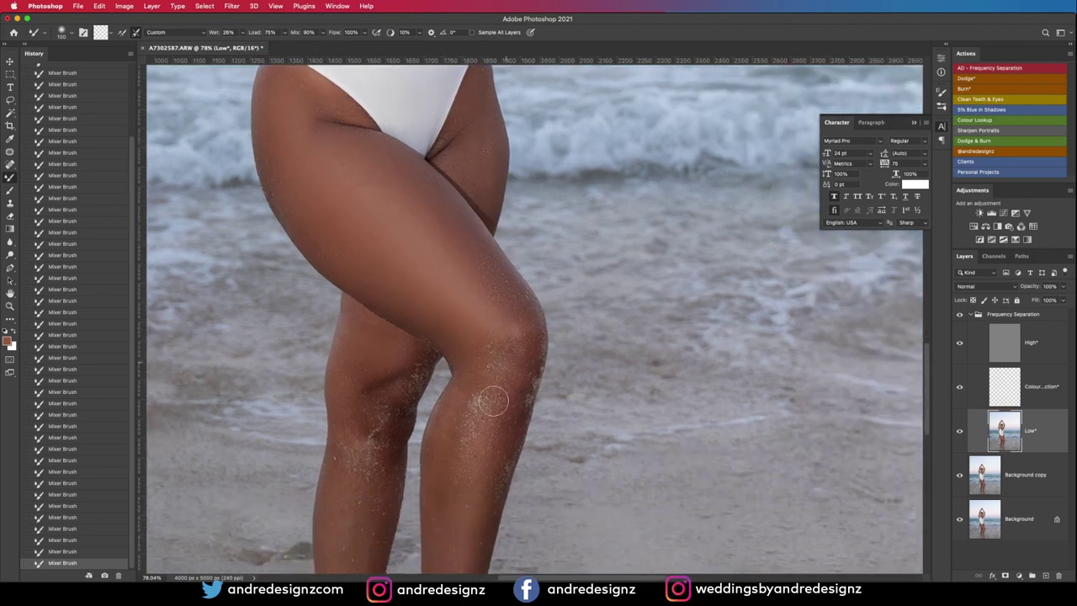
pyautogui.scroll(-4, 480, 353)
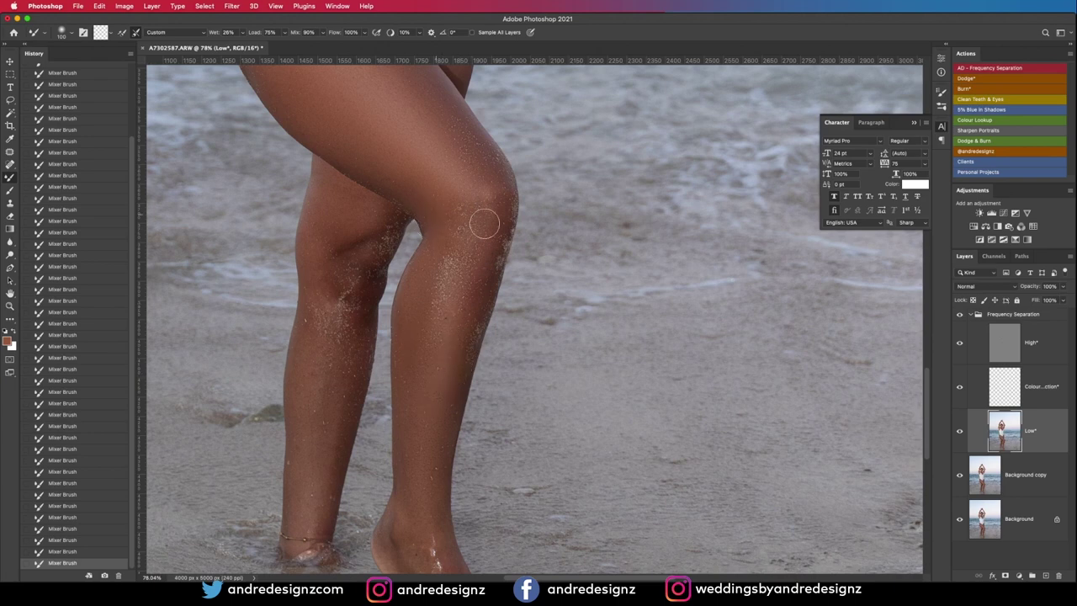
pyautogui.moveTo(393, 289); pyautogui.dragTo(529, 235)
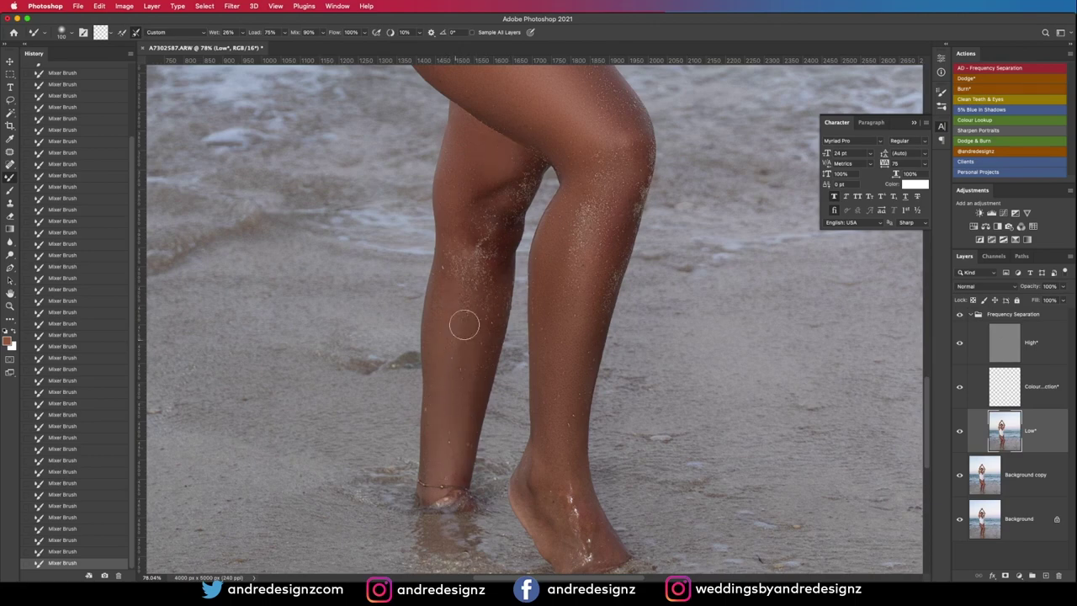
# Review the smoothed skin on the whole figure, comparing before and after by hiding and showing the Frequency Separation group
pyautogui.scroll(10, 502, 257)
pyautogui.moveTo(511, 251); pyautogui.dragTo(515, 259)
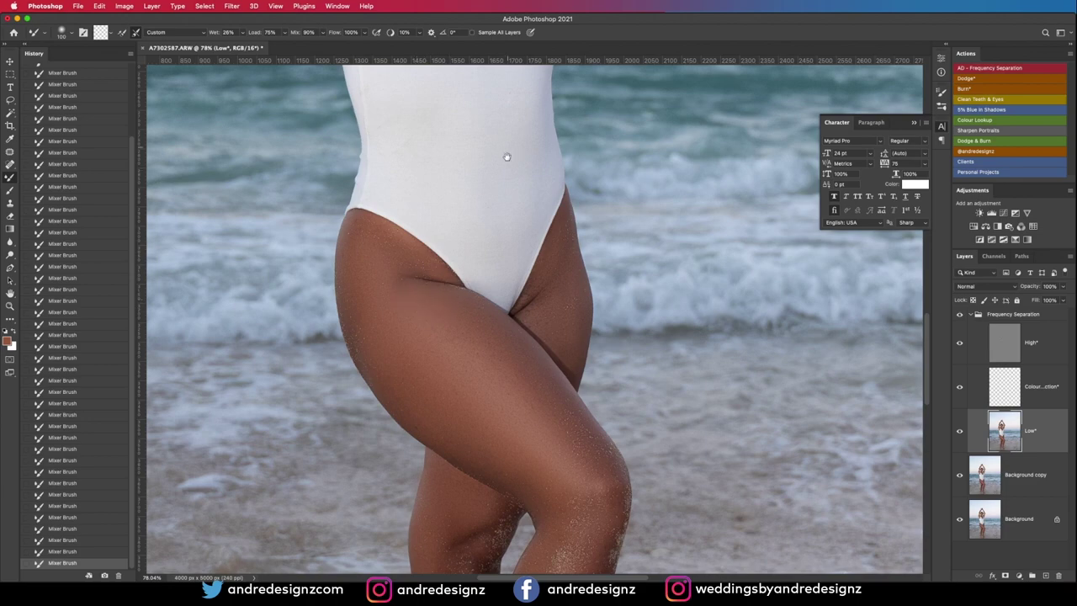
pyautogui.moveTo(507, 157); pyautogui.dragTo(494, 530)
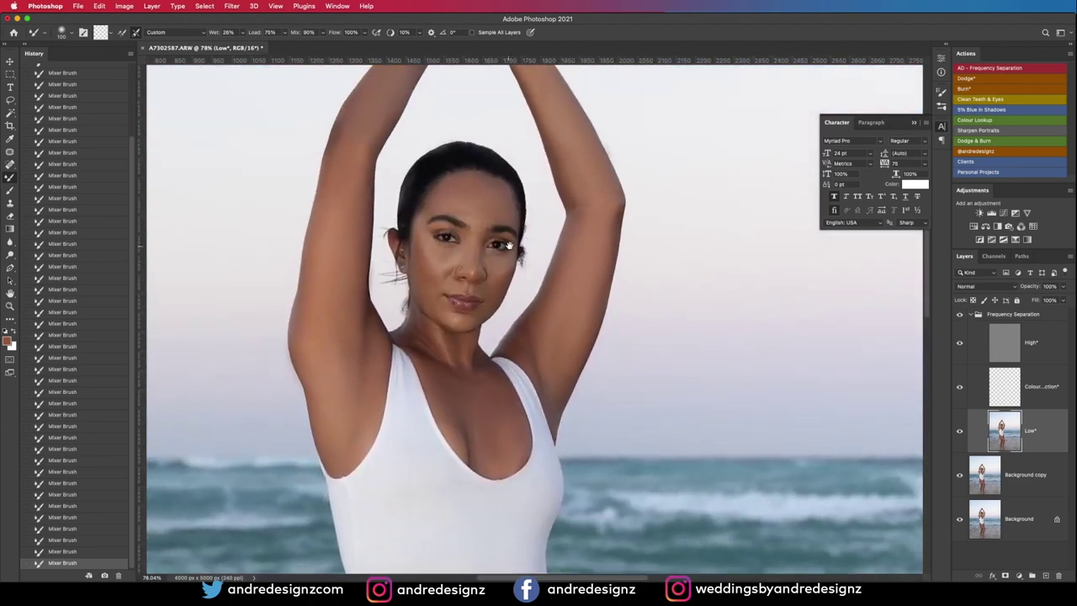
pyautogui.scroll(1, 494, 195)
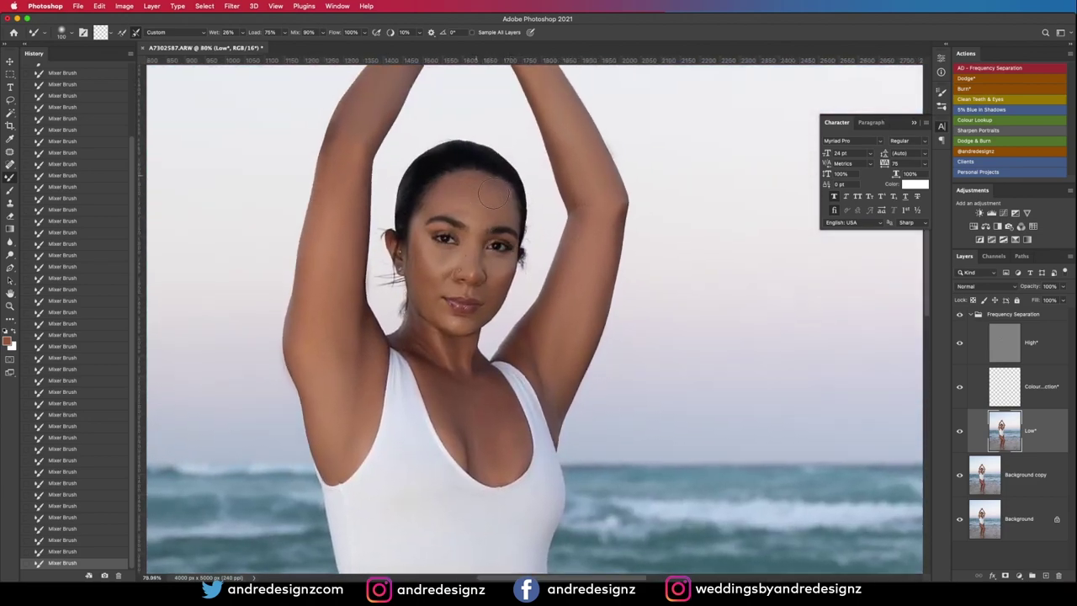
pyautogui.scroll(-10, 495, 194)
pyautogui.scroll(10, 499, 192)
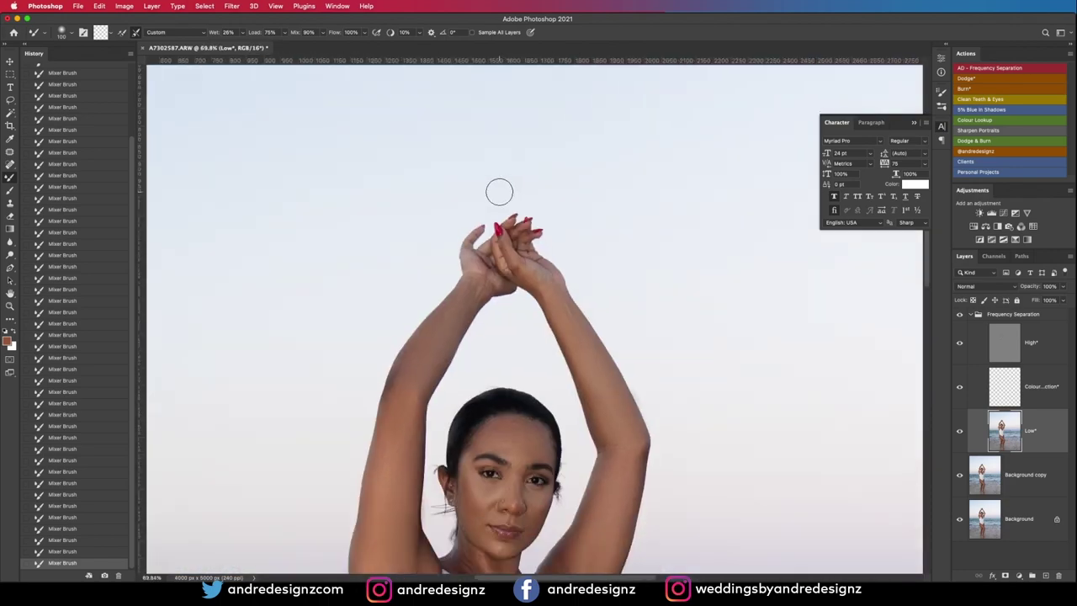
pyautogui.scroll(-6, 499, 192)
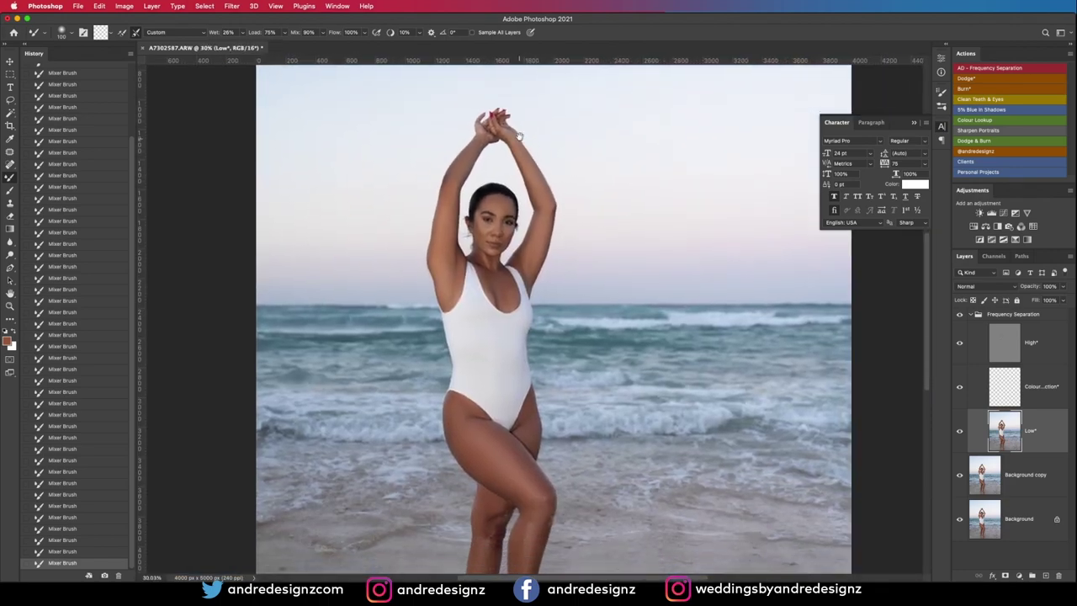
pyautogui.scroll(-4, 518, 135)
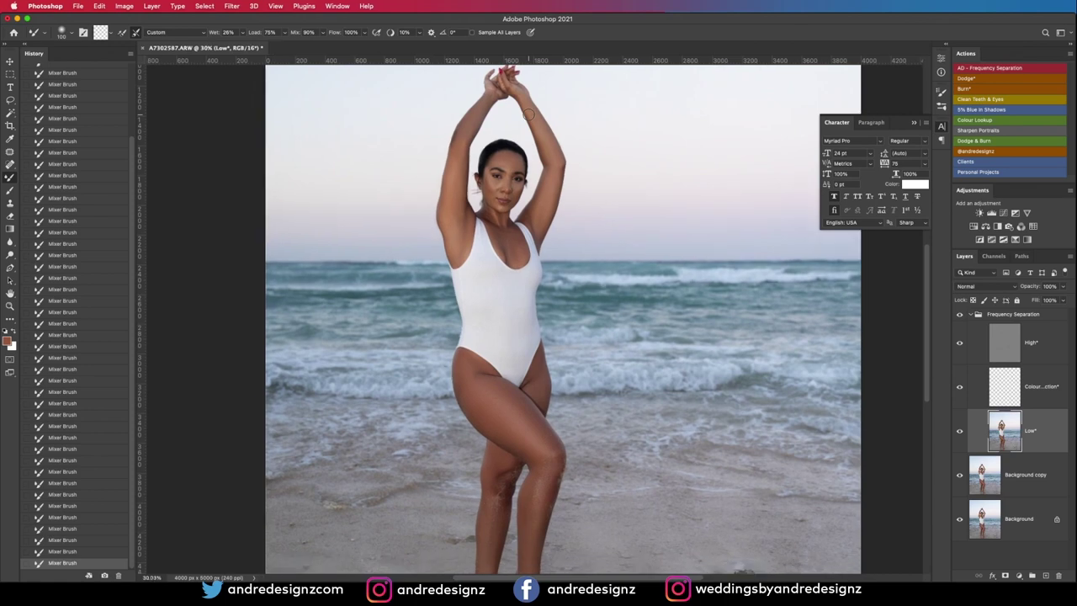
pyautogui.scroll(-1, 528, 113)
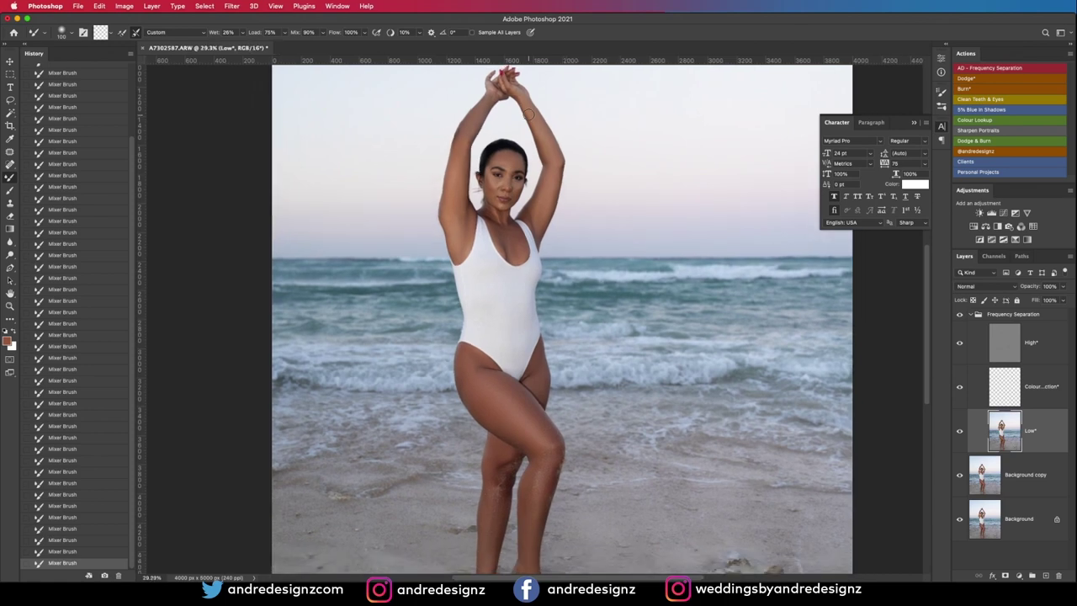
pyautogui.click(958, 316)
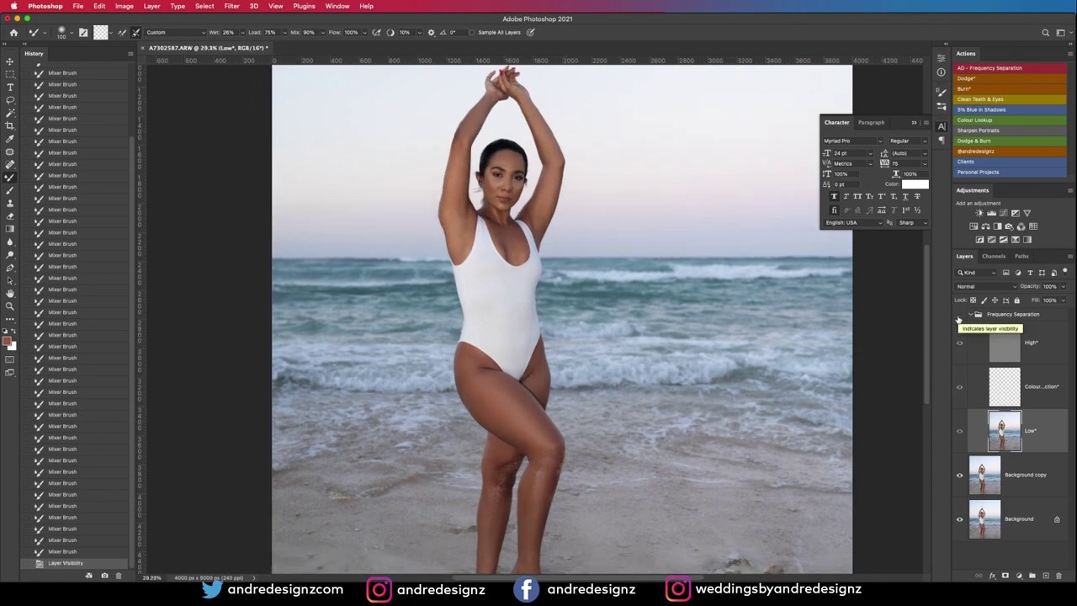
pyautogui.click(958, 317)
pyautogui.click(958, 317)
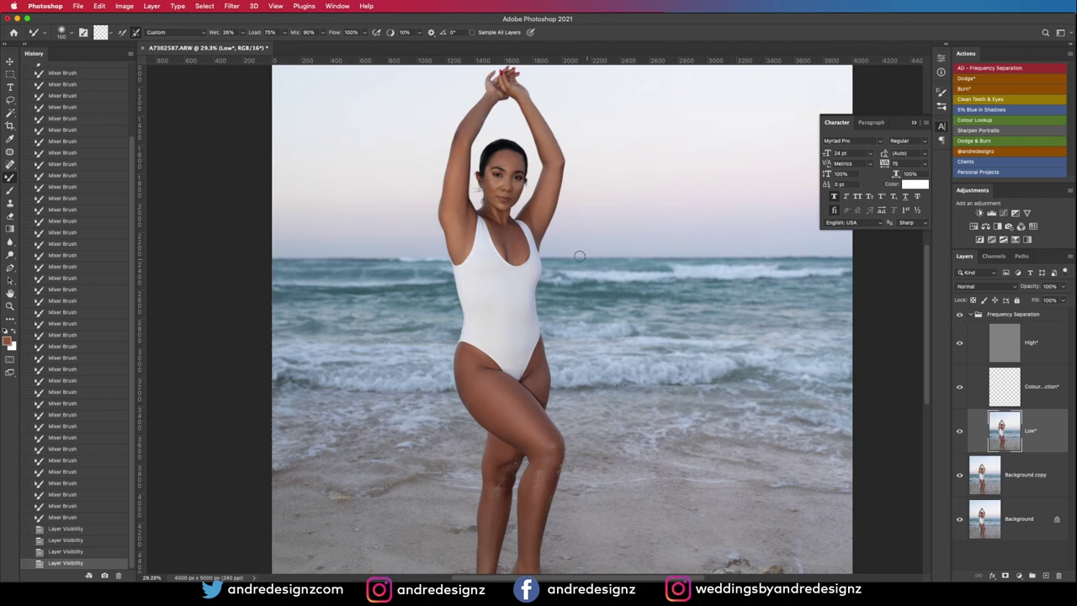
# Collapse and select the Frequency Separation group, and run the Dodge* action to add a dodge layer above it
pyautogui.scroll(-3, 528, 232)
pyautogui.scroll(8, 525, 231)
pyautogui.moveTo(547, 269); pyautogui.dragTo(548, 160)
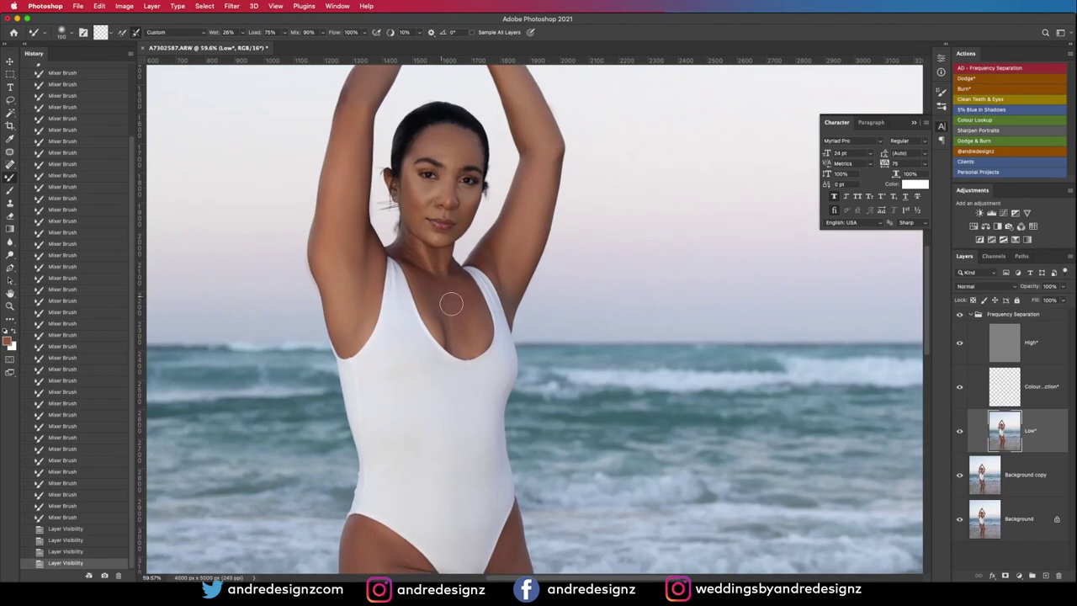
pyautogui.click(971, 314)
pyautogui.click(971, 314)
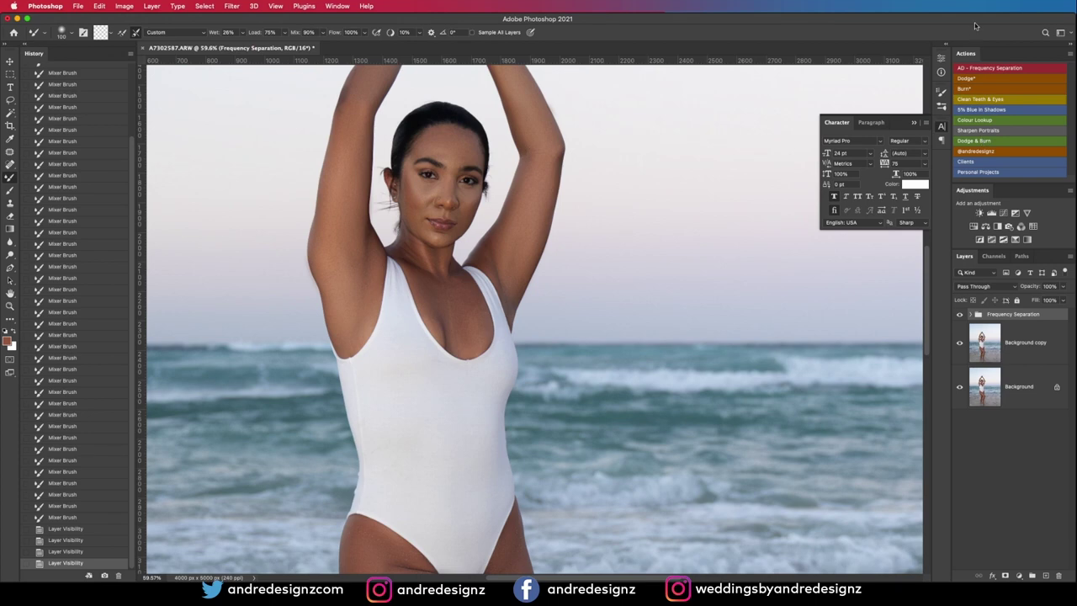
pyautogui.click(967, 78)
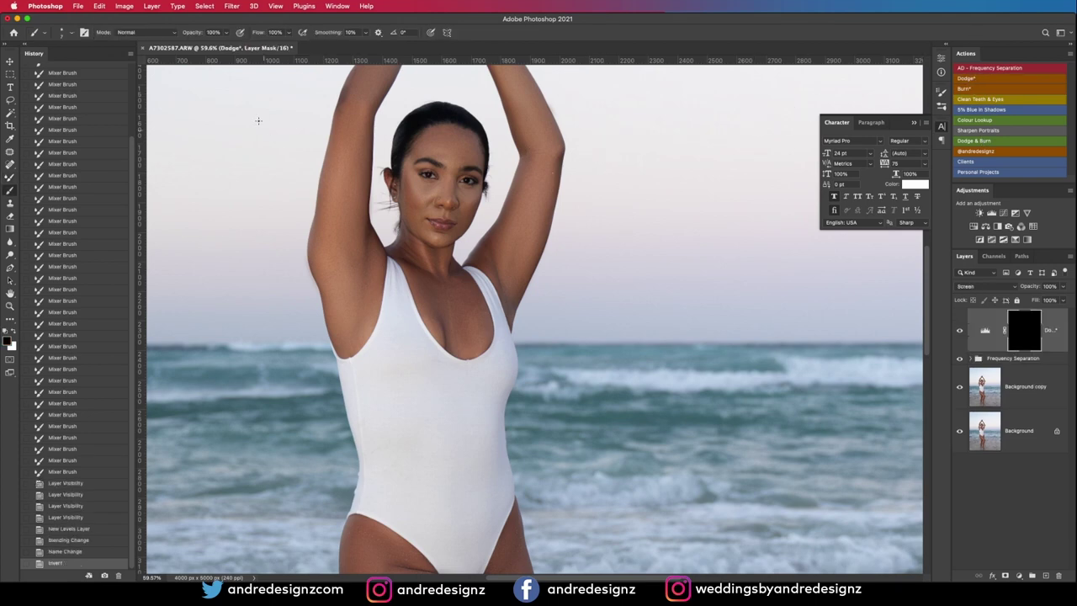
# Set the brush flow to 1%, enlarge the brush to 60, and make white the foreground colour for painting the Dodge* mask
pyautogui.click(286, 33)
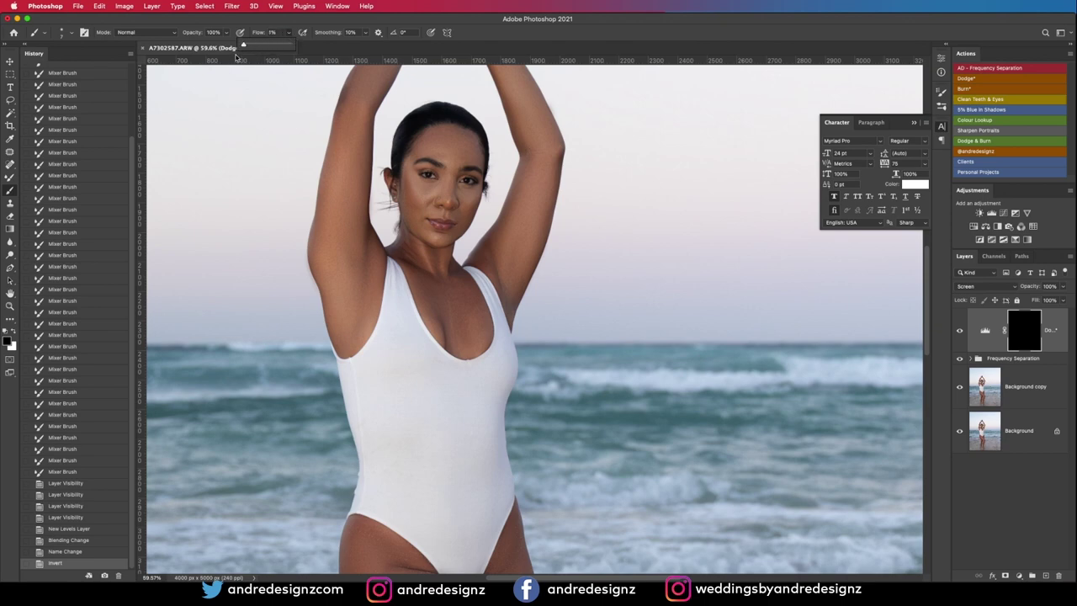
pyautogui.moveTo(202, 126); pyautogui.dragTo(226, 157)
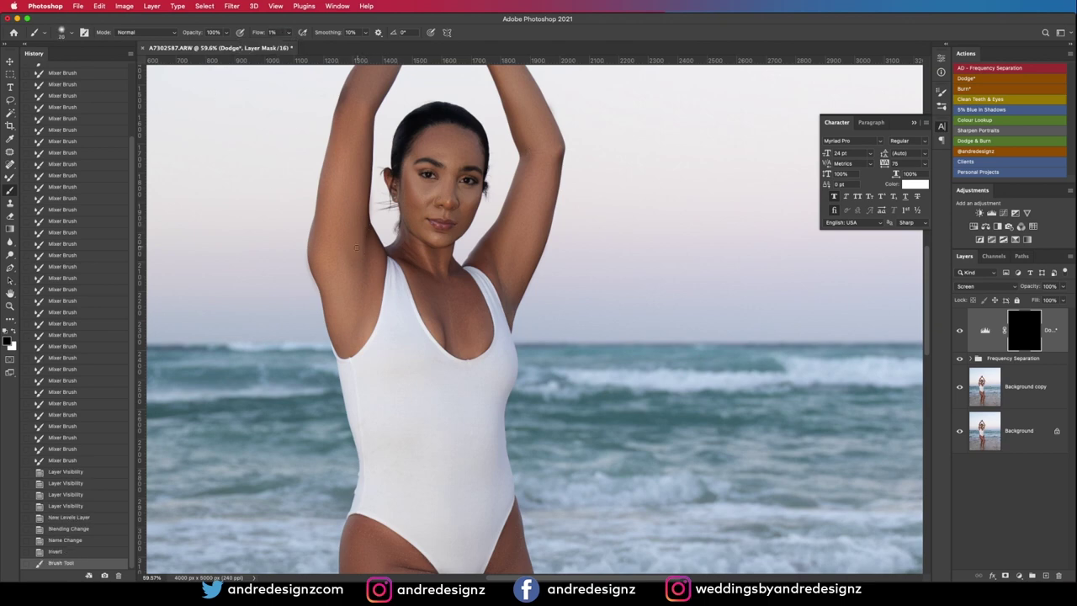
pyautogui.click(357, 248)
pyautogui.press(']')
pyautogui.press(']')
pyautogui.press(']')
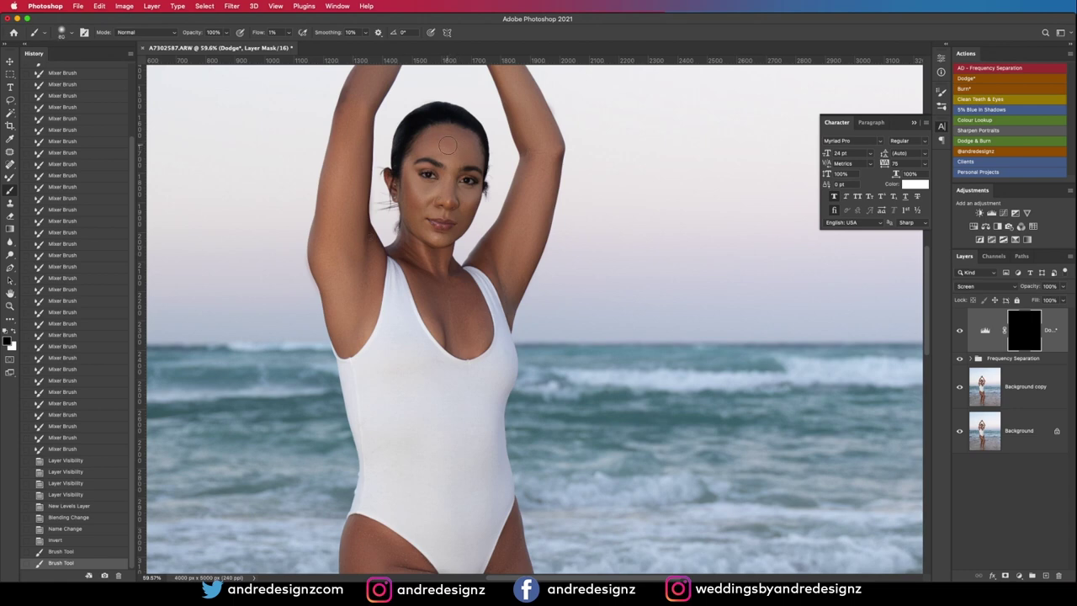
pyautogui.click(459, 152)
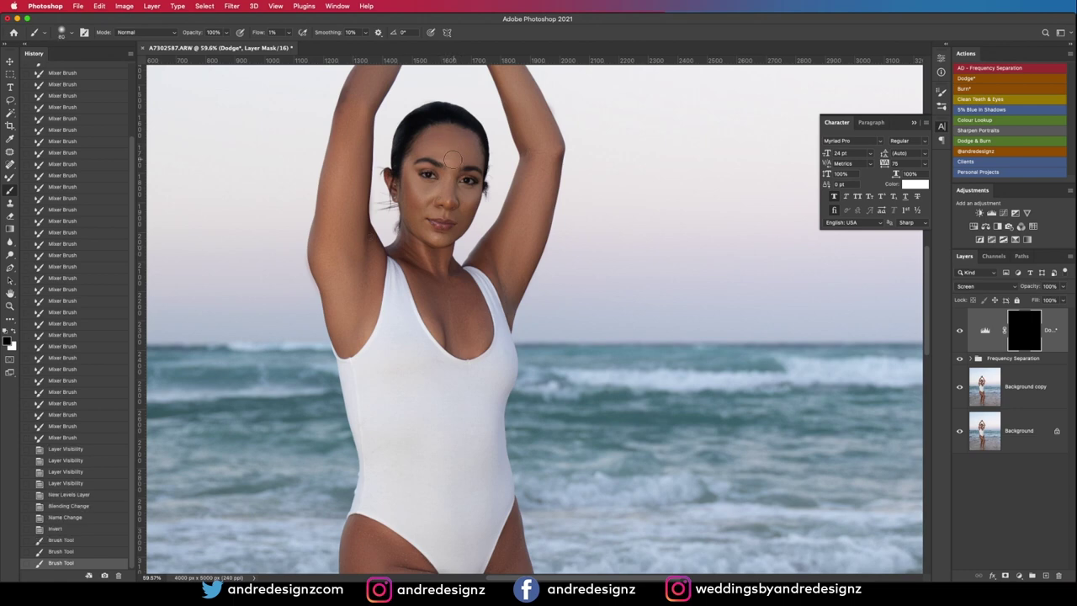
pyautogui.press('x')
# Paint white on the Dodge* mask to brighten the centre of the forehead and the area between the eyes
pyautogui.click(438, 144)
pyautogui.click(446, 148)
pyautogui.click(457, 154)
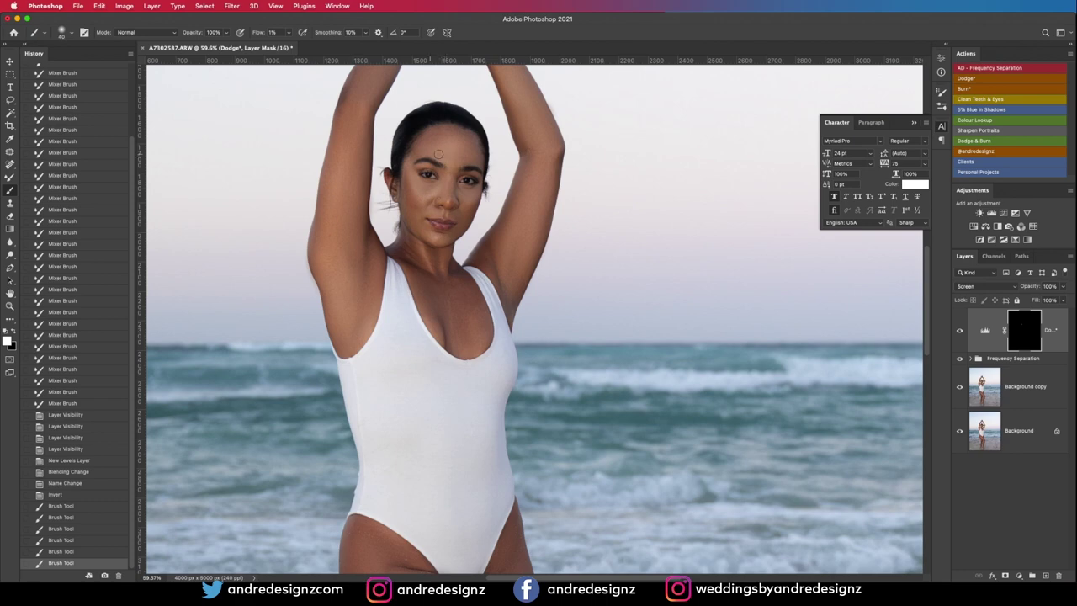
pyautogui.moveTo(438, 154); pyautogui.dragTo(448, 160)
pyautogui.moveTo(440, 155); pyautogui.dragTo(456, 177)
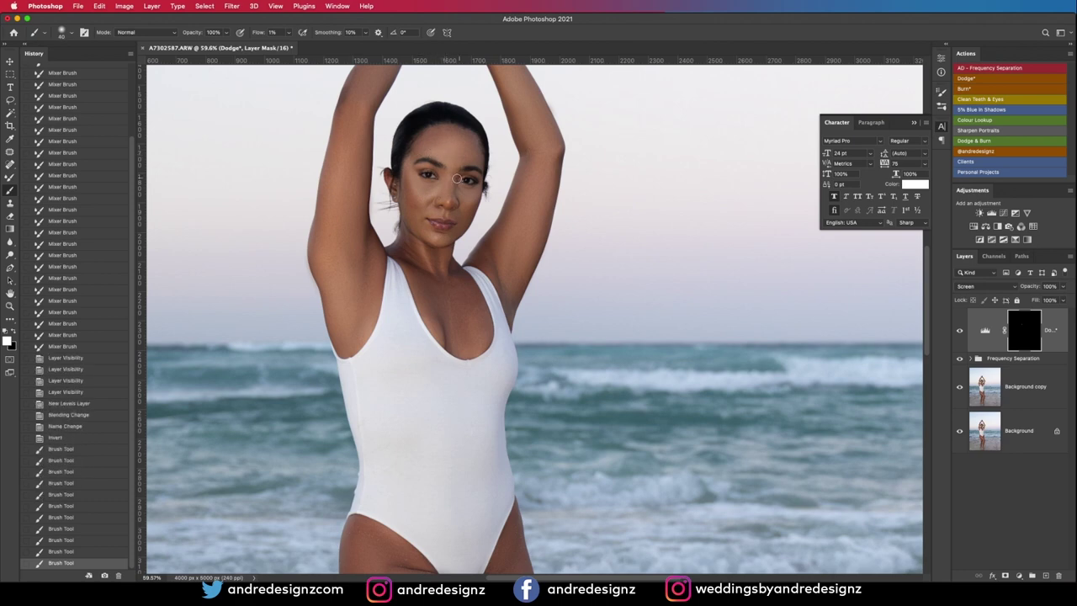
# Brighten the nose, the chin and the cheek on the photo's right side through the Dodge* mask
pyautogui.click(451, 202)
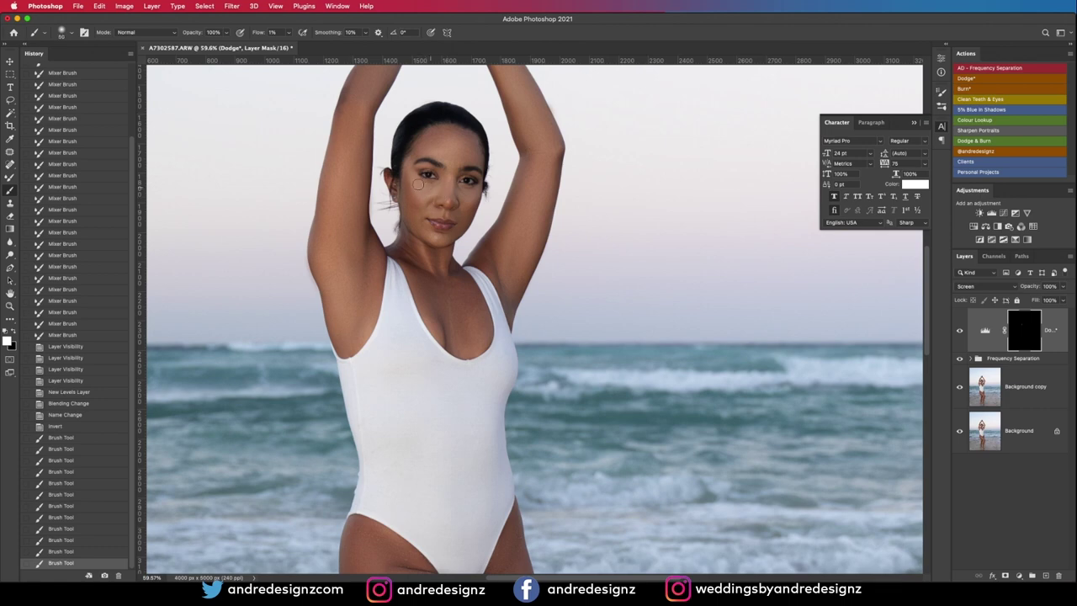
pyautogui.click(448, 232)
pyautogui.click(441, 241)
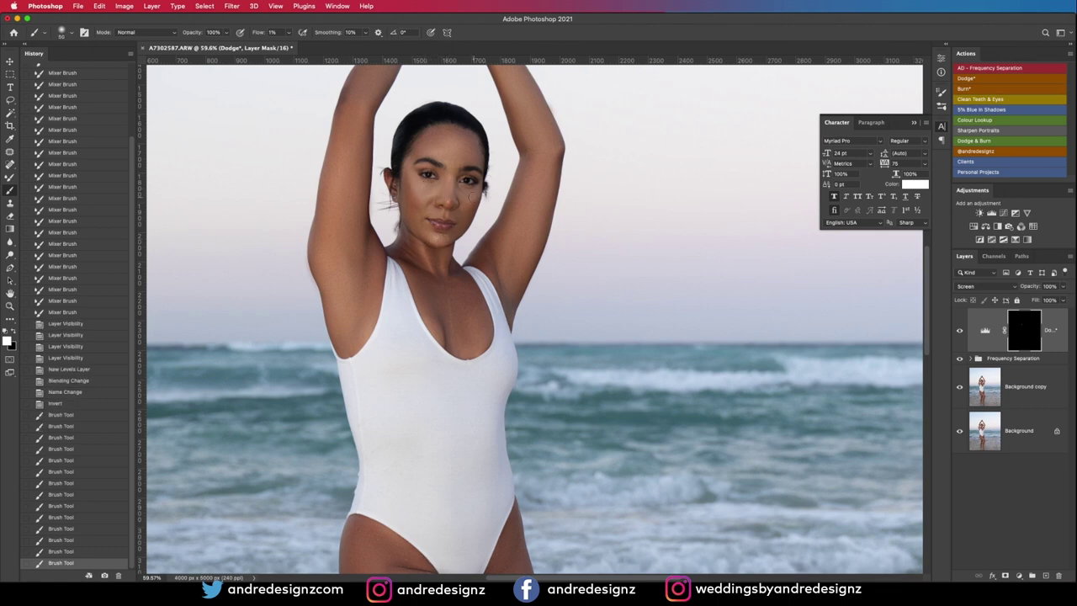
pyautogui.click(485, 215)
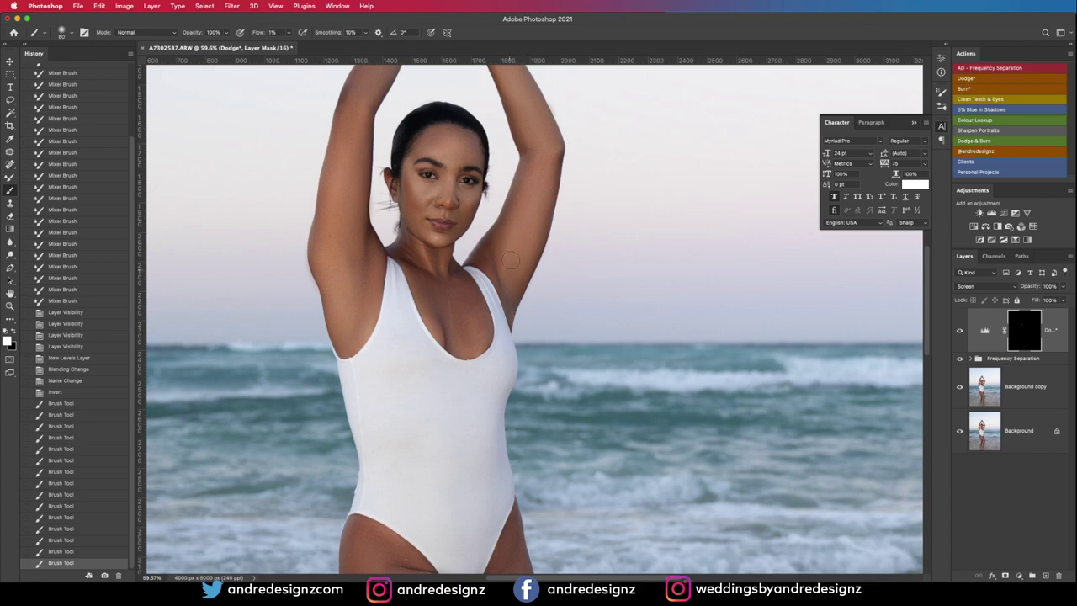
# Dodge the upper arm on the photo's right side from shoulder to elbow with a size 80 brush
pyautogui.moveTo(510, 260); pyautogui.dragTo(523, 235)
pyautogui.moveTo(511, 260); pyautogui.dragTo(525, 233)
pyautogui.moveTo(513, 257); pyautogui.dragTo(526, 230)
pyautogui.moveTo(513, 264)
pyautogui.mouseDown()
pyautogui.moveTo(529, 228)
pyautogui.moveTo(514, 278)
pyautogui.mouseUp()
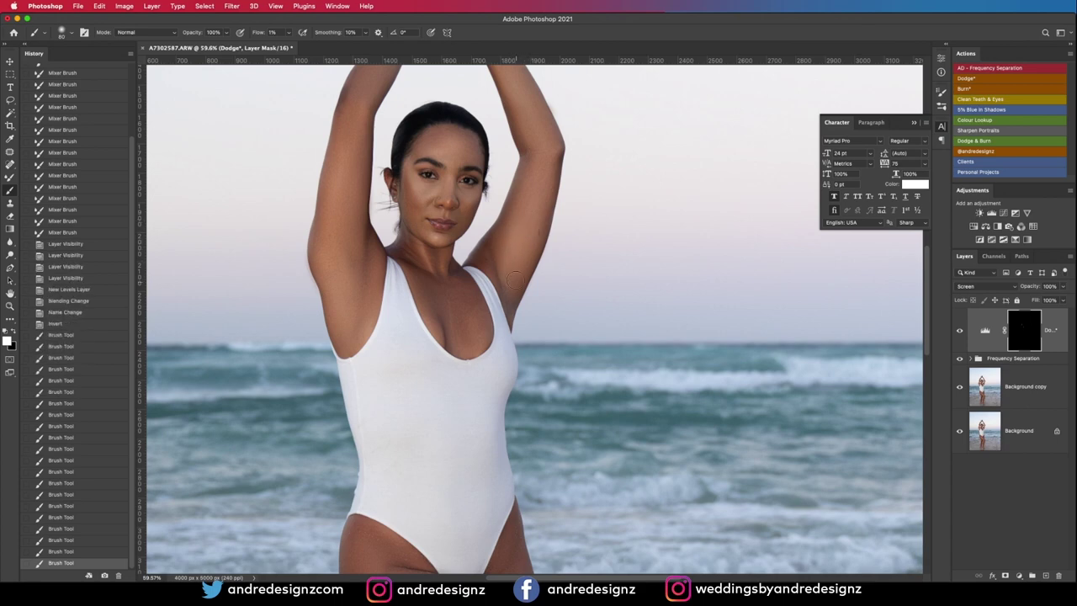
pyautogui.click(542, 160)
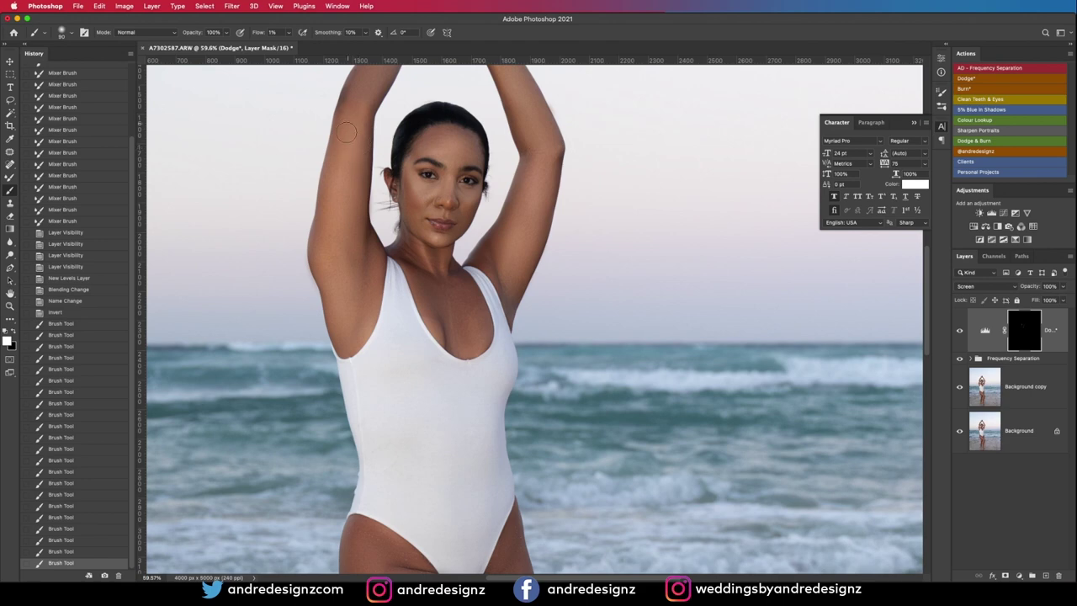
# Dodge along the upper arm on the photo's left side below the elbow with a size 90 brush
pyautogui.moveTo(351, 112); pyautogui.dragTo(341, 213)
pyautogui.moveTo(349, 156); pyautogui.dragTo(341, 210)
pyautogui.moveTo(350, 153); pyautogui.dragTo(340, 208)
pyautogui.moveTo(349, 150); pyautogui.dragTo(342, 206)
pyautogui.moveTo(349, 148); pyautogui.dragTo(343, 206)
# Brighten the forearm on the photo's left side and continue the dodge strokes past the elbow into the upper arm
pyautogui.scroll(5, 373, 257)
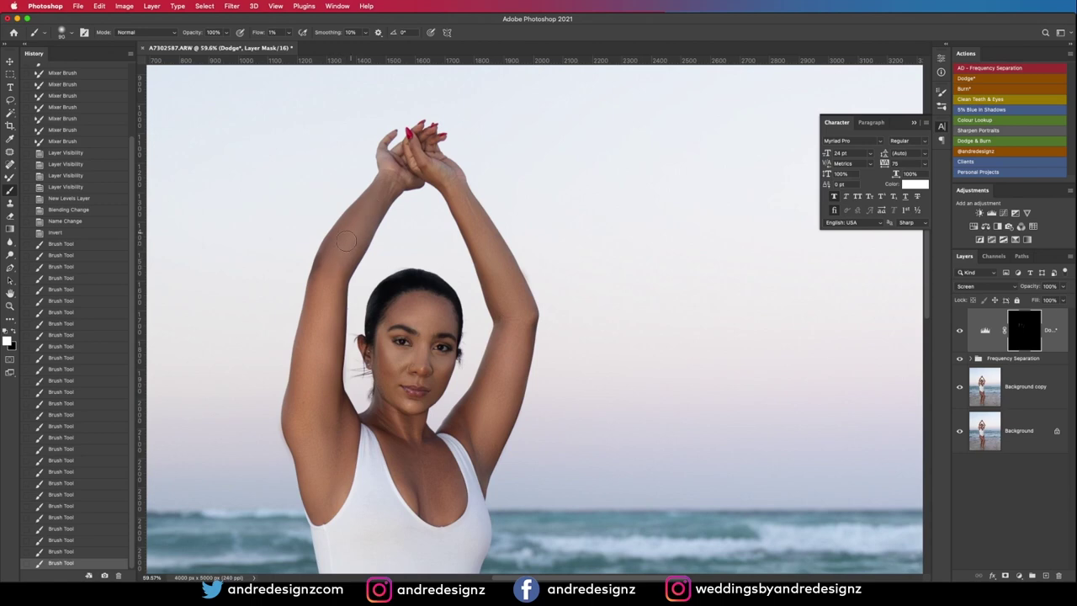
pyautogui.moveTo(328, 270); pyautogui.dragTo(326, 275)
pyautogui.moveTo(369, 202); pyautogui.dragTo(329, 269)
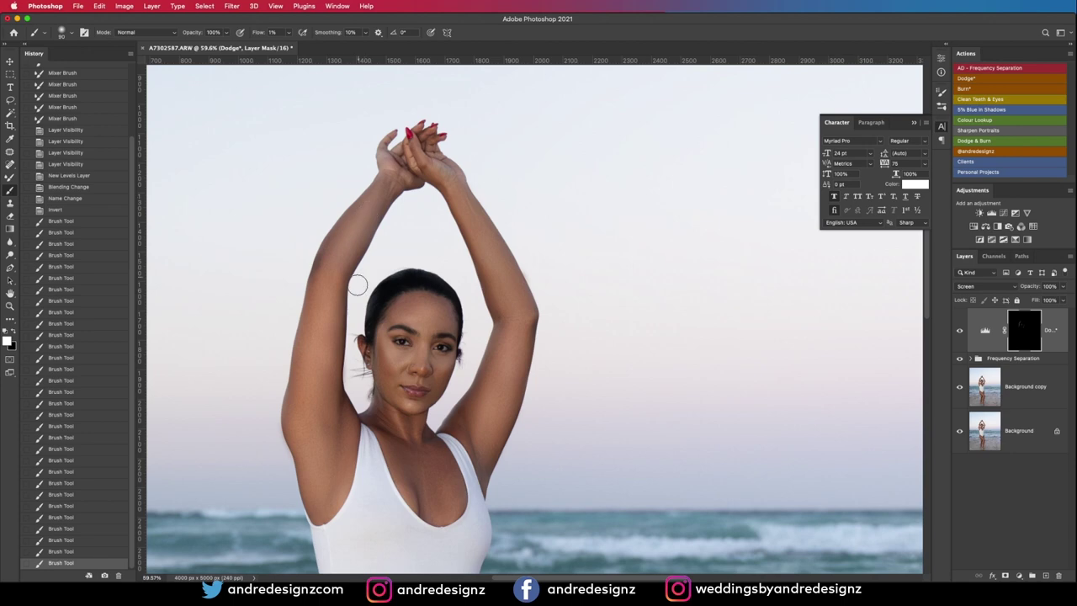
pyautogui.moveTo(330, 324)
pyautogui.mouseDown()
pyautogui.moveTo(374, 206)
pyautogui.moveTo(362, 161)
pyautogui.mouseUp()
pyautogui.moveTo(362, 162); pyautogui.dragTo(359, 187)
pyautogui.moveTo(359, 186)
pyautogui.mouseDown()
pyautogui.moveTo(368, 157)
pyautogui.moveTo(351, 227)
pyautogui.mouseUp()
pyautogui.moveTo(351, 227); pyautogui.dragTo(351, 319)
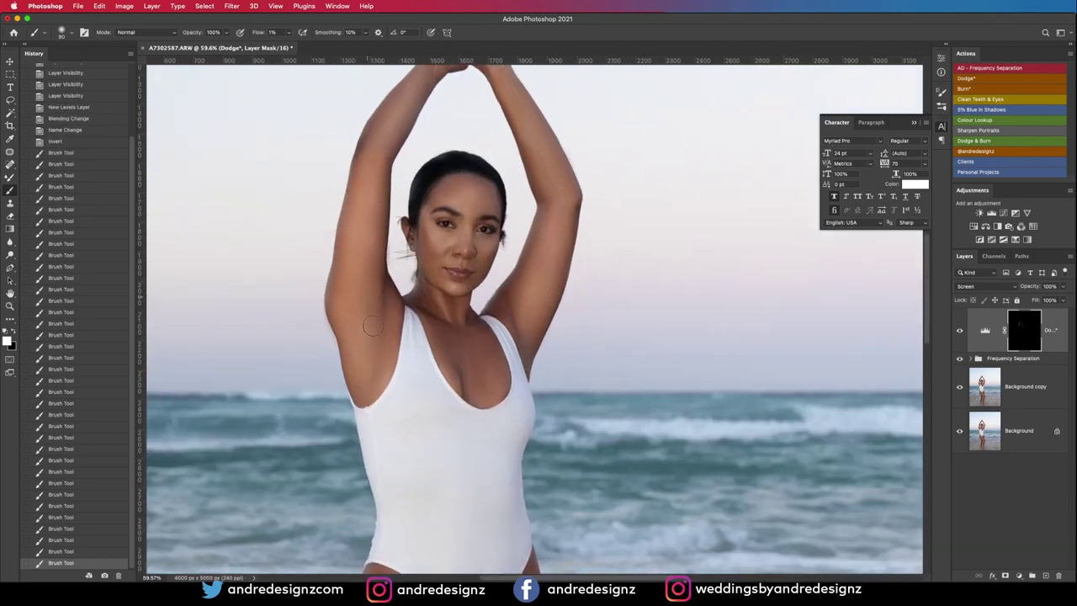
# Brighten the shoulder and underarm area on the photo's left side with repeated dodge strokes
pyautogui.click(369, 304)
pyautogui.moveTo(373, 284); pyautogui.dragTo(368, 305)
pyautogui.moveTo(370, 288); pyautogui.dragTo(363, 316)
pyautogui.moveTo(363, 315); pyautogui.dragTo(365, 337)
pyautogui.moveTo(365, 336); pyautogui.dragTo(367, 354)
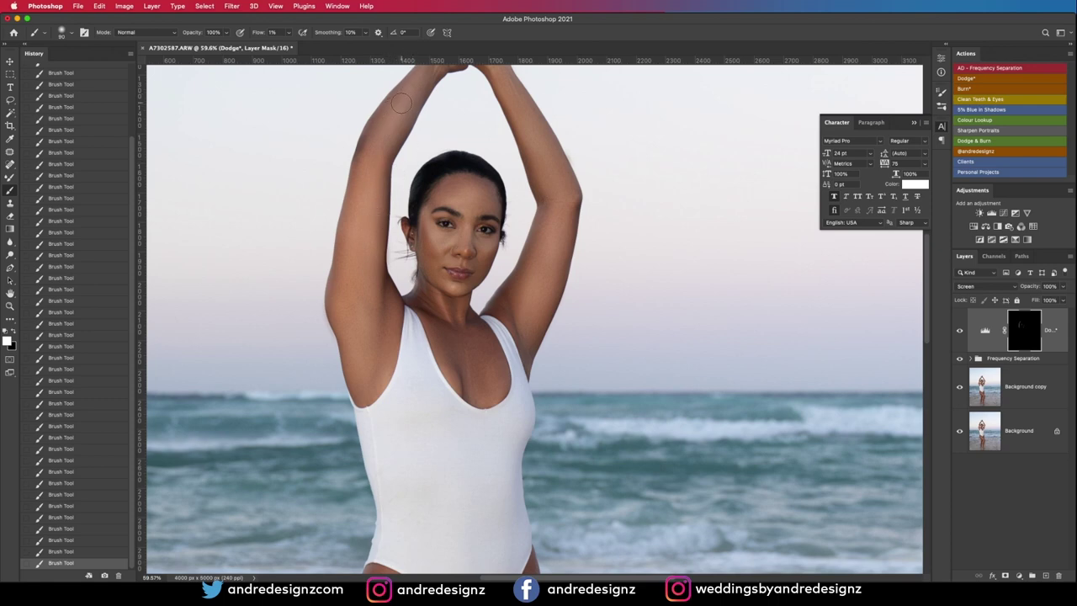
# Compare the portrait with and without dodging by toggling the Dodge* layer's visibility
pyautogui.scroll(-6, 449, 280)
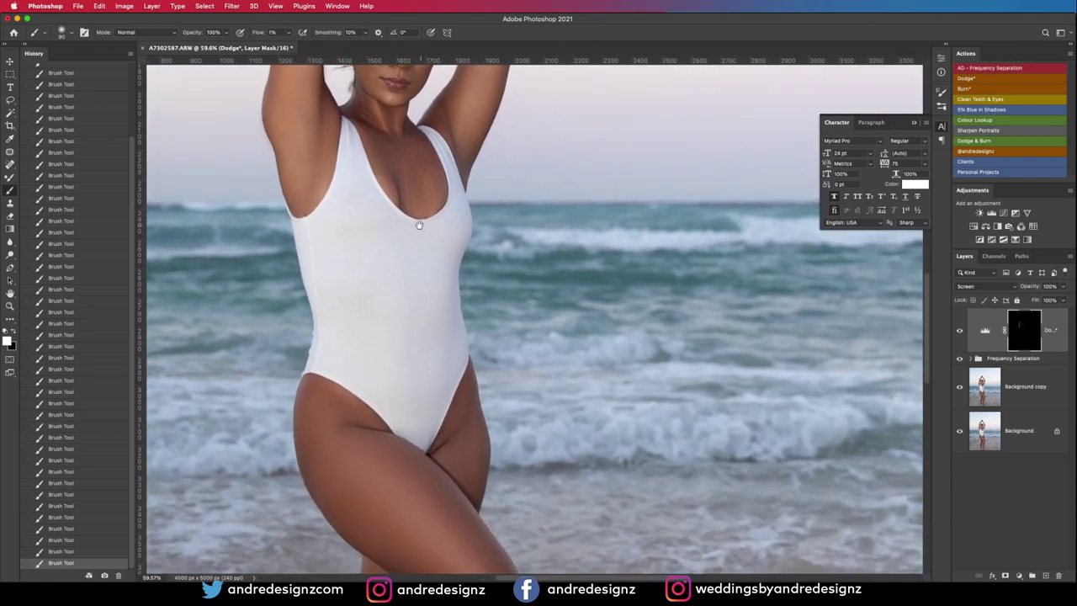
pyautogui.scroll(-2, 423, 250)
pyautogui.scroll(5, 413, 225)
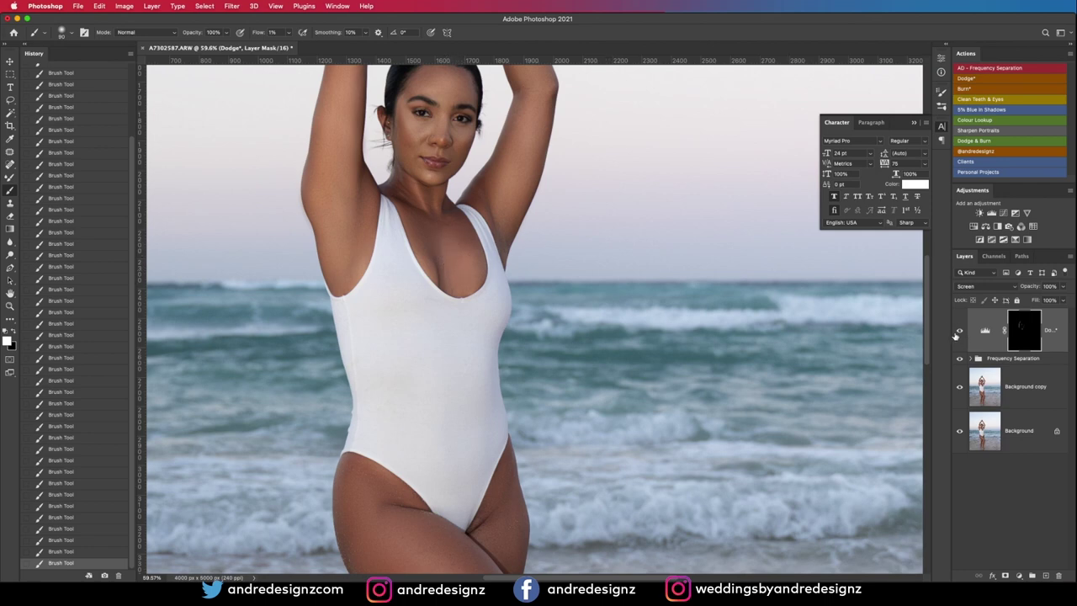
pyautogui.click(959, 330)
pyautogui.click(960, 332)
pyautogui.click(959, 332)
pyautogui.click(958, 332)
# Dodge the upper arm on the photo's right side, and brighten the hip and upper front thigh below the swimsuit
pyautogui.moveTo(525, 175); pyautogui.dragTo(539, 108)
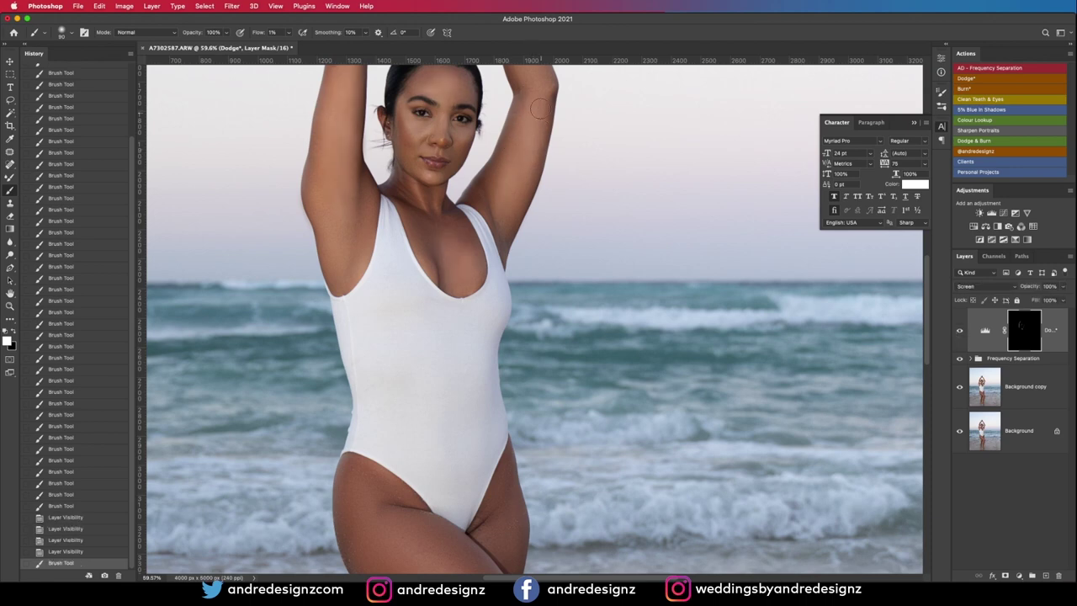
pyautogui.moveTo(508, 164)
pyautogui.mouseDown()
pyautogui.moveTo(506, 183)
pyautogui.moveTo(518, 141)
pyautogui.moveTo(507, 178)
pyautogui.mouseUp()
pyautogui.moveTo(444, 367); pyautogui.dragTo(465, 165)
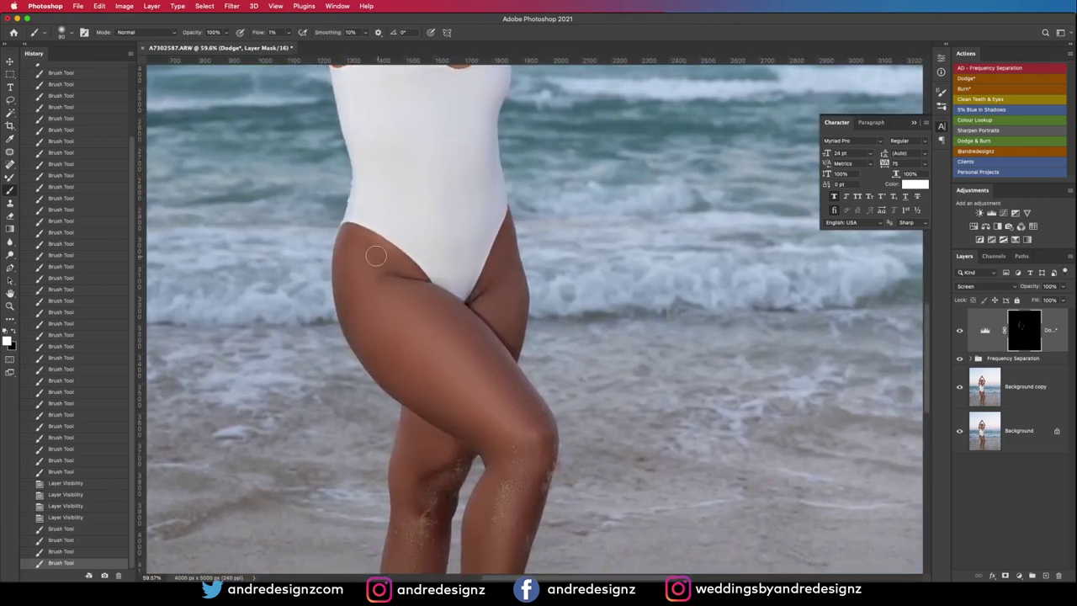
pyautogui.moveTo(376, 256)
pyautogui.mouseDown()
pyautogui.moveTo(362, 294)
pyautogui.moveTo(375, 300)
pyautogui.moveTo(367, 274)
pyautogui.moveTo(373, 301)
pyautogui.mouseUp()
pyautogui.moveTo(367, 275); pyautogui.dragTo(375, 296)
pyautogui.click(380, 304)
pyautogui.click(389, 314)
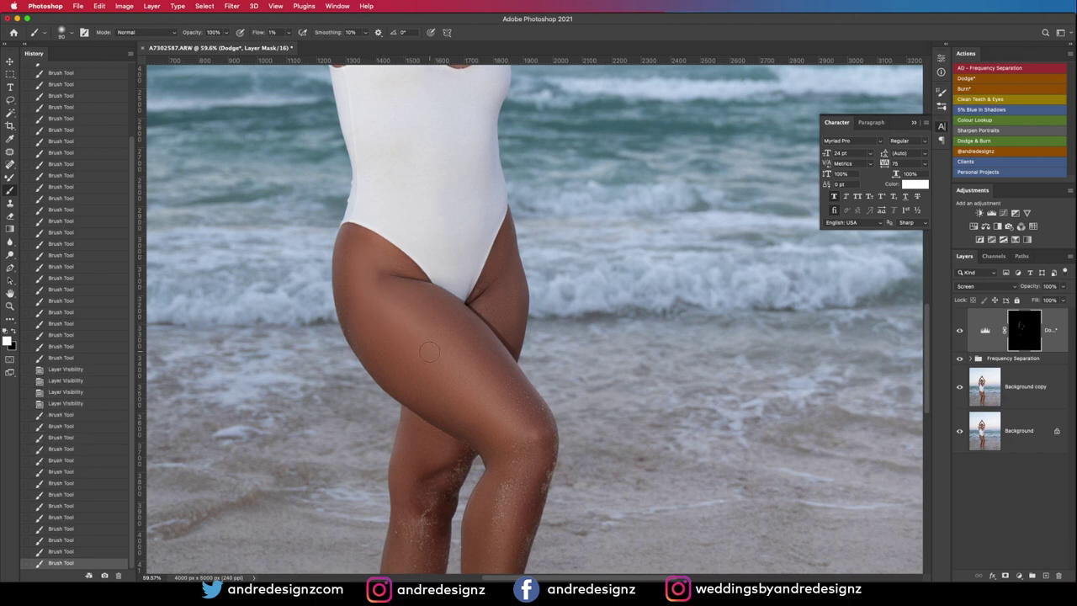
# Enlarge the brush and dodge the hip and upper front thigh just below the swimsuit's leg opening
pyautogui.click(399, 326)
pyautogui.press(']')
pyautogui.press(']')
pyautogui.moveTo(376, 307); pyautogui.dragTo(368, 277)
pyautogui.moveTo(369, 277)
pyautogui.mouseDown()
pyautogui.moveTo(378, 304)
pyautogui.moveTo(371, 275)
pyautogui.mouseUp()
pyautogui.press(']')
pyautogui.click(396, 291)
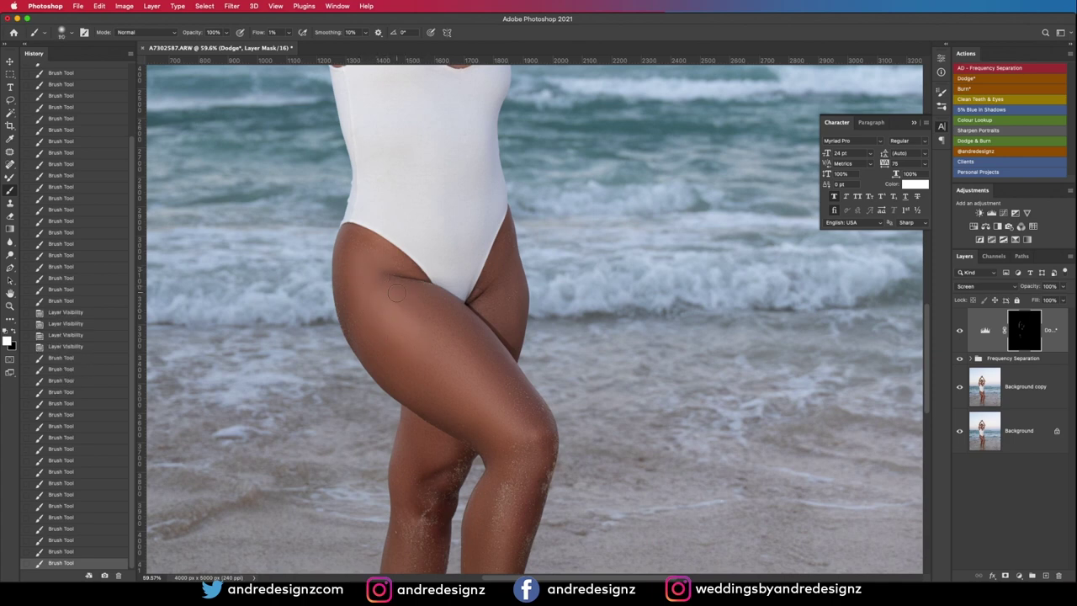
# Extend the dodge highlight along the middle of the front thigh from the hip crease towards the knee
pyautogui.click(383, 276)
pyautogui.click(420, 322)
pyautogui.click(454, 360)
pyautogui.click(484, 391)
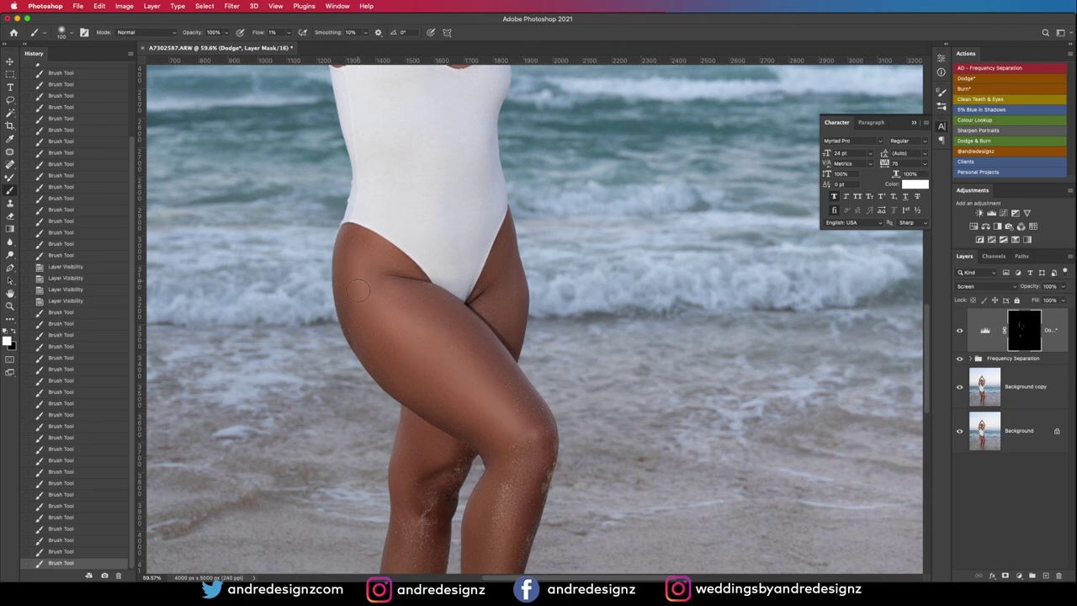
pyautogui.click(362, 254)
pyautogui.moveTo(435, 344); pyautogui.dragTo(459, 368)
# Dodge the rear leg's shin and knee, and brighten its outer upper thigh on the photo's right side
pyautogui.moveTo(504, 445)
pyautogui.mouseDown()
pyautogui.moveTo(405, 284)
pyautogui.moveTo(408, 394)
pyautogui.moveTo(391, 439)
pyautogui.moveTo(392, 514)
pyautogui.mouseUp()
pyautogui.moveTo(317, 393); pyautogui.dragTo(312, 452)
pyautogui.moveTo(317, 407); pyautogui.dragTo(318, 470)
pyautogui.moveTo(316, 280); pyautogui.dragTo(346, 317)
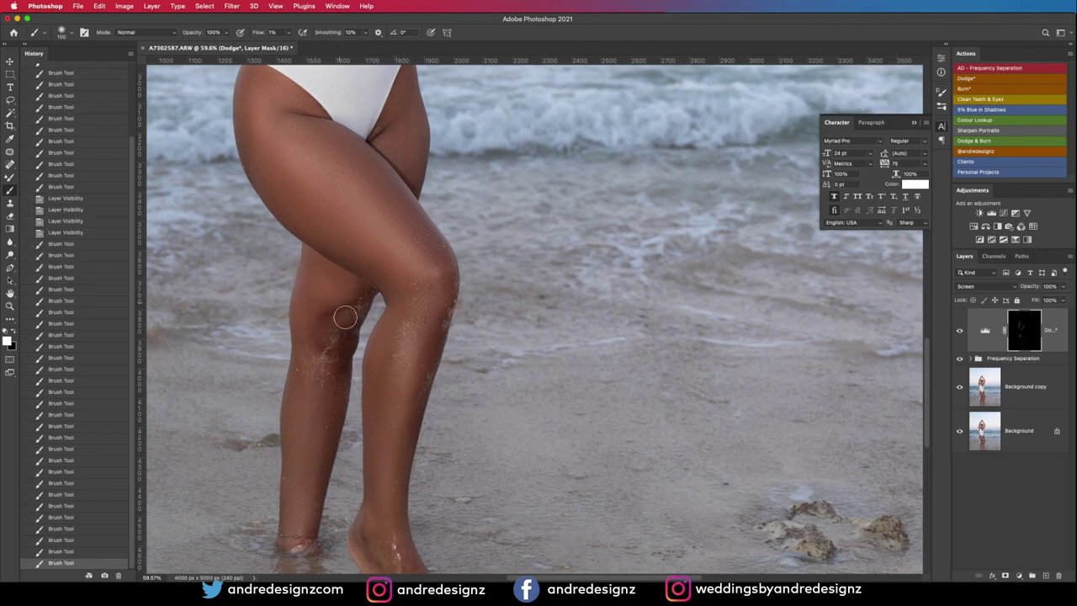
pyautogui.moveTo(420, 129)
pyautogui.mouseDown()
pyautogui.moveTo(407, 119)
pyautogui.moveTo(410, 141)
pyautogui.mouseUp()
pyautogui.moveTo(409, 142)
pyautogui.mouseDown()
pyautogui.moveTo(397, 143)
pyautogui.moveTo(416, 149)
pyautogui.moveTo(410, 125)
pyautogui.mouseUp()
# Review the dodged highlights across the full figure, from the face and arms down to the legs
pyautogui.scroll(5, 439, 192)
pyautogui.scroll(-10, 442, 189)
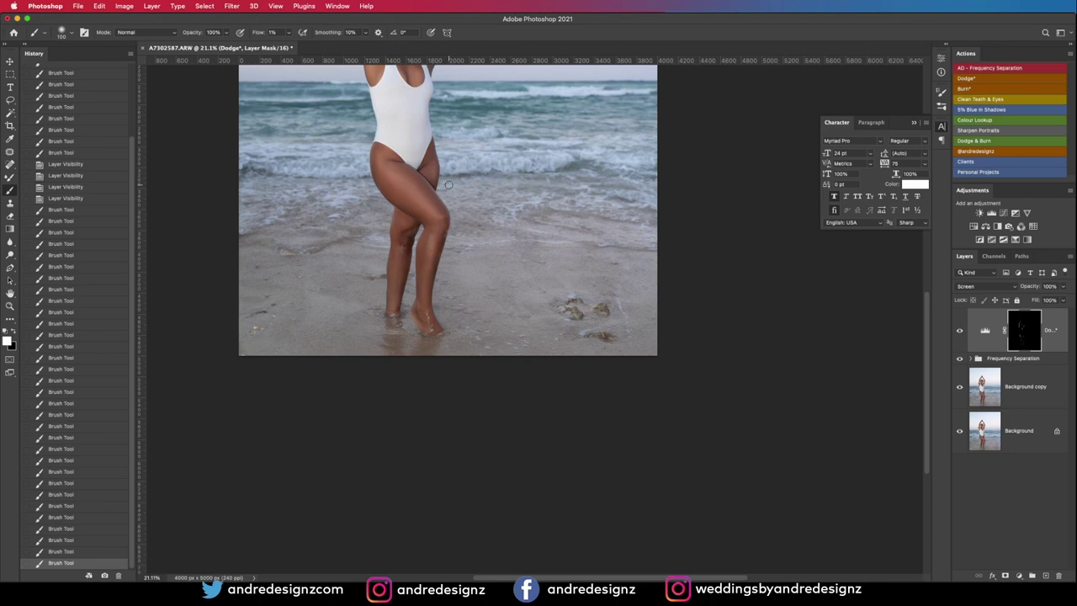
pyautogui.press('super+0')
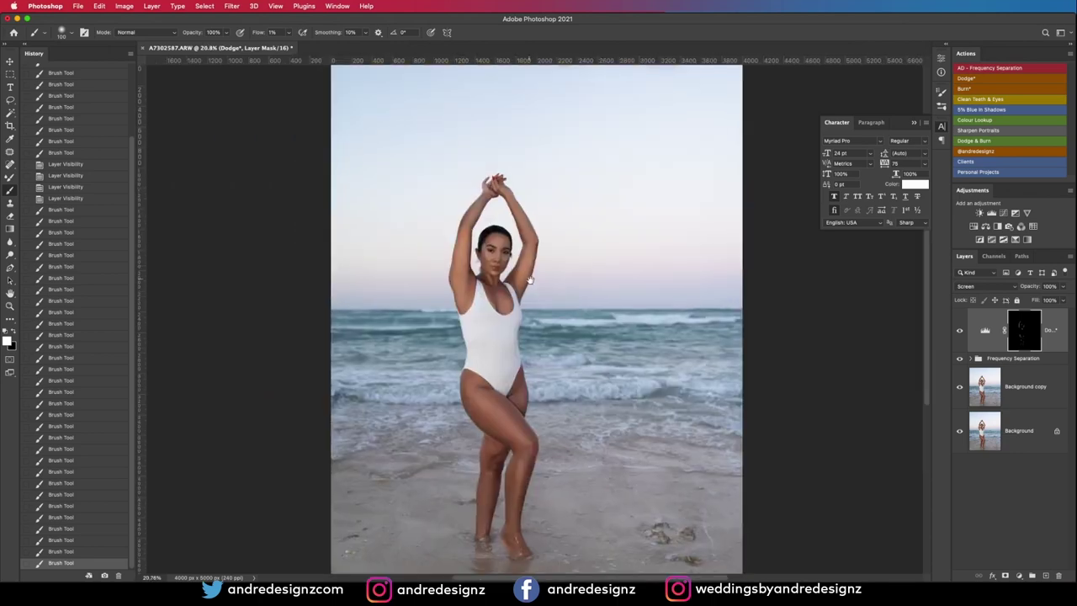
pyautogui.moveTo(530, 280); pyautogui.dragTo(507, 207)
pyautogui.scroll(-2, 504, 253)
pyautogui.scroll(8, 502, 264)
pyautogui.moveTo(525, 290); pyautogui.dragTo(459, 113)
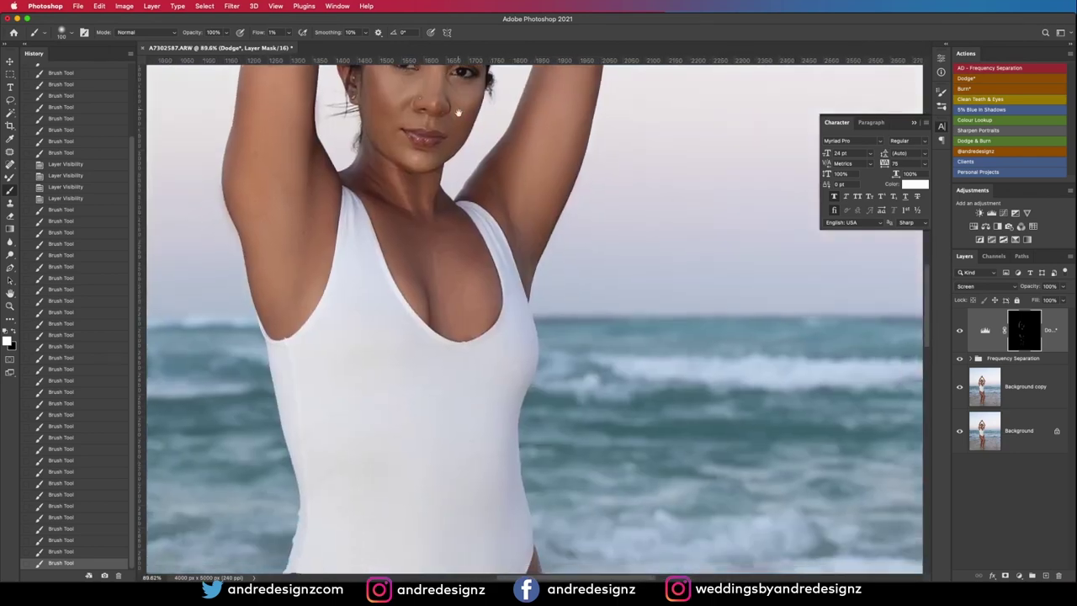
pyautogui.scroll(-3, 498, 173)
pyautogui.scroll(-5, 508, 175)
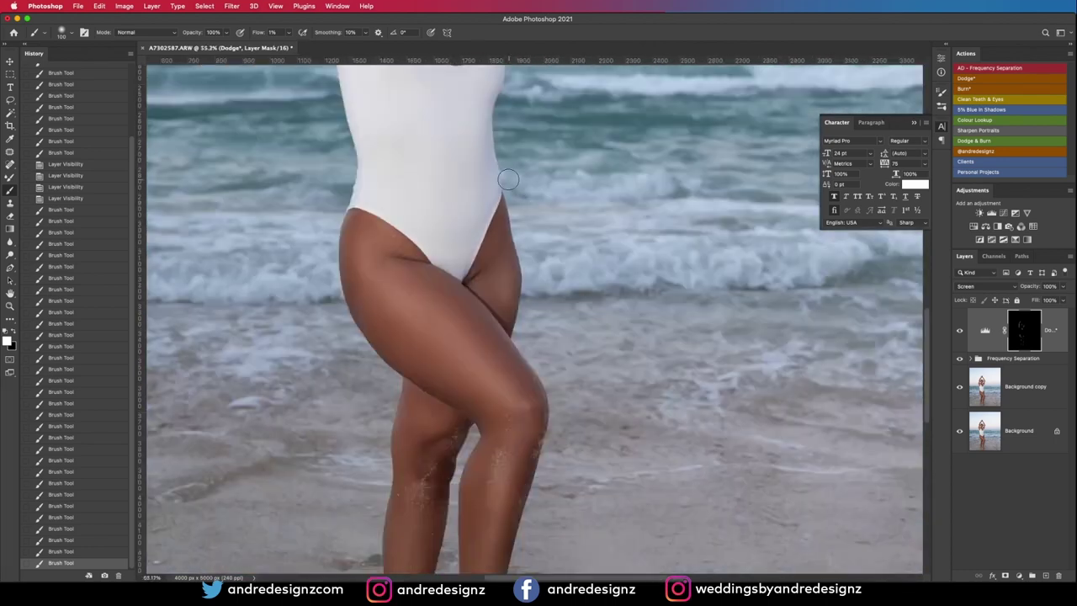
# Strengthen the dodge highlights on the hip, front thigh and knee, and brighten the rear upper thigh on the photo's right side
pyautogui.scroll(-2, 508, 179)
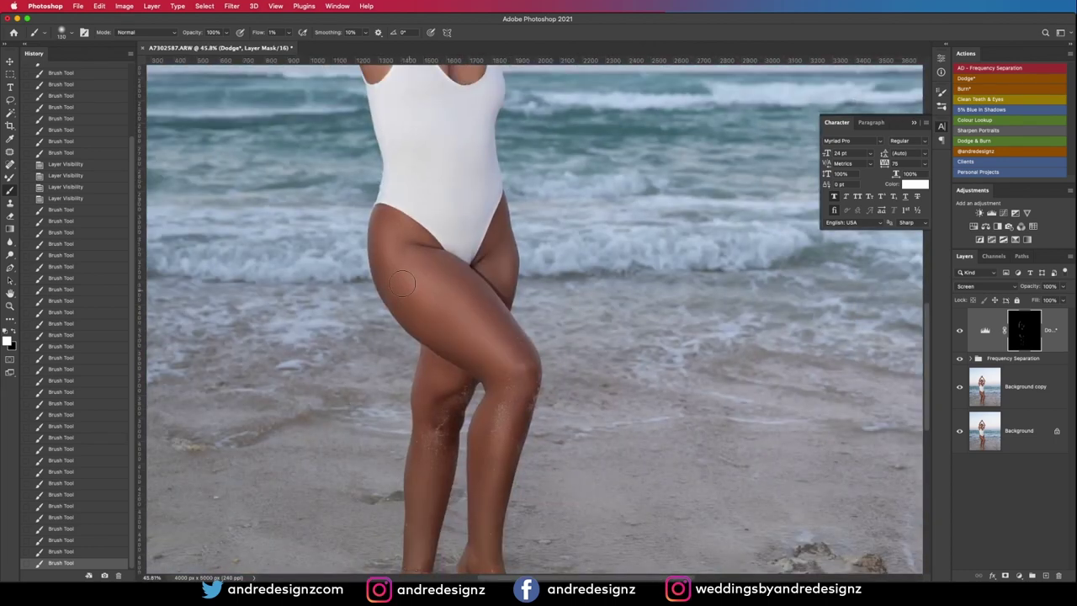
pyautogui.moveTo(386, 242); pyautogui.dragTo(394, 252)
pyautogui.moveTo(425, 296); pyautogui.dragTo(481, 349)
pyautogui.moveTo(428, 271); pyautogui.dragTo(488, 319)
pyautogui.moveTo(516, 360); pyautogui.dragTo(520, 365)
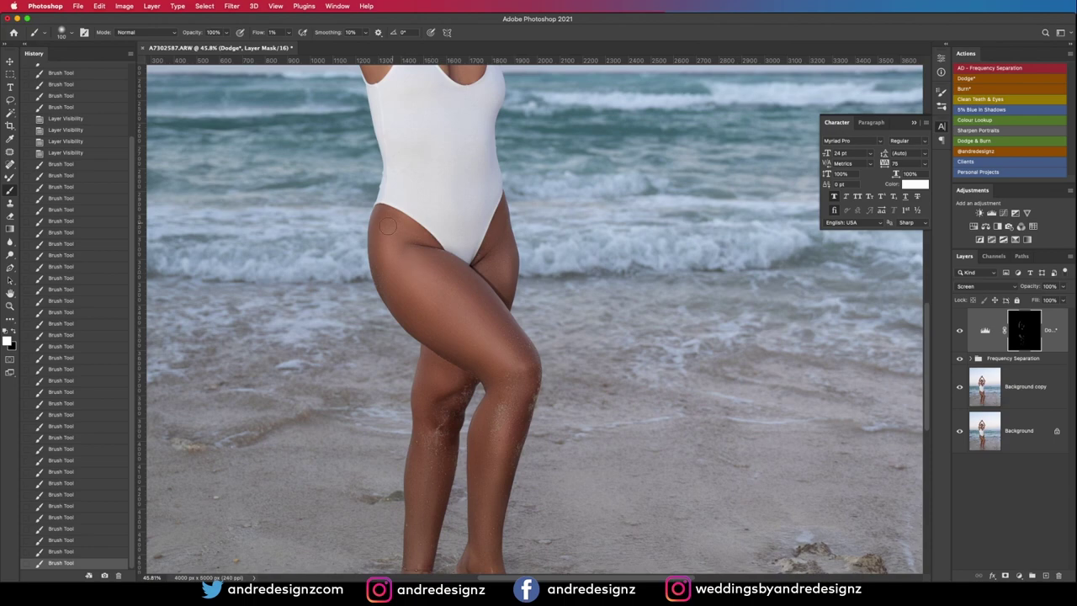
pyautogui.moveTo(389, 231); pyautogui.dragTo(471, 316)
pyautogui.moveTo(418, 268)
pyautogui.mouseDown()
pyautogui.moveTo(471, 309)
pyautogui.moveTo(448, 277)
pyautogui.moveTo(487, 327)
pyautogui.mouseUp()
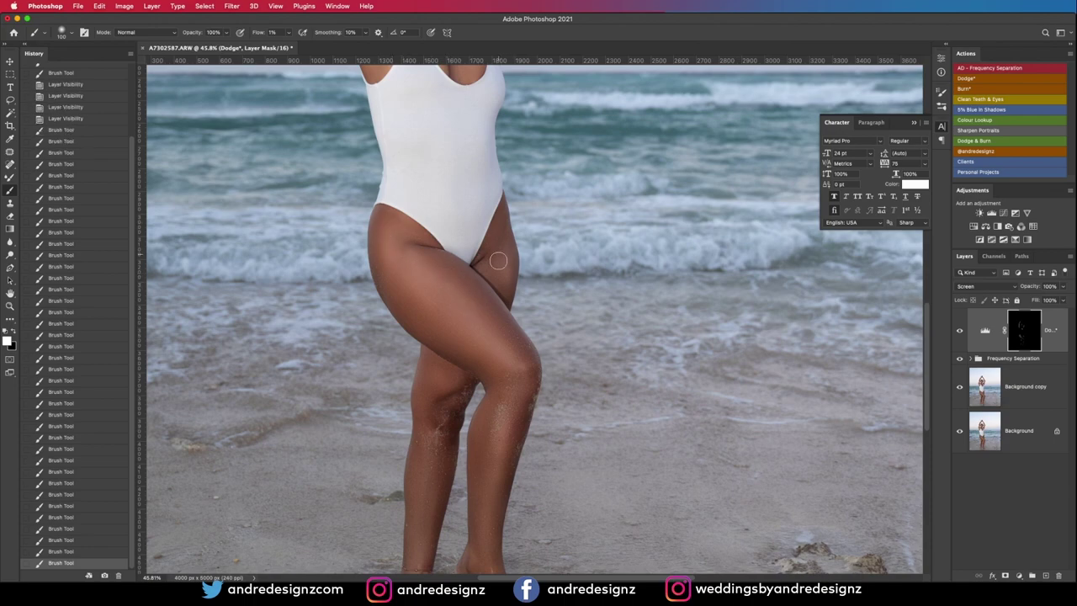
pyautogui.moveTo(501, 261); pyautogui.dragTo(512, 312)
pyautogui.scroll(-3, 516, 310)
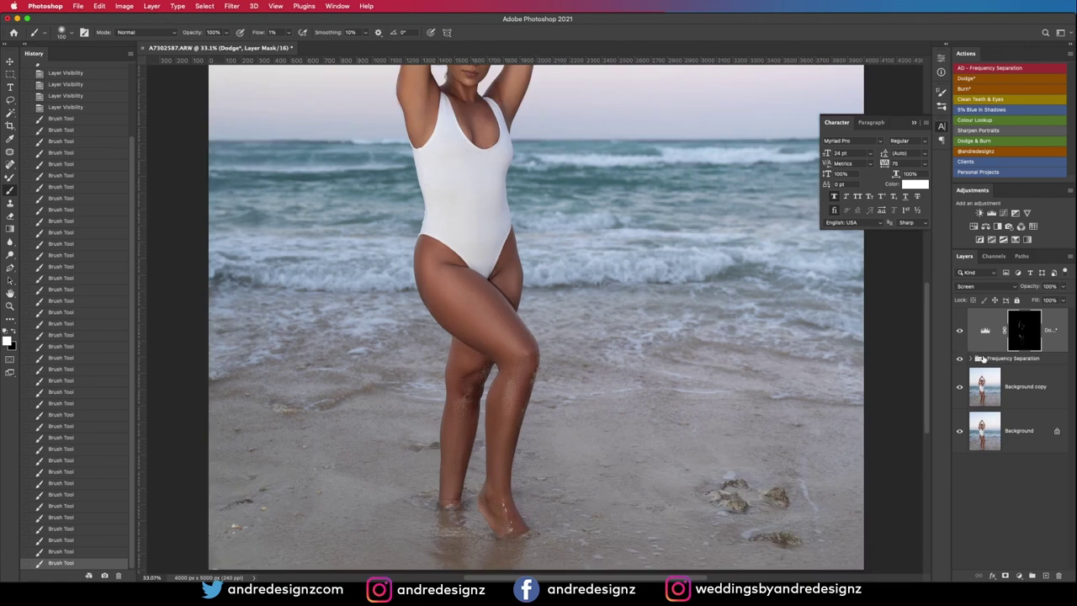
pyautogui.click(1001, 359)
pyautogui.press('Delete')
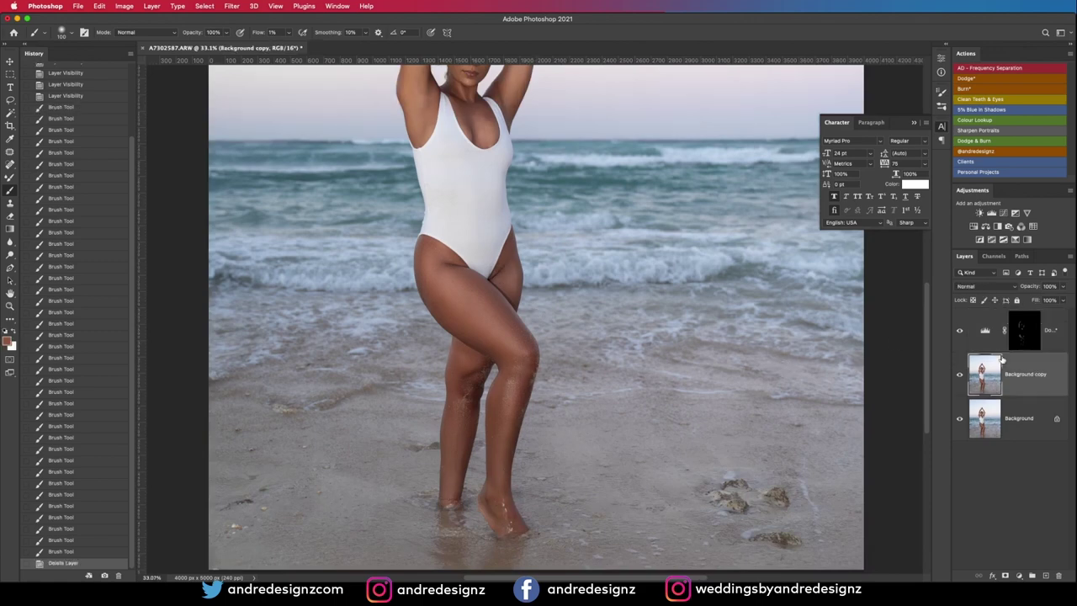
pyautogui.click(1047, 328)
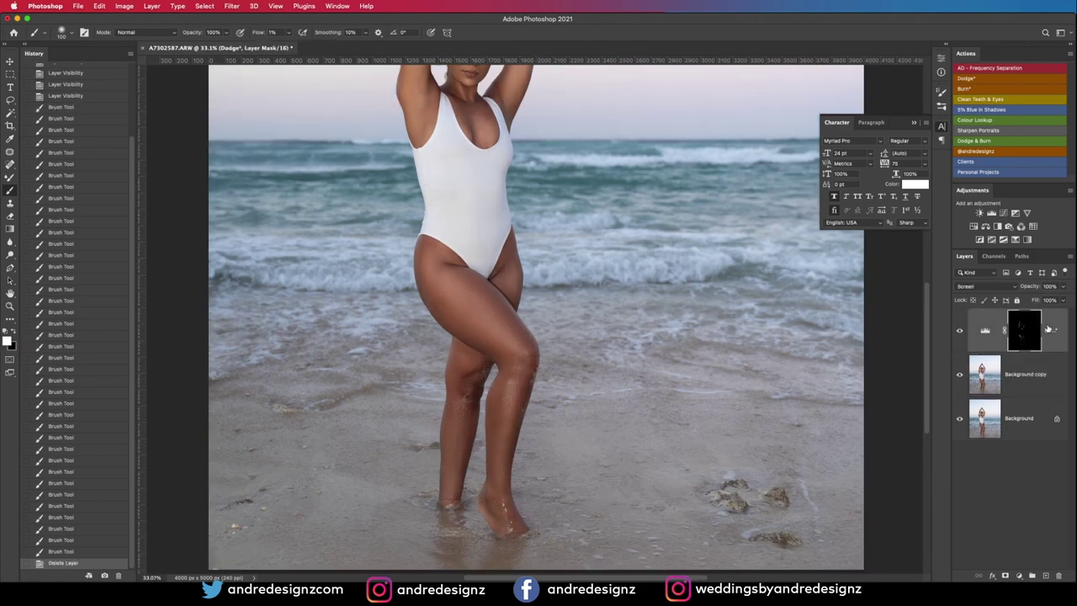
pyautogui.press('super+z')
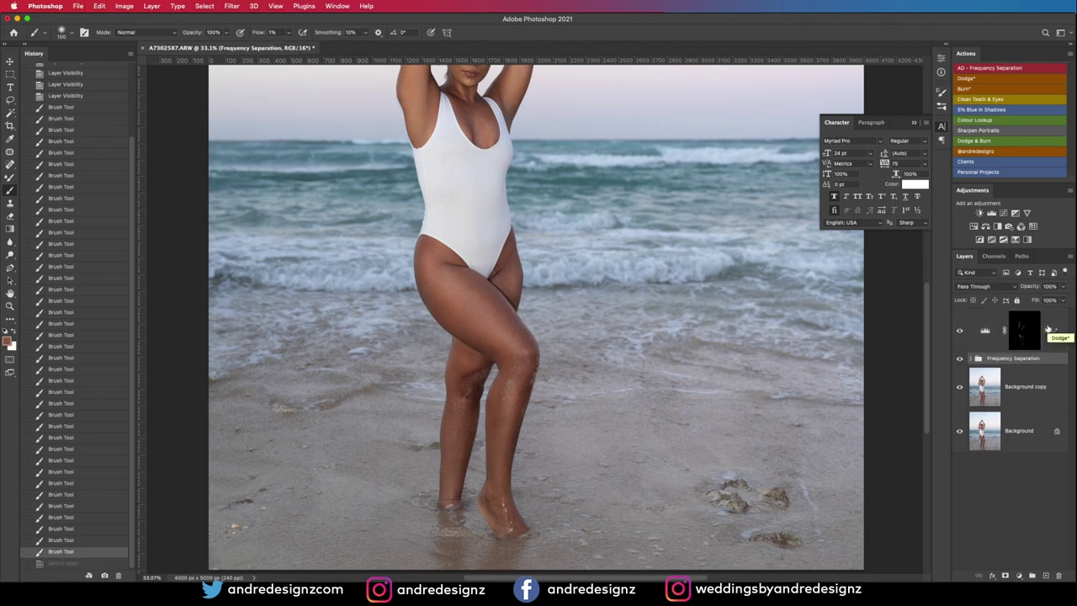
# Stamp all visible layers into a merged layer above Dodge*, and delete the old Frequency Separation group
pyautogui.click(1057, 329)
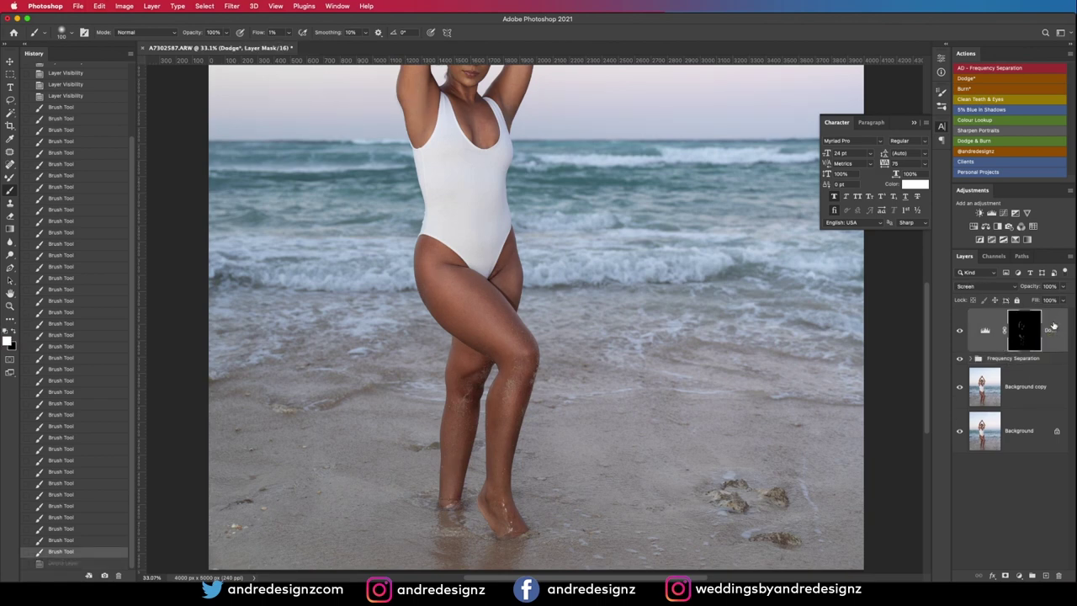
pyautogui.press('super+alt+shift+e')
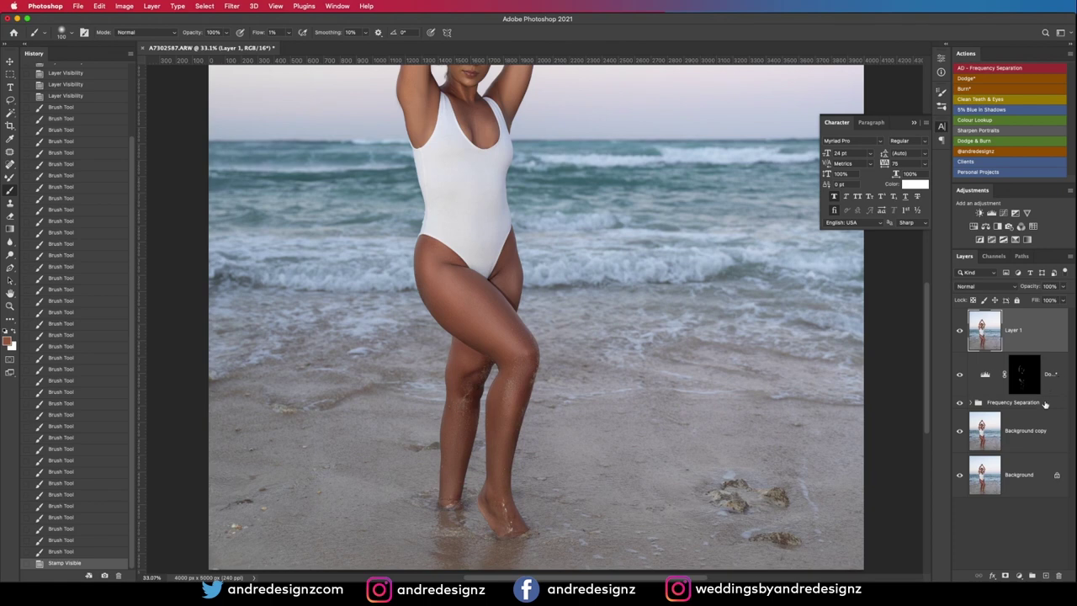
pyautogui.click(1044, 403)
pyautogui.press('BackSpace')
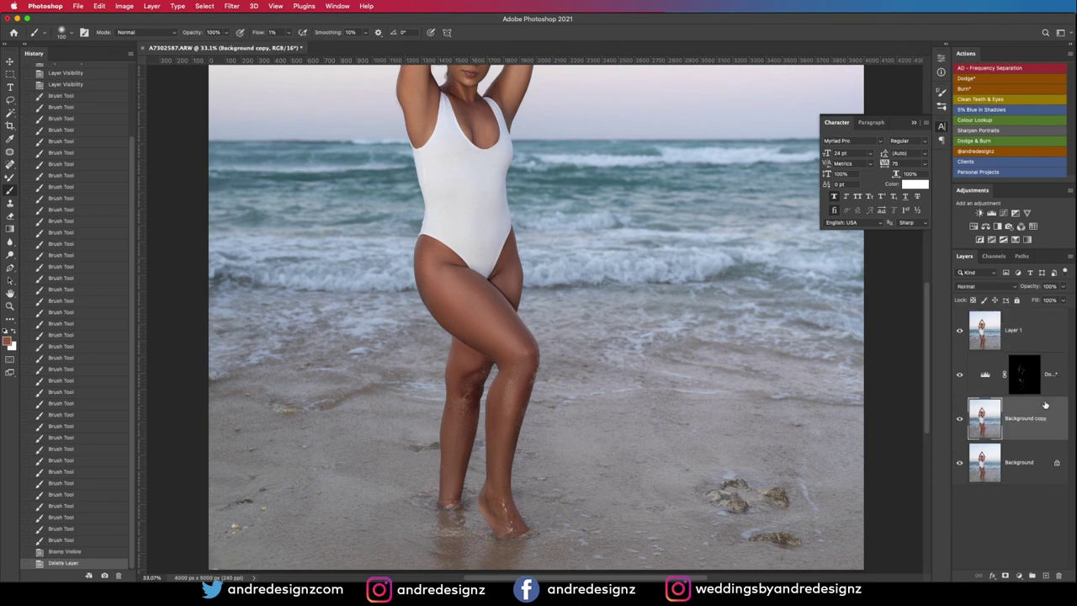
# Build a new frequency separation from the merged layer with a 6.4-pixel Gaussian Blur, and choose the Mixer Brush on the Low* layer
pyautogui.click(1031, 342)
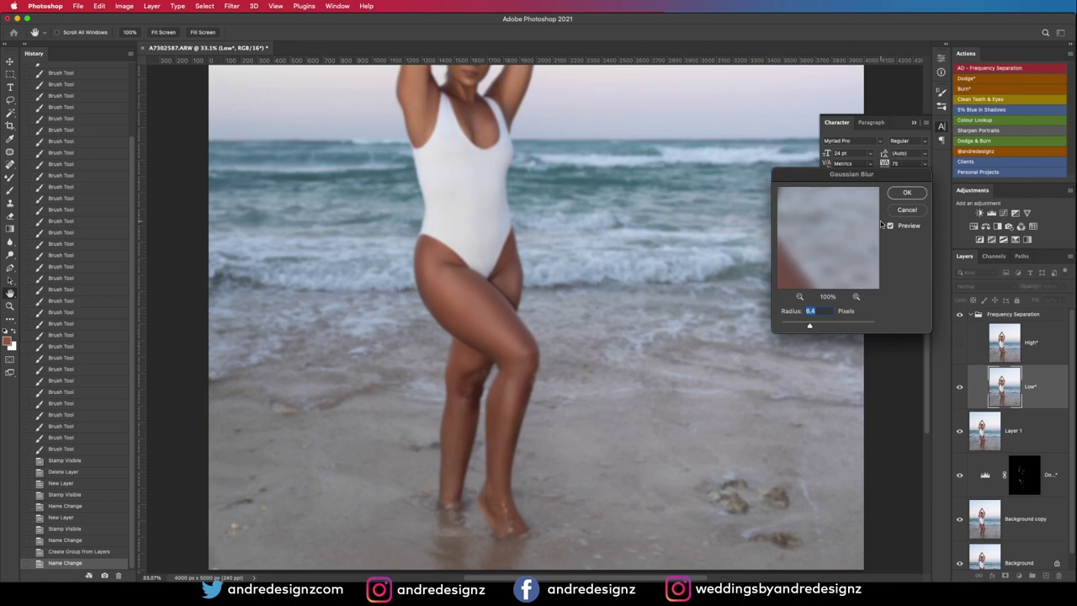
pyautogui.click(907, 193)
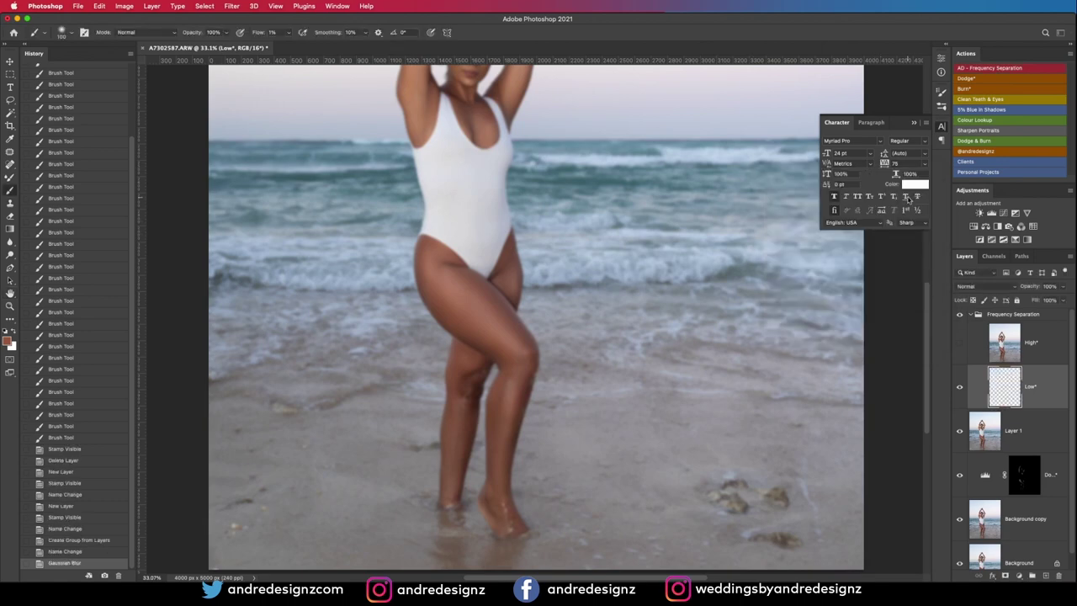
pyautogui.click(1038, 429)
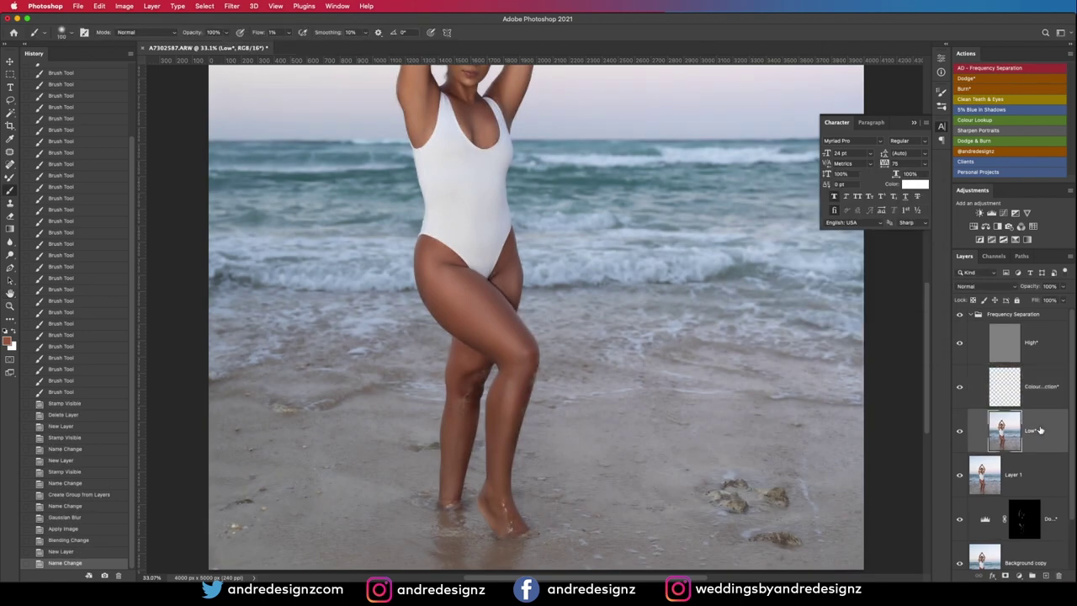
pyautogui.hotkey('shift', 'b')
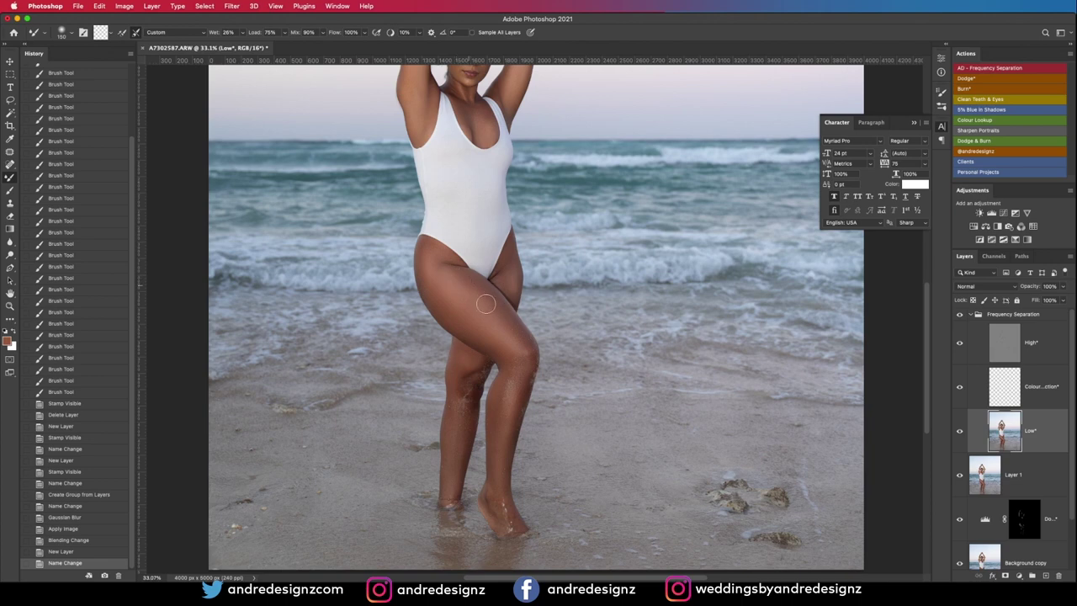
pyautogui.moveTo(478, 300)
pyautogui.mouseDown()
pyautogui.moveTo(451, 255)
pyautogui.moveTo(435, 253)
pyautogui.moveTo(449, 299)
pyautogui.mouseUp()
pyautogui.moveTo(509, 336); pyautogui.dragTo(516, 346)
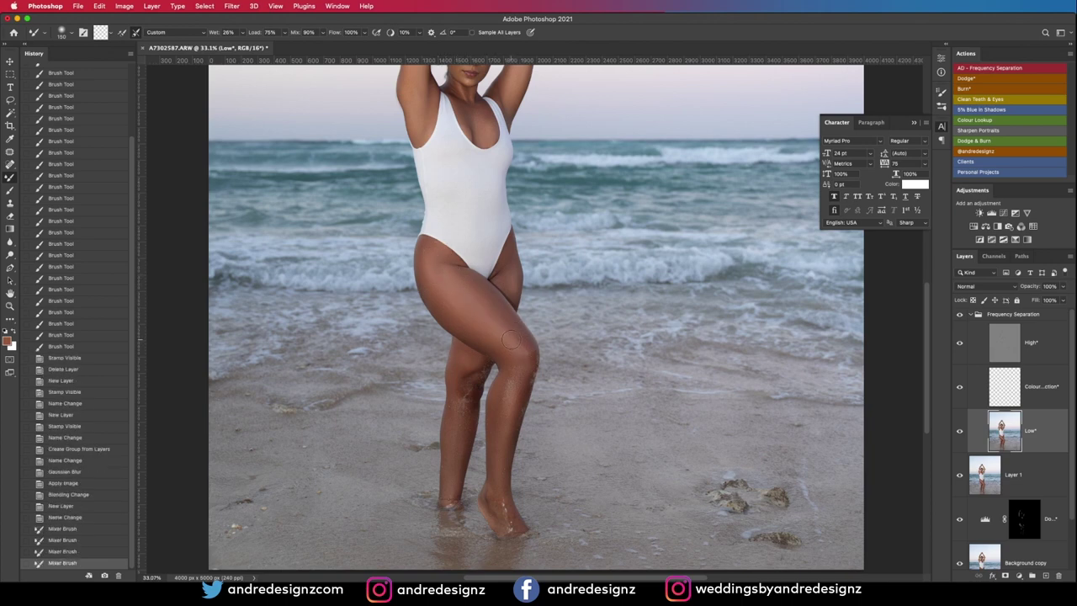
pyautogui.press('super+z')
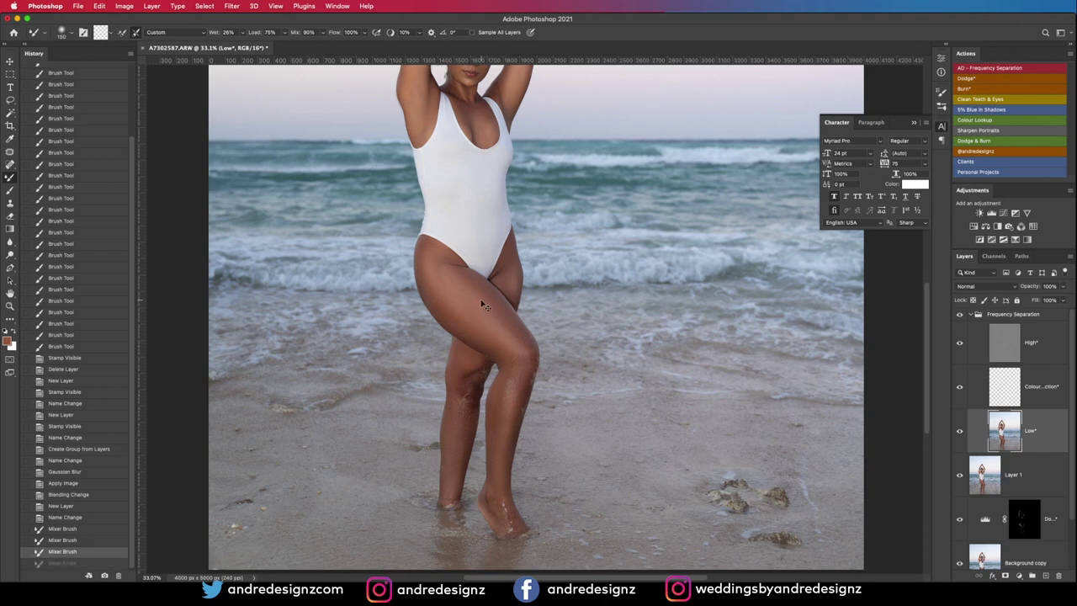
pyautogui.press('super+z')
pyautogui.press('super+z')
pyautogui.press('super+z')
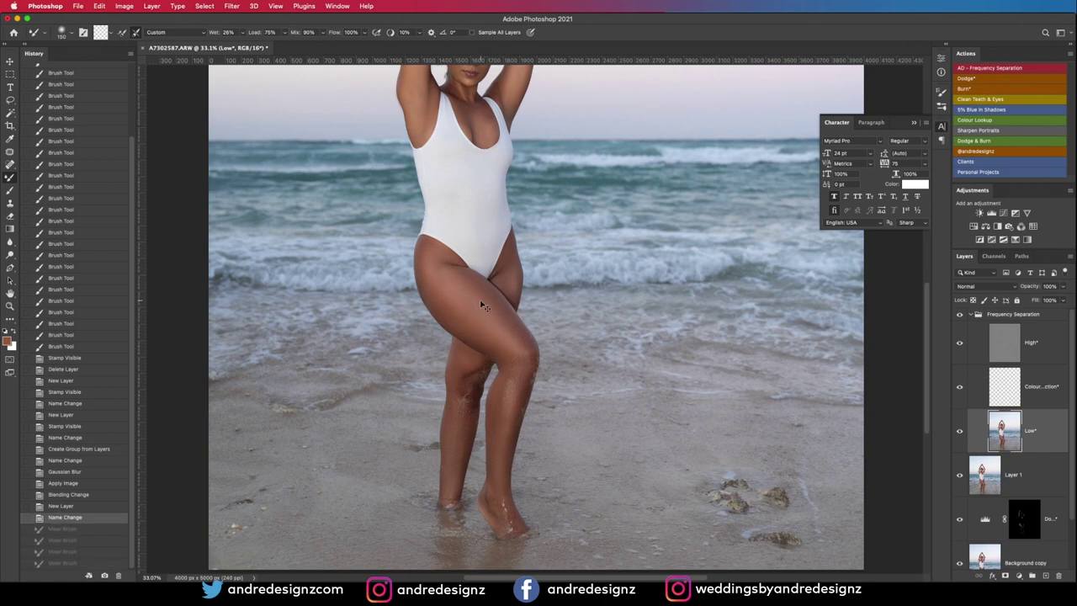
# Blend the skin tones of the front thigh from knee to hip with Mixer Brush strokes on the Low* layer
pyautogui.moveTo(521, 336); pyautogui.dragTo(517, 343)
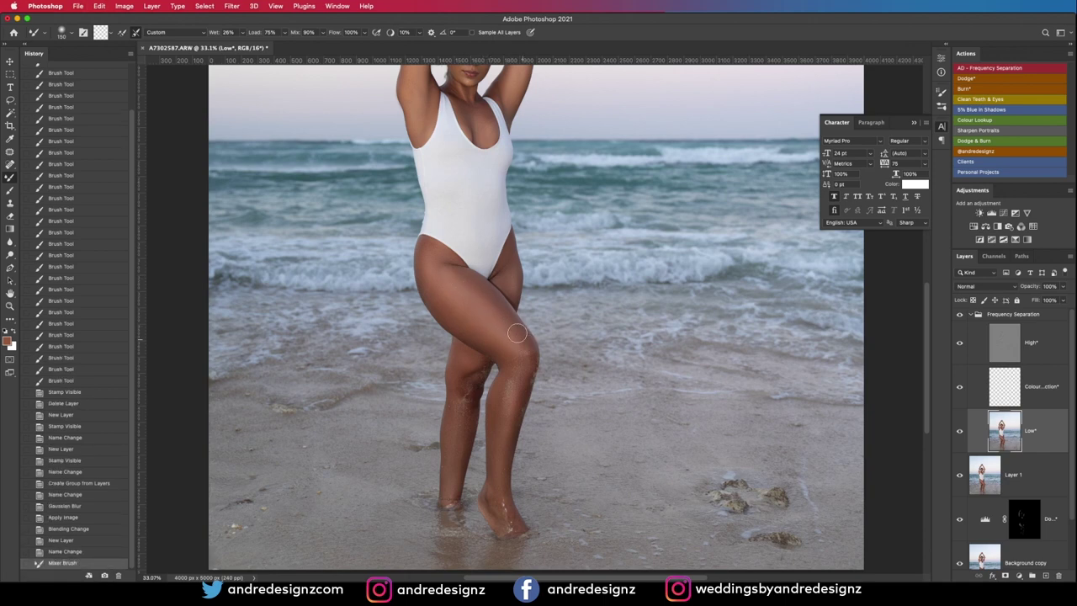
pyautogui.moveTo(458, 314)
pyautogui.mouseDown()
pyautogui.moveTo(434, 289)
pyautogui.moveTo(446, 276)
pyautogui.moveTo(434, 258)
pyautogui.mouseUp()
pyautogui.moveTo(452, 305)
pyautogui.mouseDown()
pyautogui.moveTo(513, 389)
pyautogui.moveTo(501, 430)
pyautogui.moveTo(509, 415)
pyautogui.moveTo(475, 364)
pyautogui.mouseUp()
pyautogui.moveTo(489, 282); pyautogui.dragTo(480, 286)
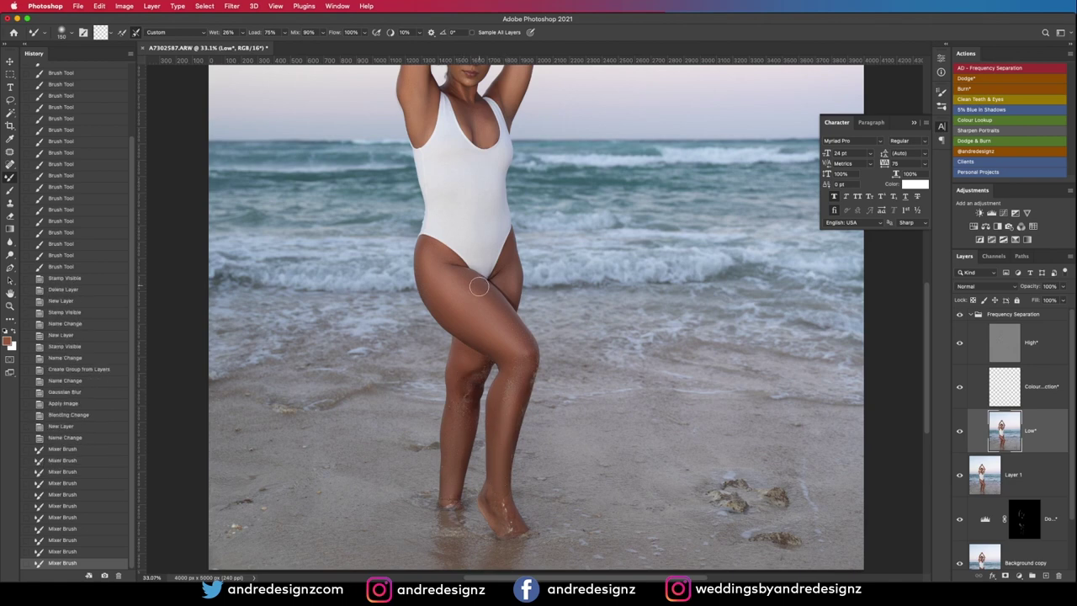
# Smooth the hip and upper thigh edge with the Mixer Brush, and blend the skin tones along both raised arms
pyautogui.moveTo(474, 214); pyautogui.dragTo(490, 405)
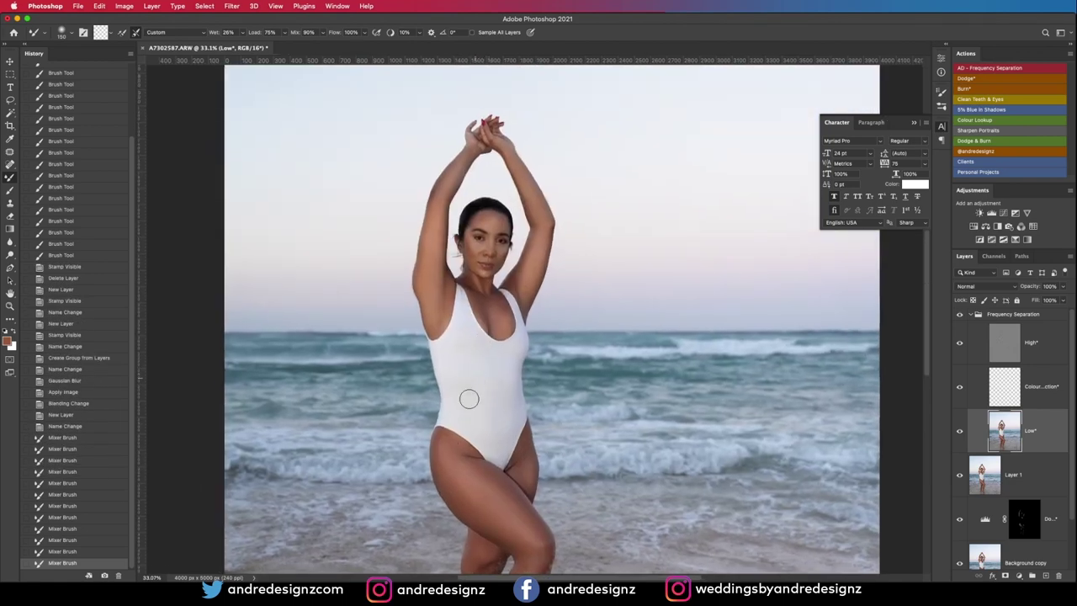
pyautogui.moveTo(445, 444); pyautogui.dragTo(465, 491)
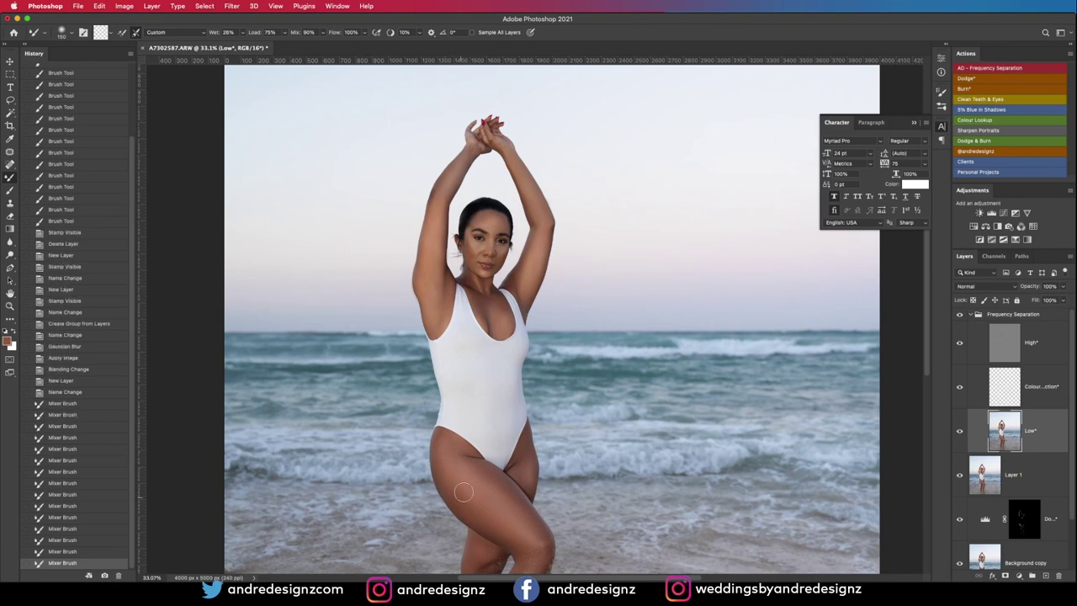
pyautogui.moveTo(453, 434); pyautogui.dragTo(447, 439)
pyautogui.moveTo(447, 439); pyautogui.dragTo(440, 430)
pyautogui.moveTo(537, 234); pyautogui.dragTo(533, 279)
pyautogui.moveTo(433, 245)
pyautogui.mouseDown()
pyautogui.moveTo(435, 216)
pyautogui.moveTo(463, 166)
pyautogui.mouseUp()
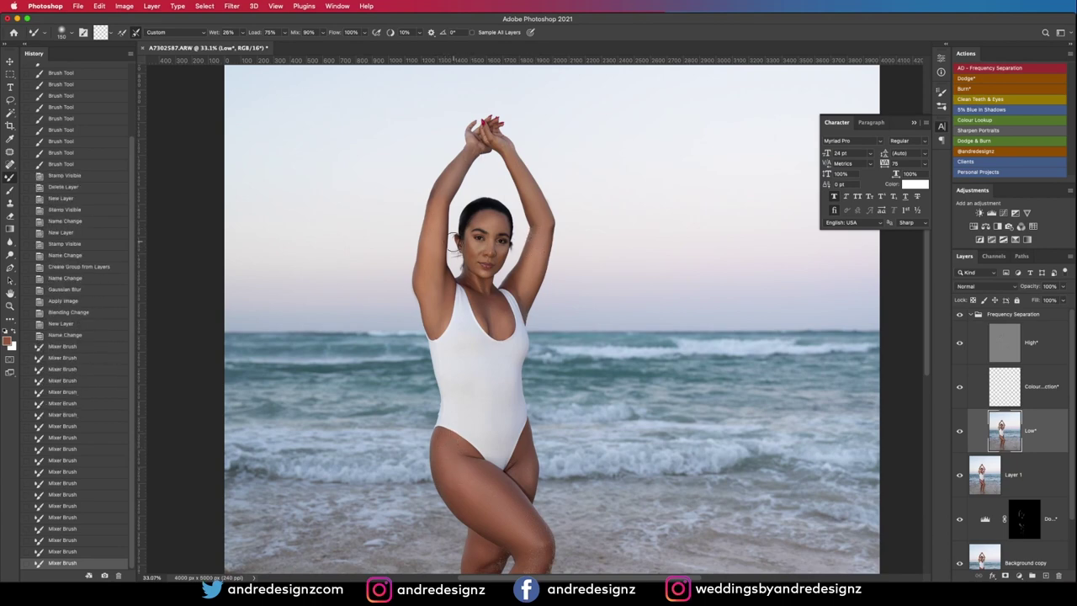
# Paint a skin tone sampled near the elbow over the forearm on the photo's left side on the Colour Correction* layer, and compare with that layer hidden
pyautogui.scroll(6, 458, 217)
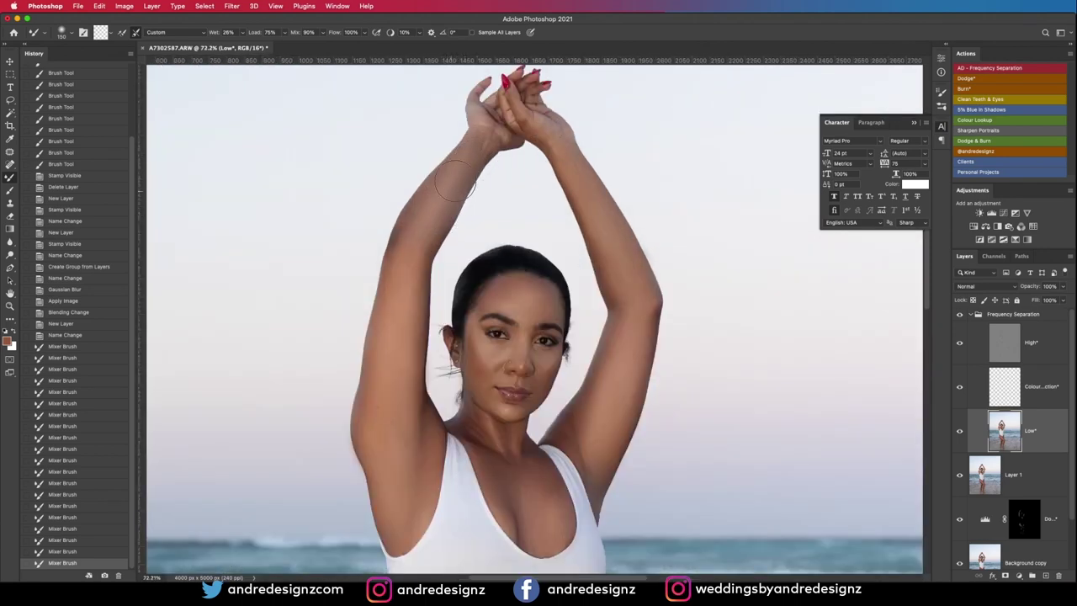
pyautogui.click(1026, 388)
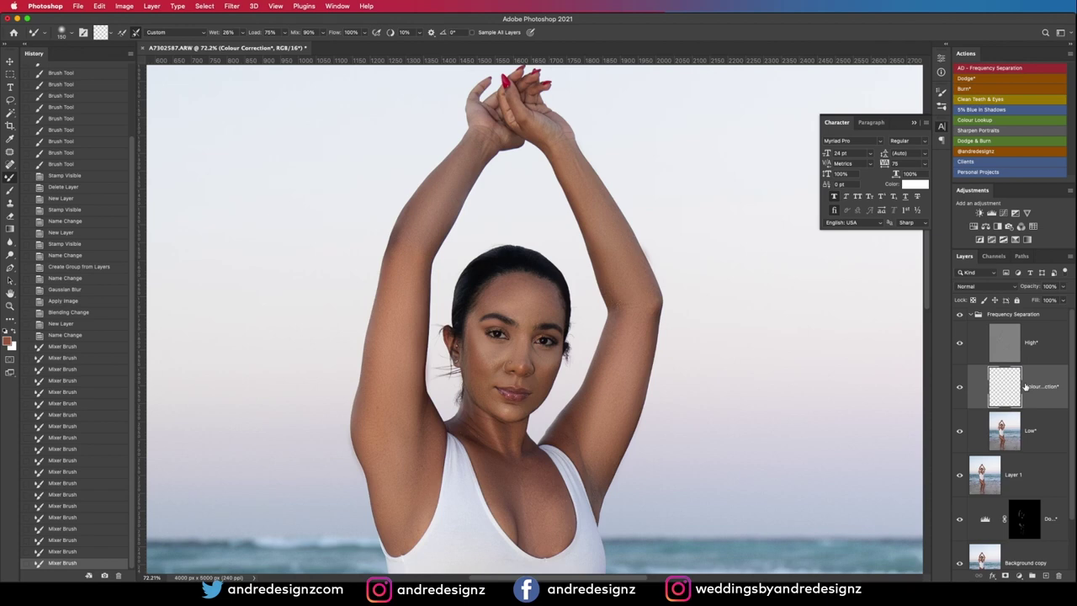
pyautogui.hotkey('shift', 'b')
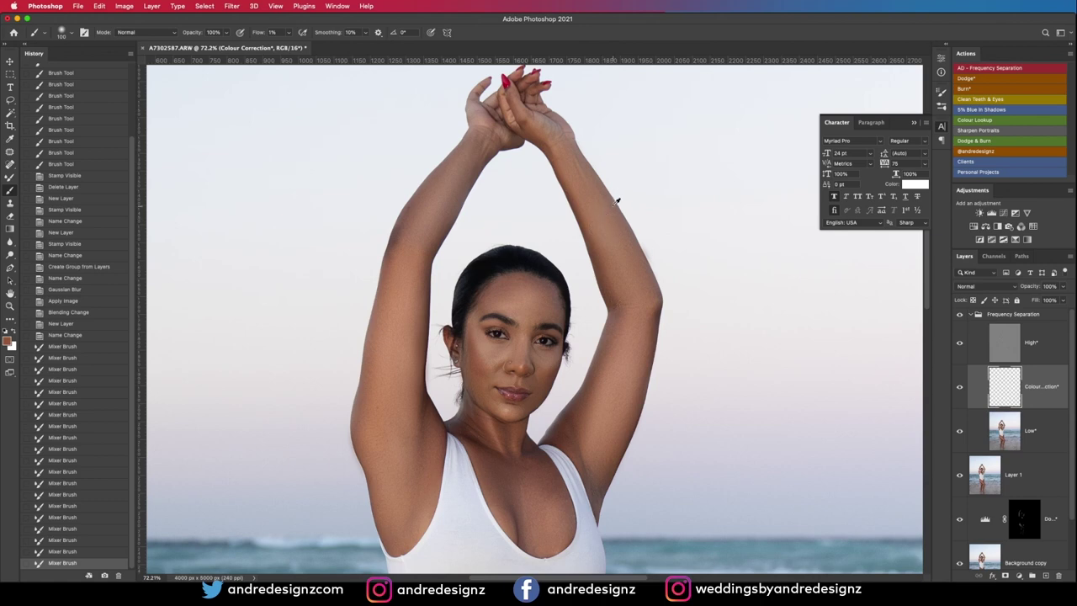
pyautogui.keyDown('alt'); pyautogui.click(396, 264); pyautogui.keyUp('alt')
pyautogui.moveTo(431, 212)
pyautogui.mouseDown()
pyautogui.moveTo(481, 141)
pyautogui.moveTo(445, 221)
pyautogui.moveTo(486, 136)
pyautogui.moveTo(423, 232)
pyautogui.mouseUp()
pyautogui.moveTo(455, 192)
pyautogui.mouseDown()
pyautogui.moveTo(439, 225)
pyautogui.moveTo(395, 254)
pyautogui.mouseUp()
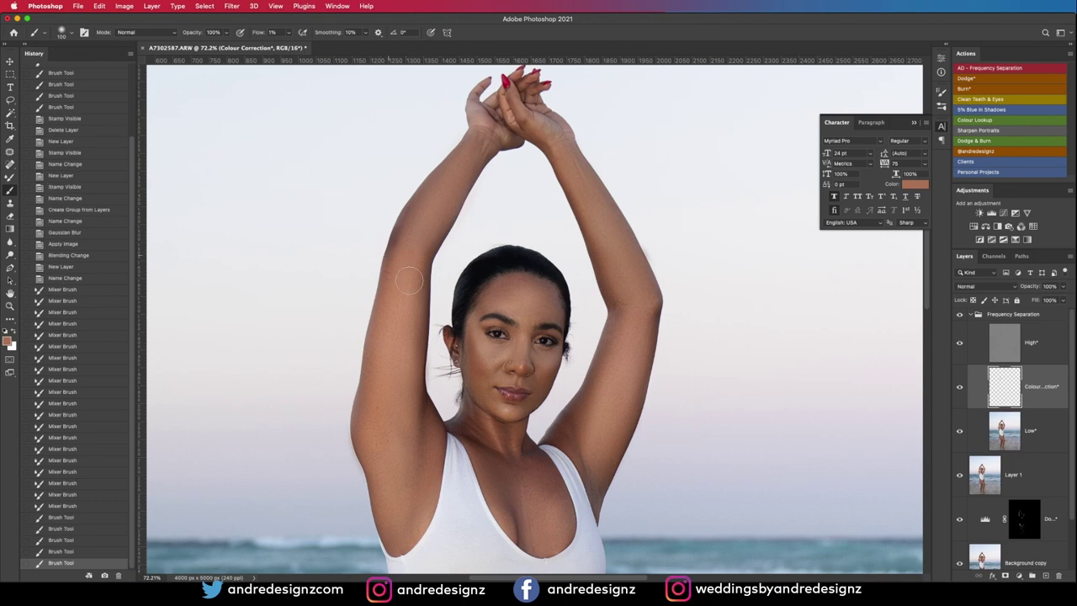
pyautogui.click(959, 387)
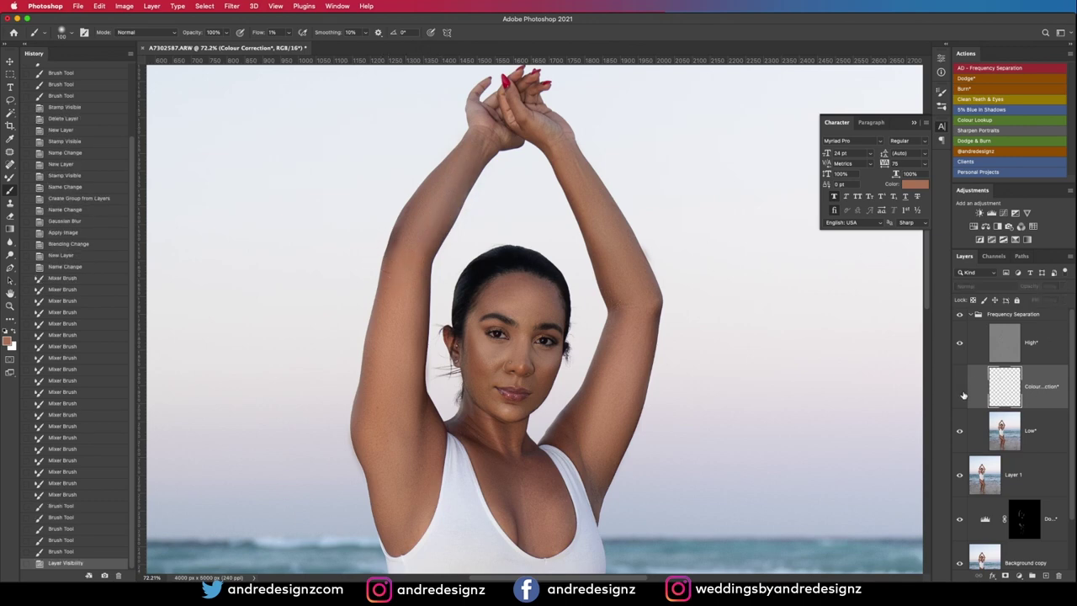
pyautogui.click(959, 387)
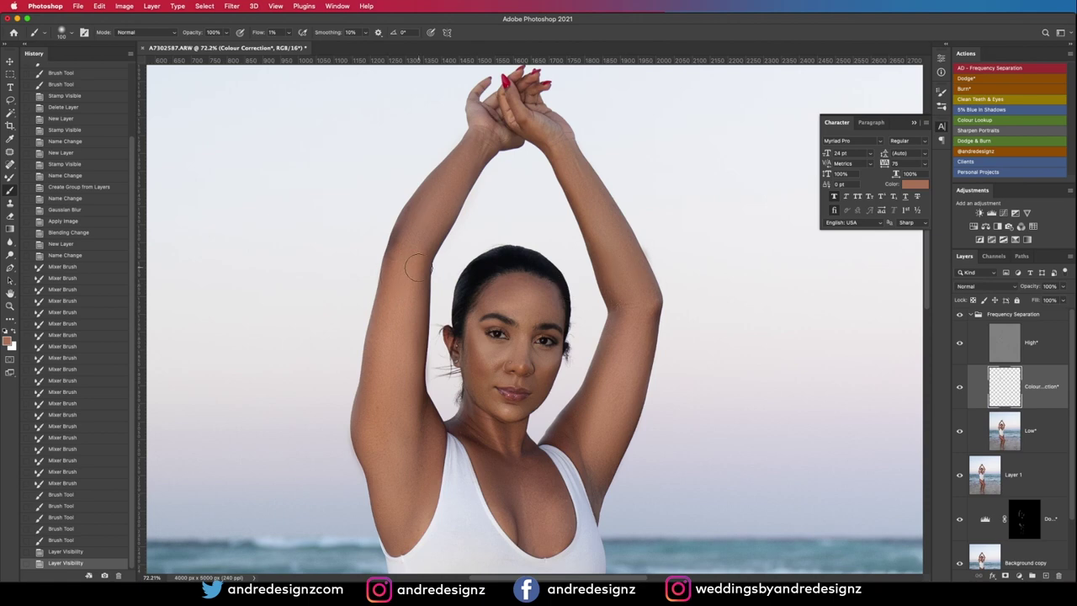
# Run the Clean Teeth & Eyes action above the collapsed Frequency Separation group and set the brush flow to 50%
pyautogui.scroll(3, 497, 313)
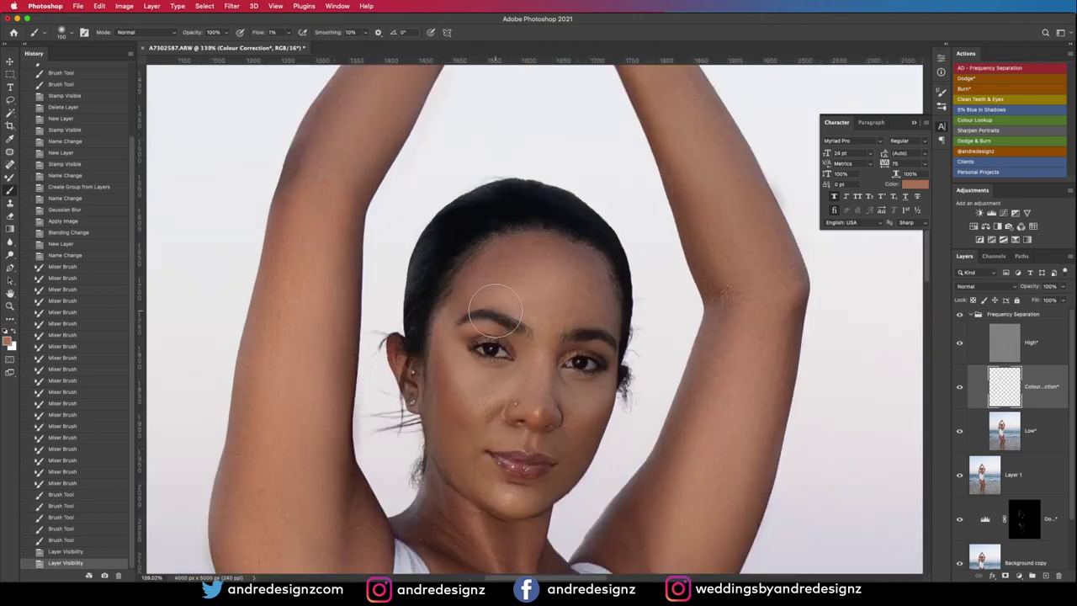
pyautogui.click(1007, 316)
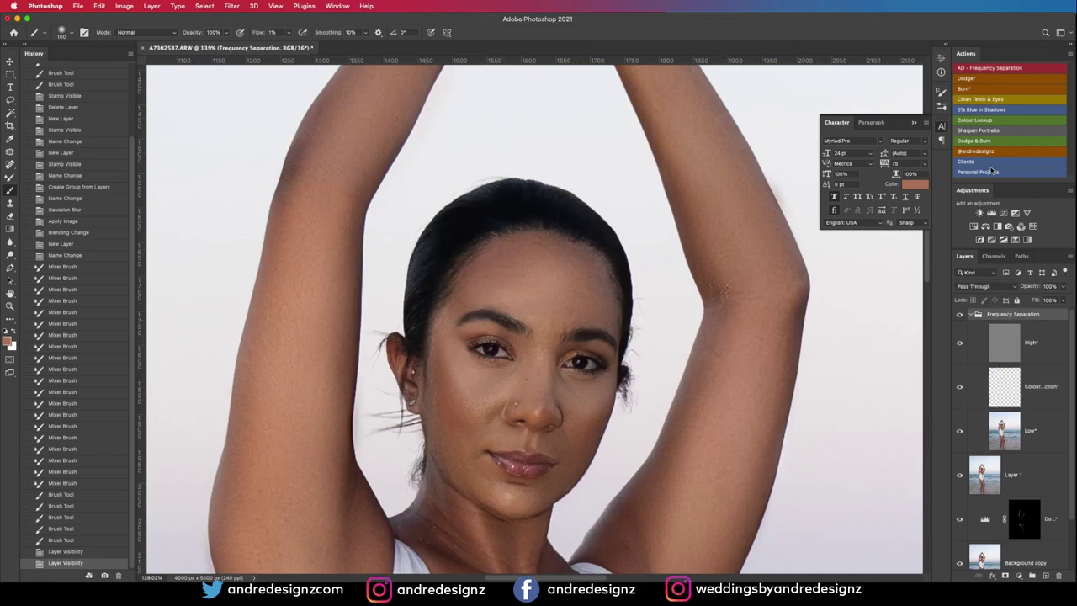
pyautogui.click(976, 314)
pyautogui.click(978, 99)
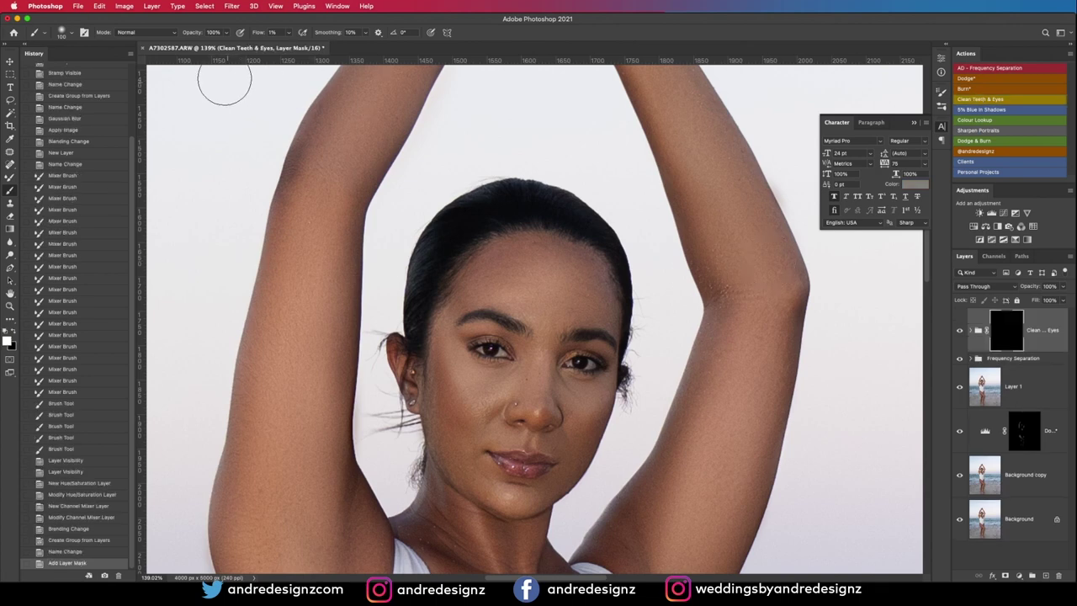
pyautogui.click(290, 35)
pyautogui.moveTo(289, 46); pyautogui.dragTo(312, 46)
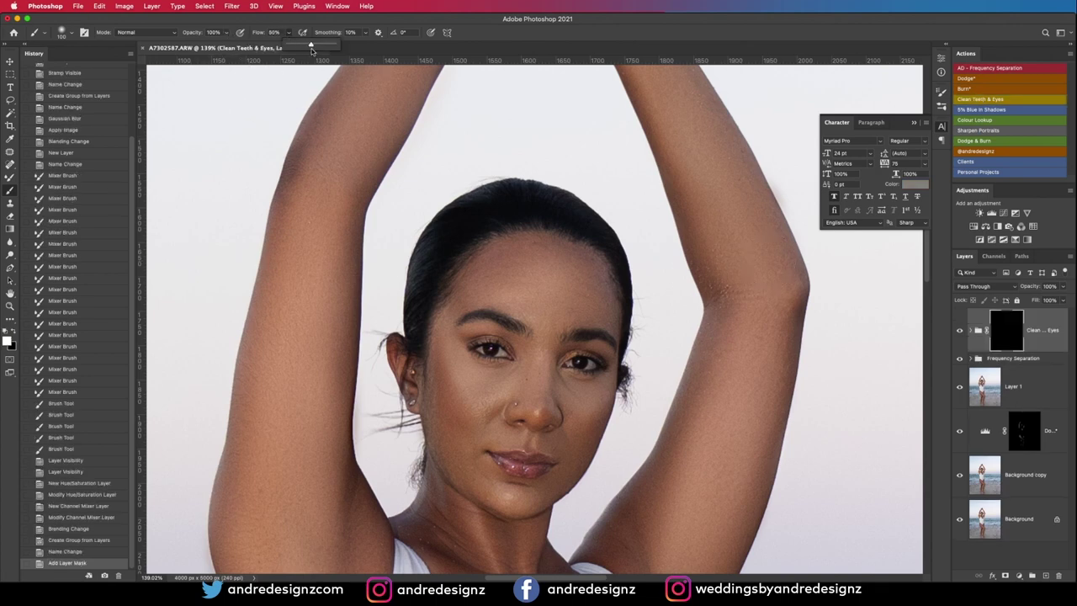
pyautogui.click(256, 90)
# Brighten both eyes by painting white with a very small brush on the Clean Teeth & Eyes group's mask
pyautogui.press('[')
pyautogui.press('[')
pyautogui.press('[')
pyautogui.press('[')
pyautogui.press('[')
pyautogui.press('[')
pyautogui.press('[')
pyautogui.press('[')
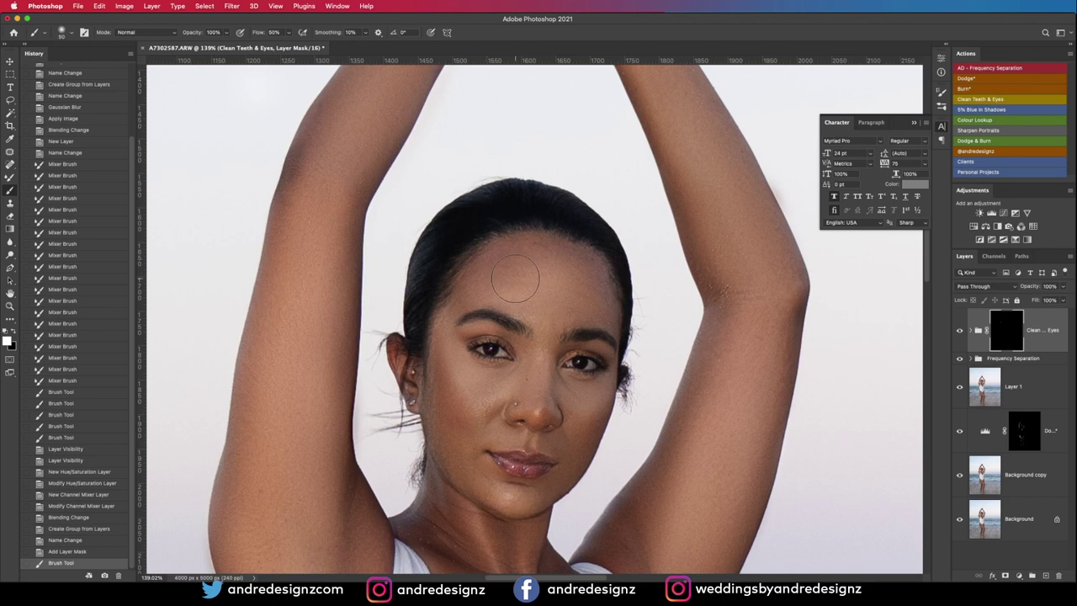
pyautogui.press('[')
pyautogui.press('[')
pyautogui.click(494, 355)
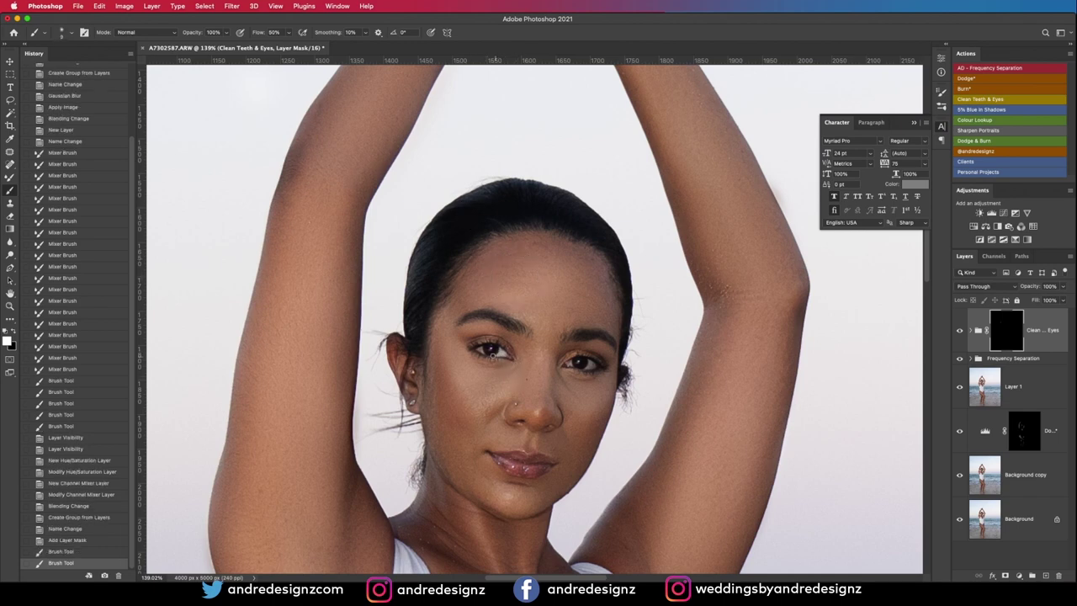
pyautogui.click(575, 338)
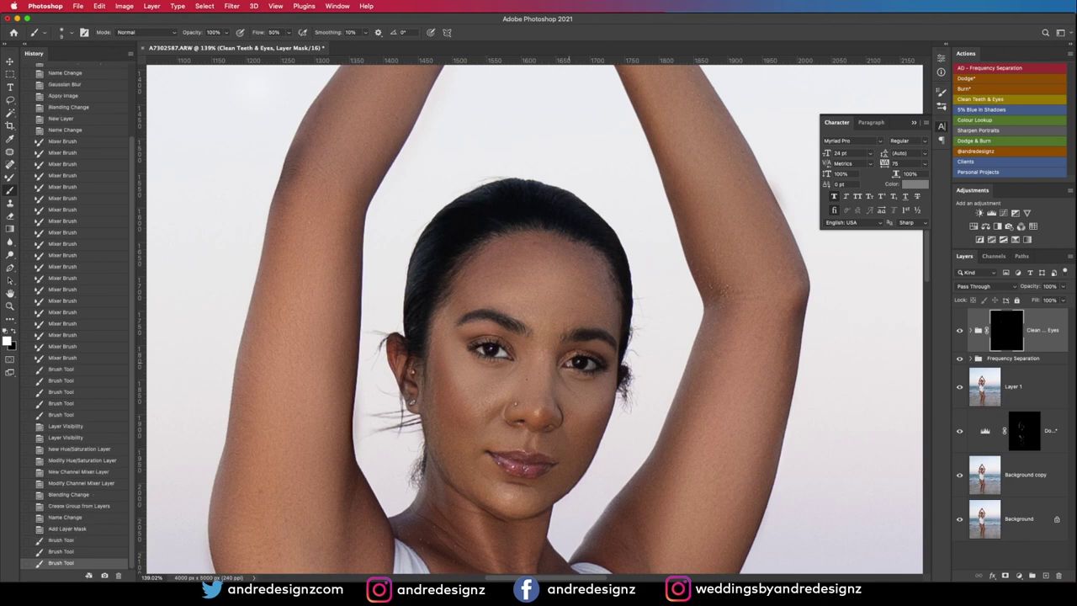
pyautogui.moveTo(569, 362); pyautogui.dragTo(594, 364)
pyautogui.press('super+z')
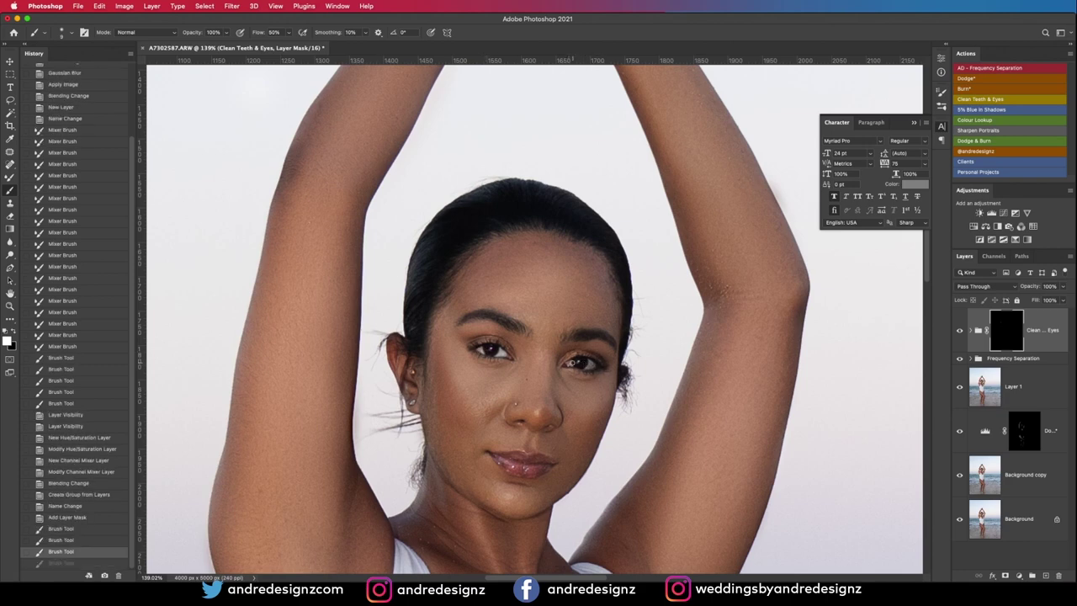
pyautogui.press('shift+super+z')
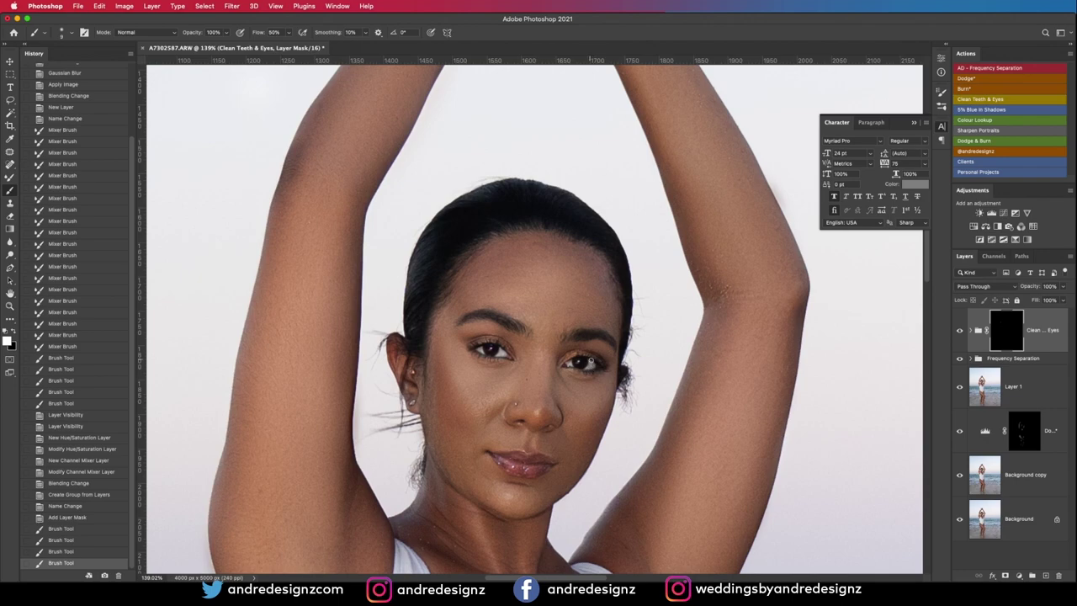
pyautogui.moveTo(591, 360); pyautogui.dragTo(596, 362)
# Compare the whole retouched portrait with the original Background layer shown alone, and inspect the body up close
pyautogui.scroll(-10, 599, 357)
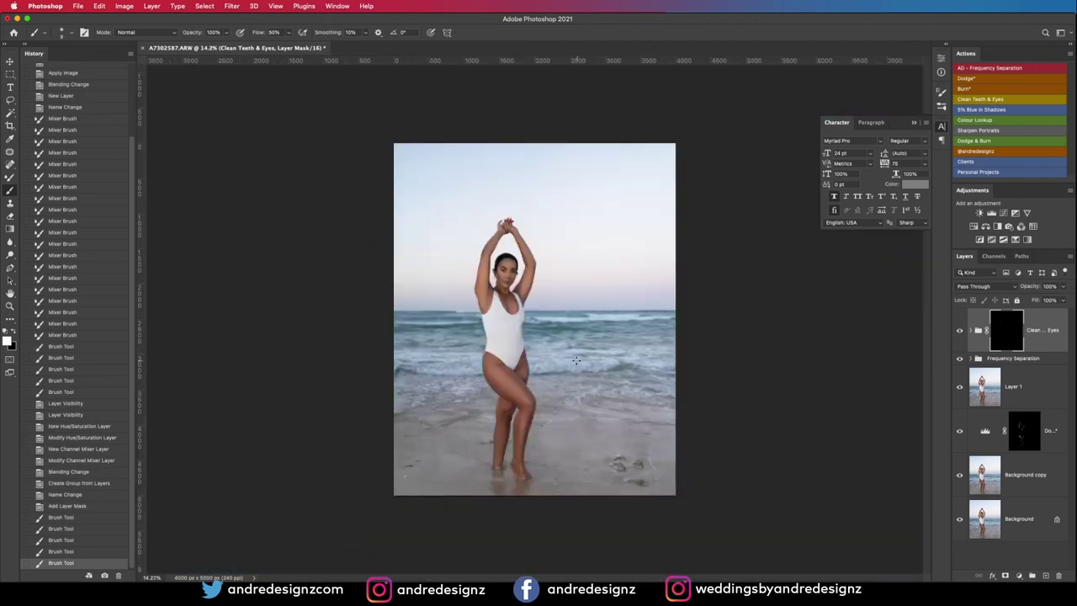
pyautogui.scroll(1, 576, 360)
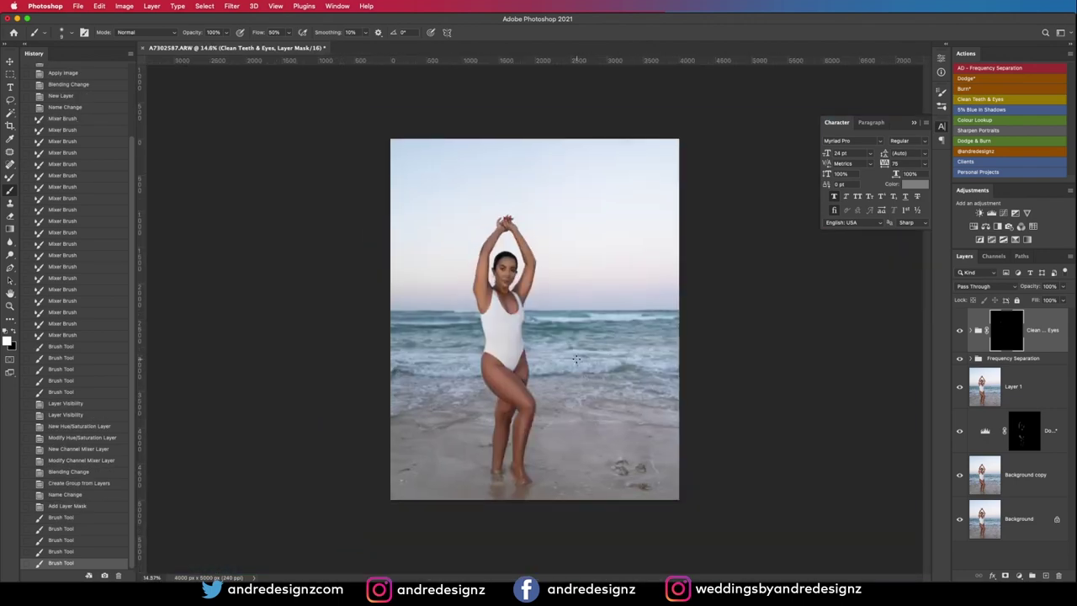
pyautogui.keyDown('alt'); pyautogui.click(959, 520); pyautogui.keyUp('alt')
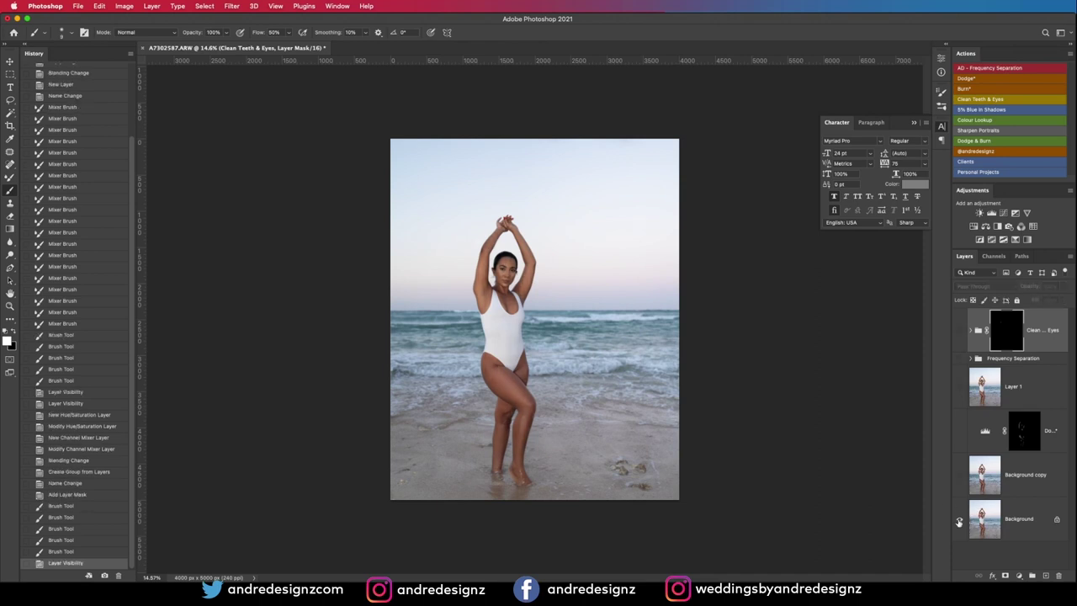
pyautogui.keyDown('alt'); pyautogui.click(960, 521); pyautogui.keyUp('alt')
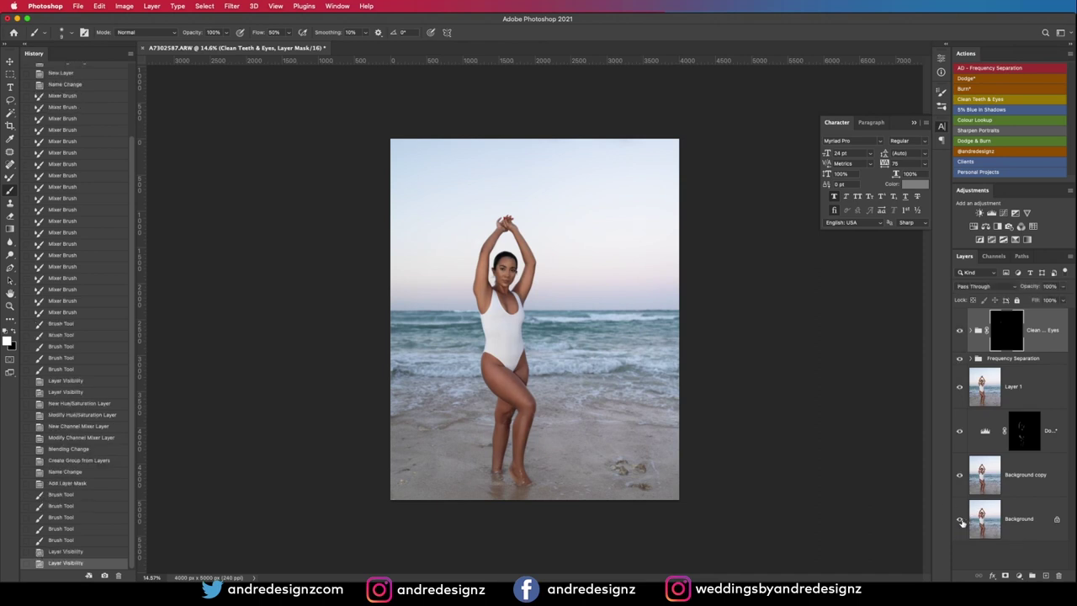
pyautogui.scroll(5, 530, 366)
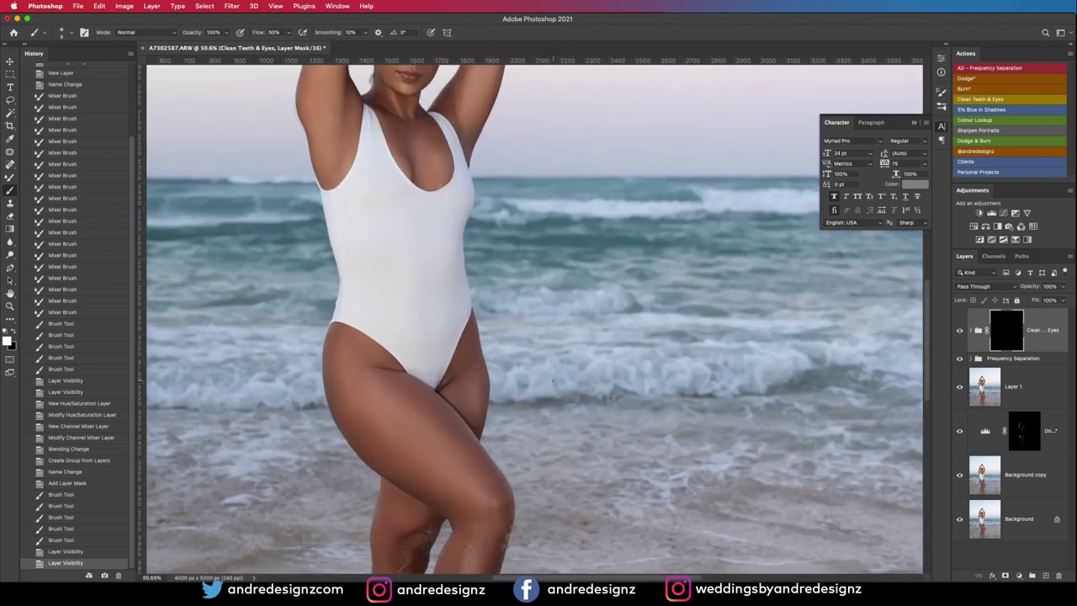
pyautogui.scroll(-4, 552, 383)
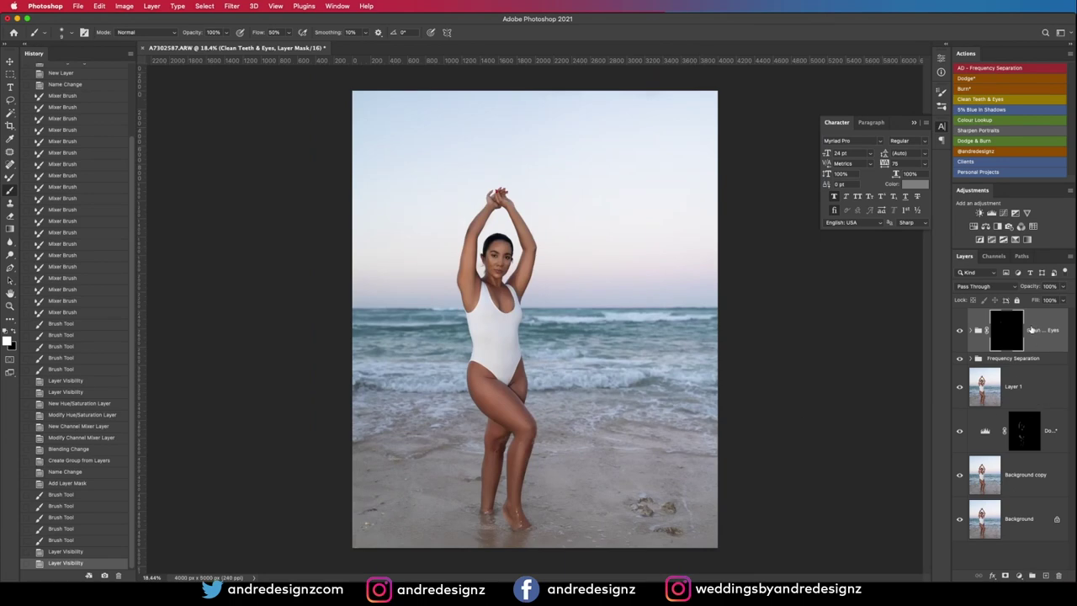
# Stamp all visible layers into a new layer above the Clean Teeth & Eyes group and duplicate it for the Camera Raw Filter
pyautogui.click(1038, 325)
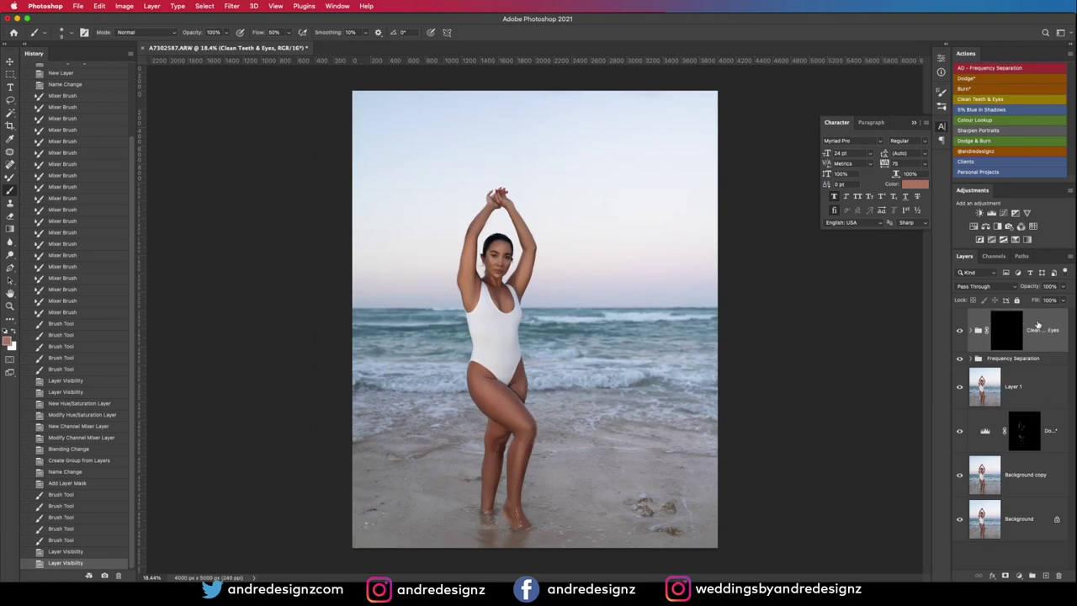
pyautogui.press('super+alt+shift+e')
pyautogui.press('super+j')
pyautogui.press('shift+super+a')
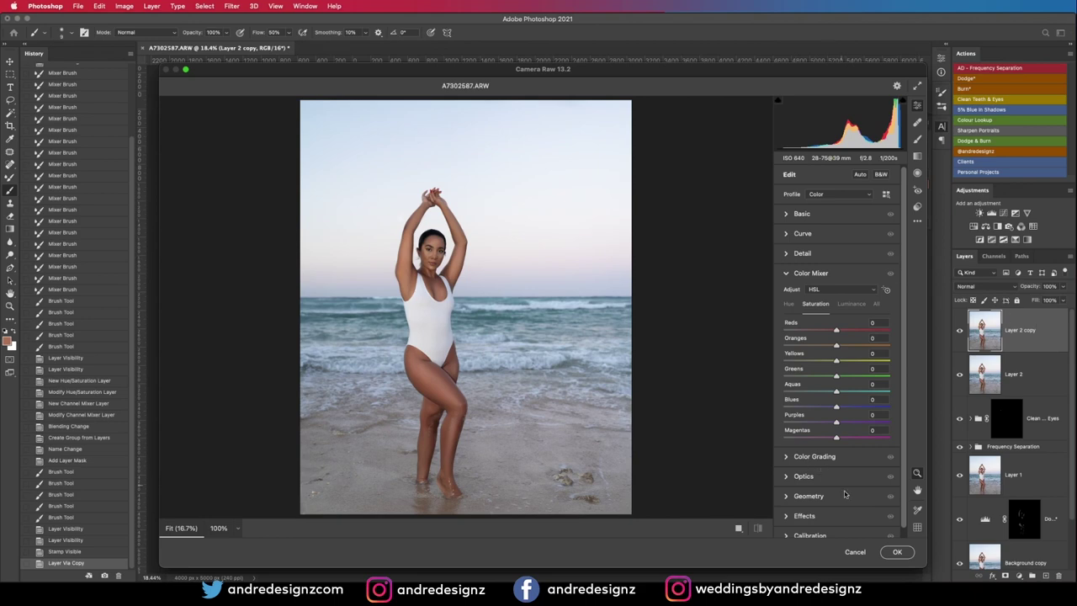
pyautogui.click(854, 551)
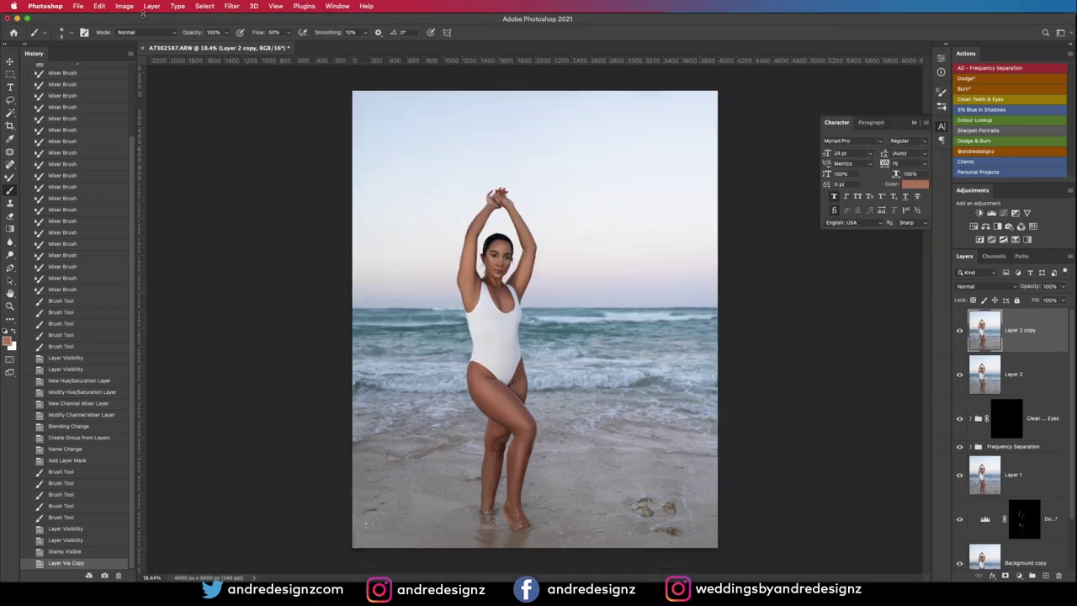
pyautogui.click(227, 5)
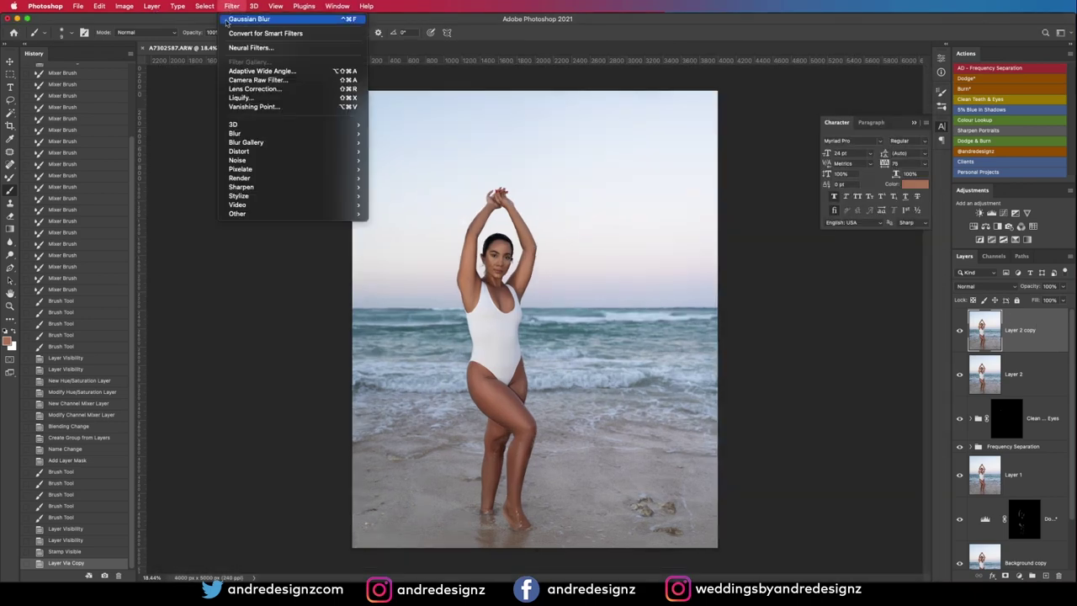
pyautogui.click(271, 85)
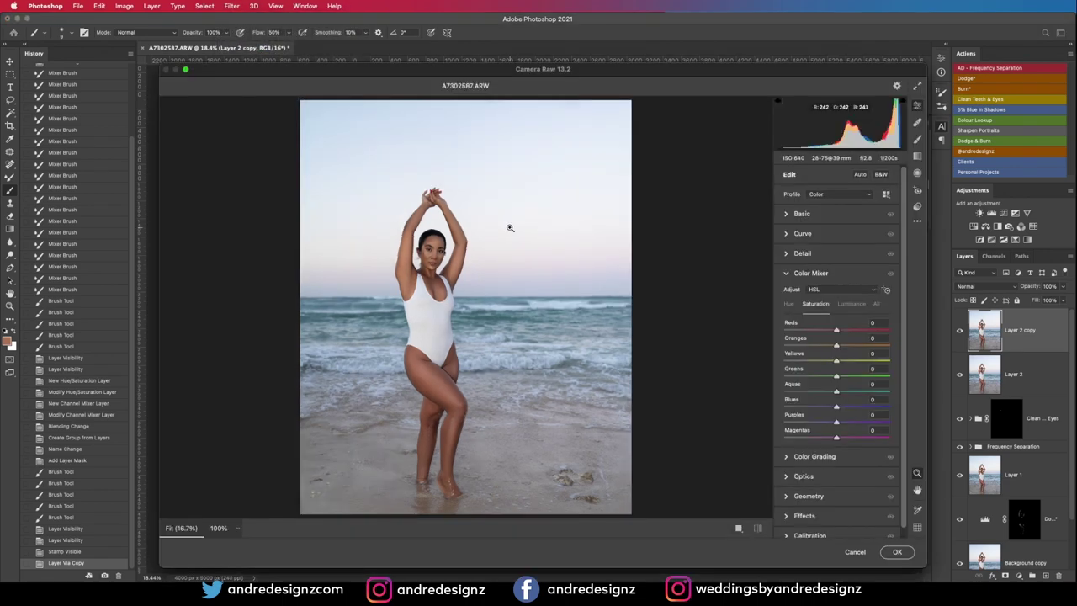
# Apply Auto tone in Camera Raw, and adjust Contrast to -8, Shadows to +66 and Dehaze to +13
pyautogui.click(859, 174)
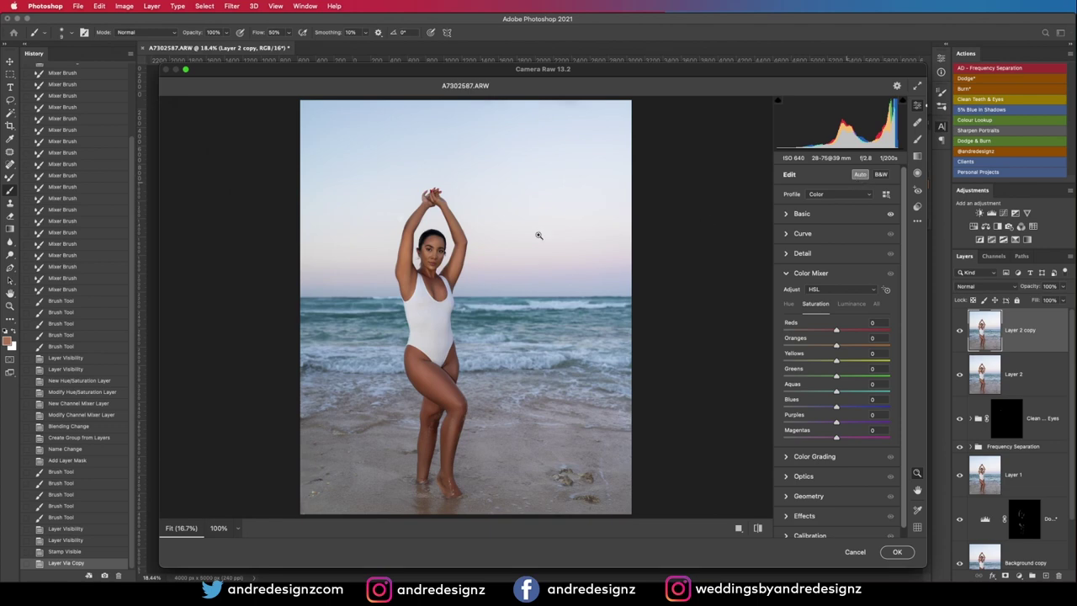
pyautogui.scroll(-1, 905, 290)
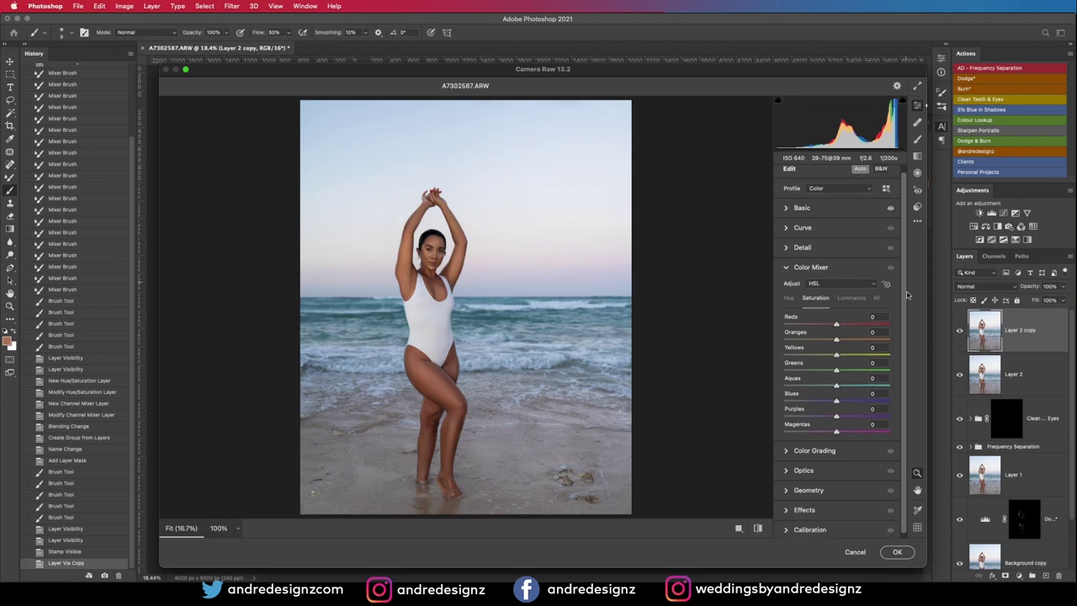
pyautogui.click(788, 206)
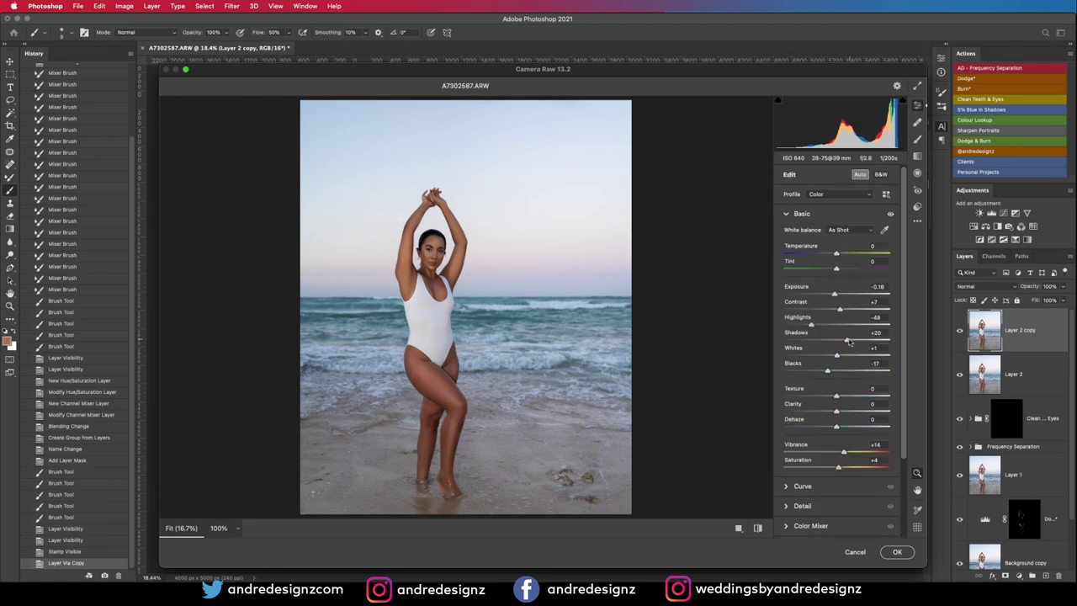
pyautogui.moveTo(847, 340); pyautogui.dragTo(832, 312)
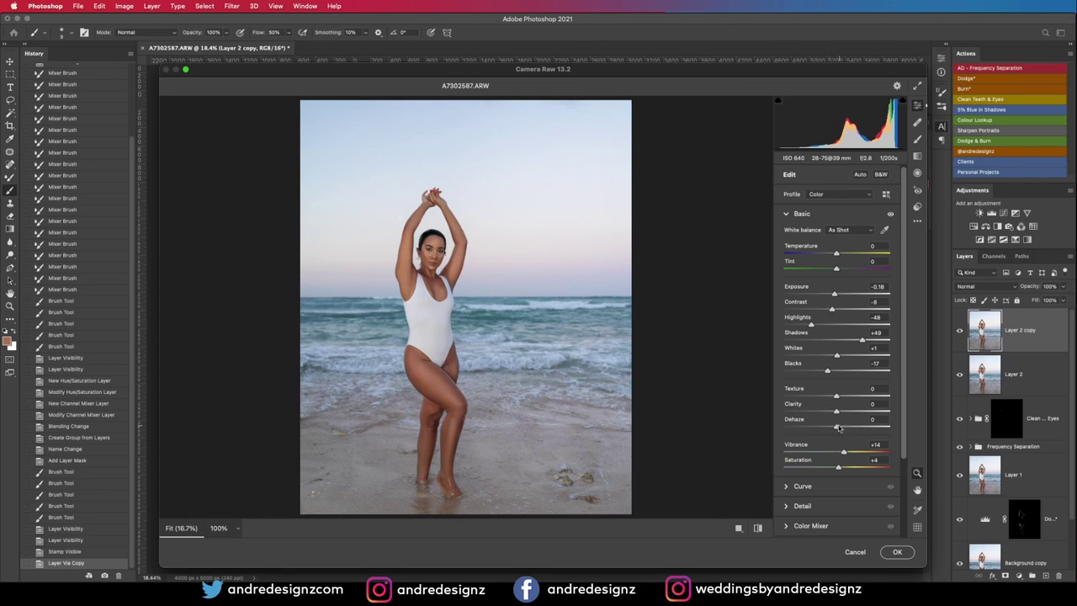
pyautogui.moveTo(838, 427); pyautogui.dragTo(843, 429)
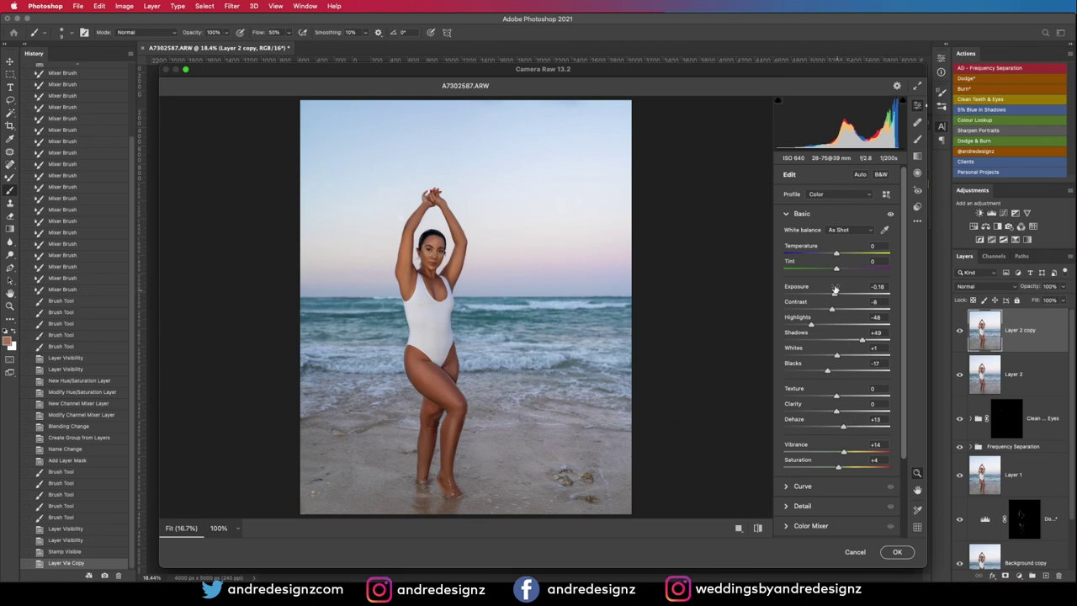
pyautogui.moveTo(863, 341); pyautogui.dragTo(872, 345)
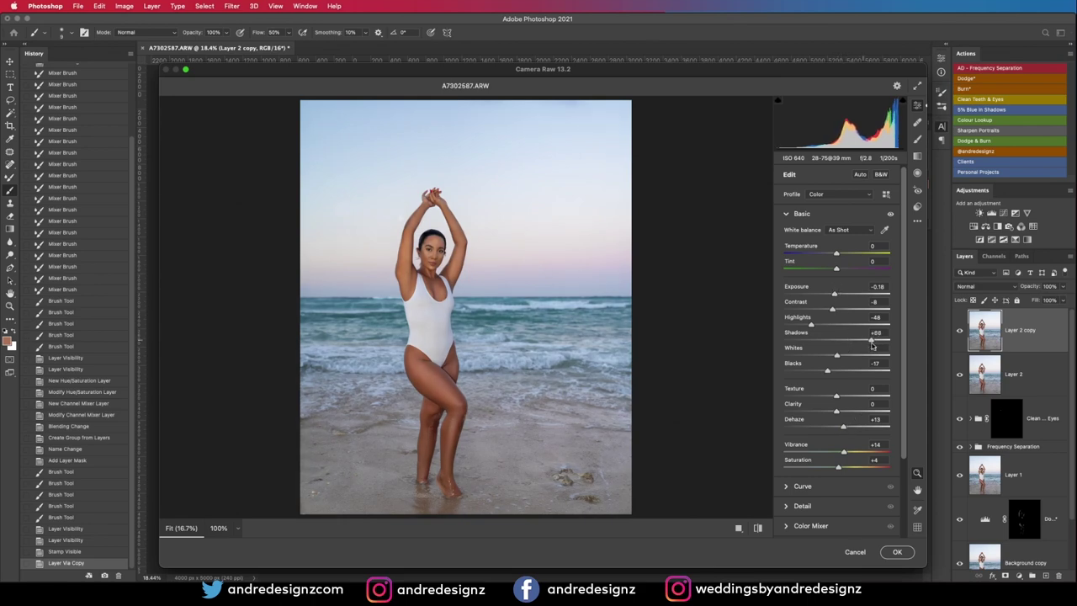
# Shift the Blue Primary hue in the Calibration settings slightly towards teal
pyautogui.scroll(-3, 901, 340)
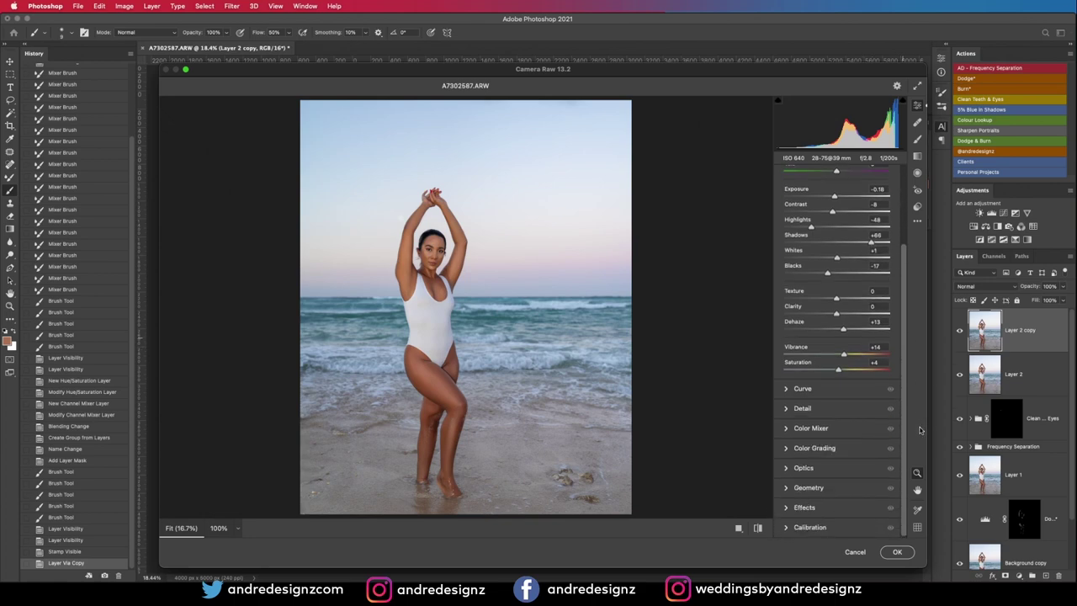
pyautogui.click(789, 528)
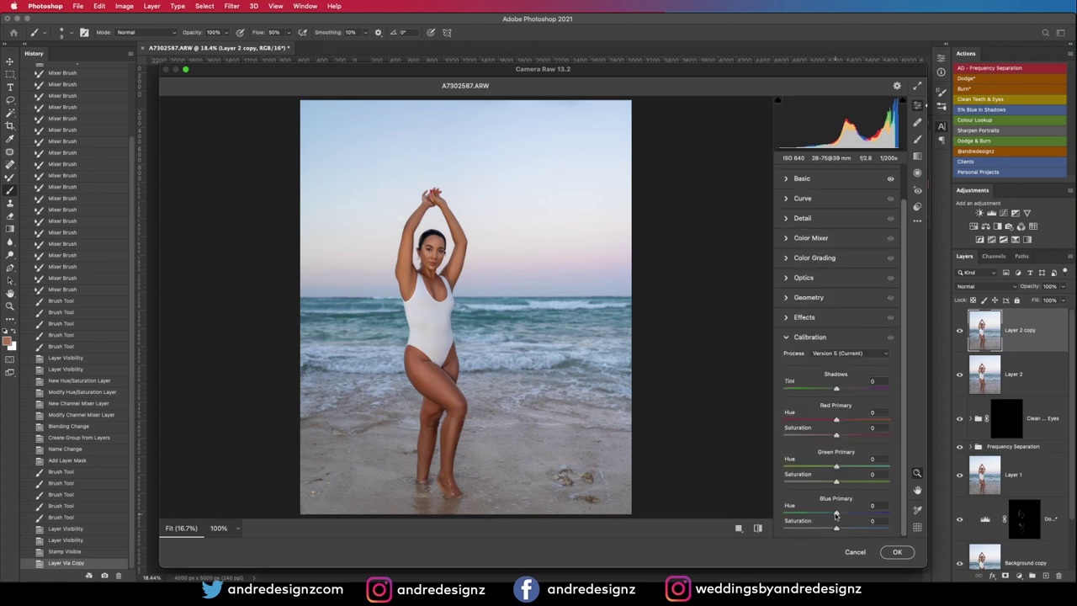
pyautogui.moveTo(835, 513); pyautogui.dragTo(824, 515)
pyautogui.moveTo(824, 514); pyautogui.dragTo(827, 514)
pyautogui.moveTo(903, 488); pyautogui.dragTo(904, 387)
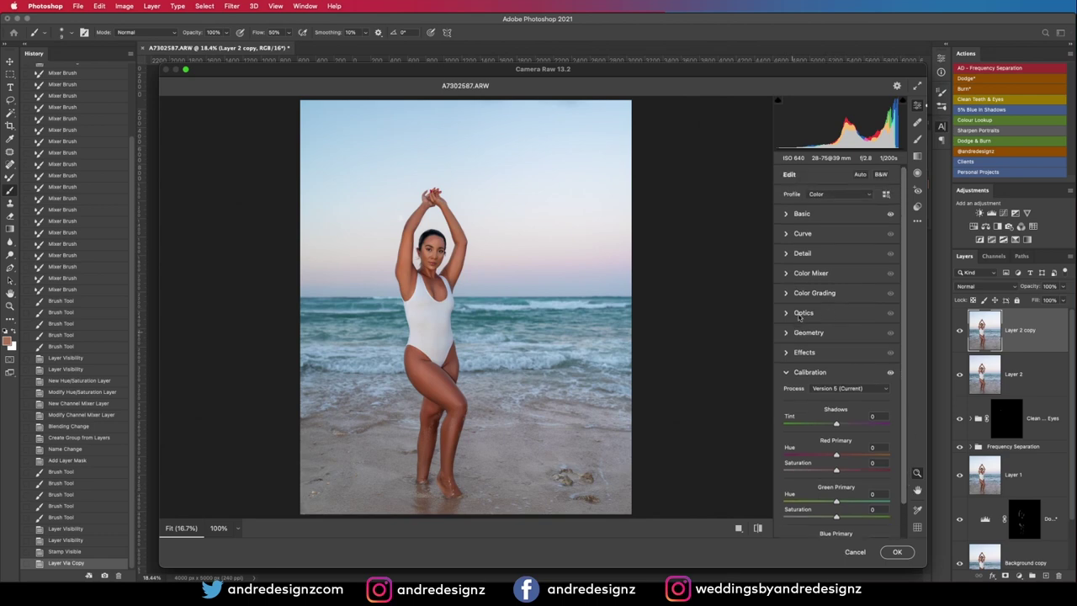
# Reduce Dehaze slightly in the Basic settings and apply the Camera Raw Filter to the duplicated layer
pyautogui.click(789, 215)
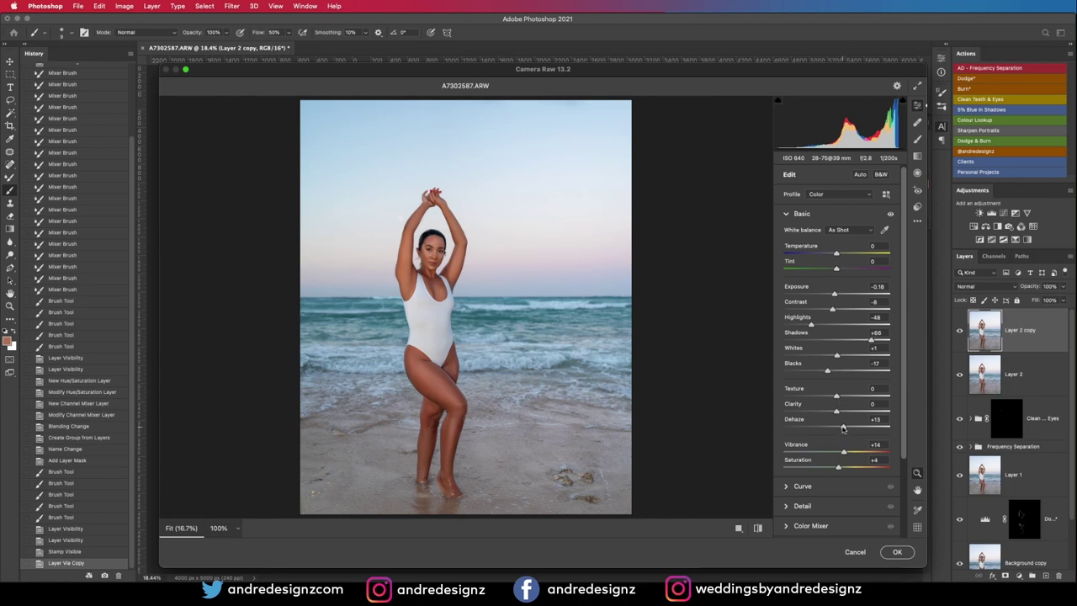
pyautogui.moveTo(842, 428); pyautogui.dragTo(839, 428)
pyautogui.moveTo(840, 426); pyautogui.dragTo(840, 426)
pyautogui.click(894, 549)
pyautogui.click(895, 551)
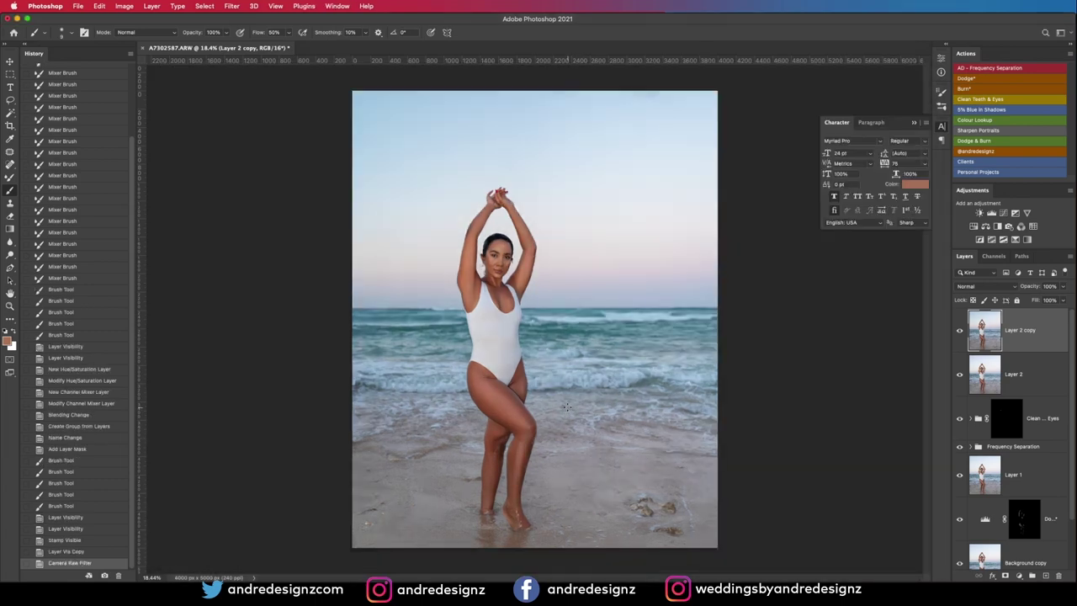
# Compare the image with the Camera Raw layer hidden and shown, and inspect the swimsuit and thighs up close
pyautogui.click(960, 331)
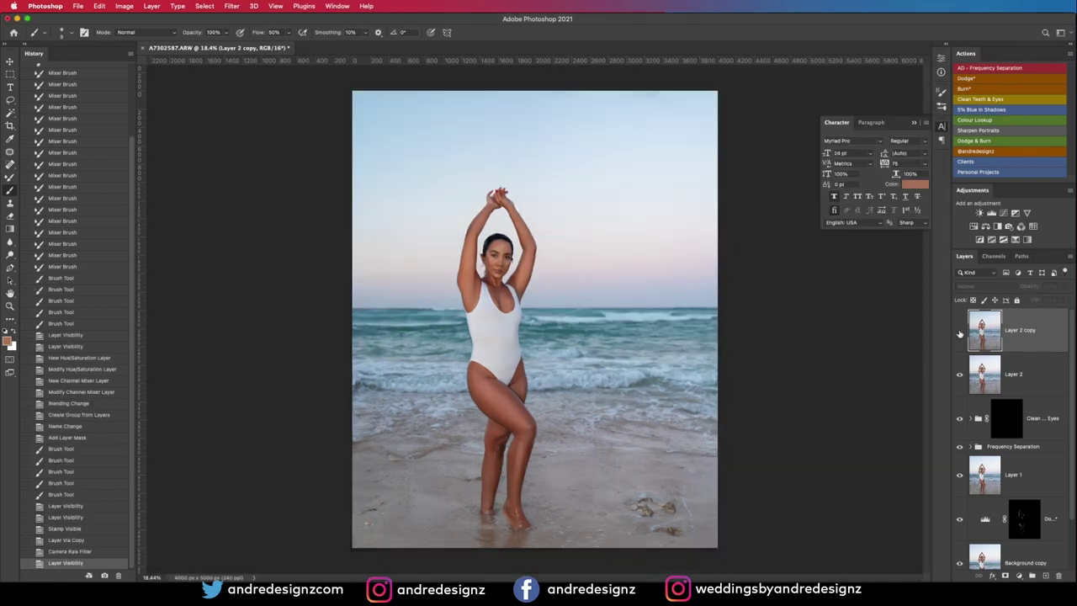
pyautogui.click(960, 331)
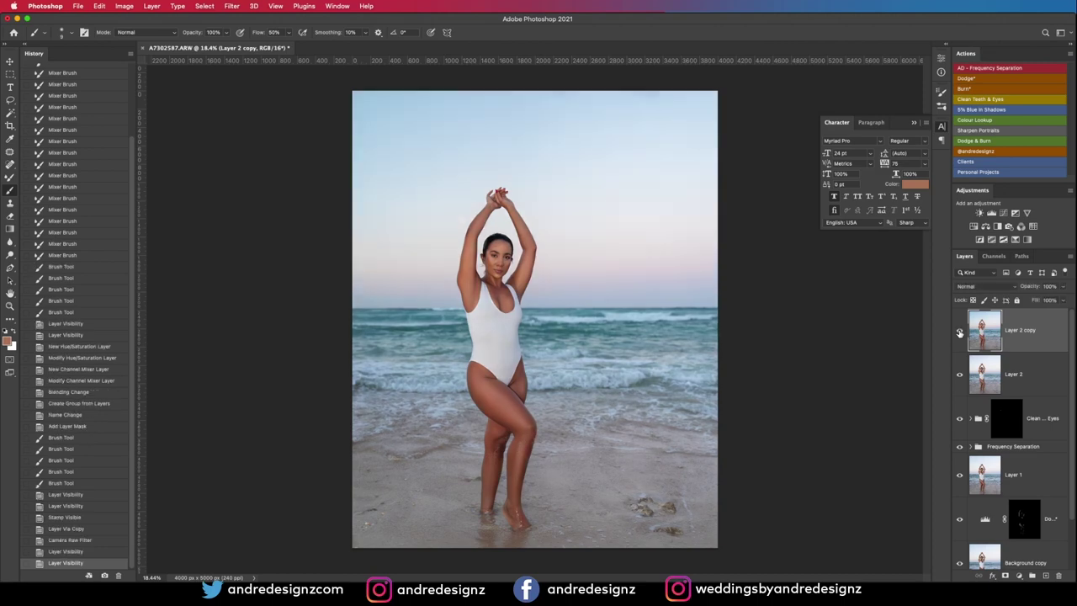
pyautogui.scroll(-1, 498, 385)
pyautogui.scroll(10, 498, 385)
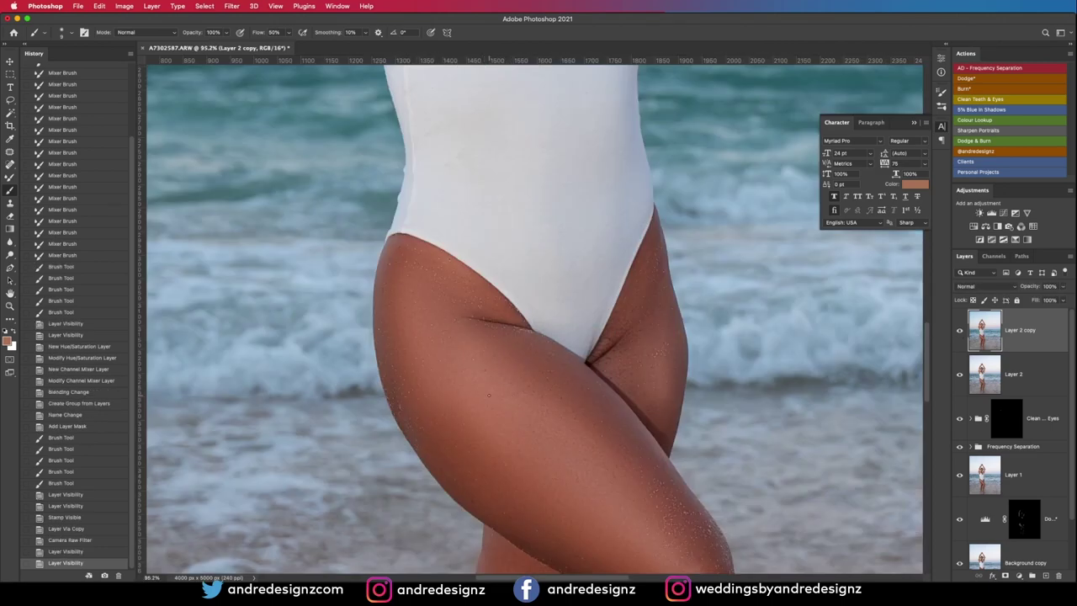
pyautogui.scroll(-3, 503, 394)
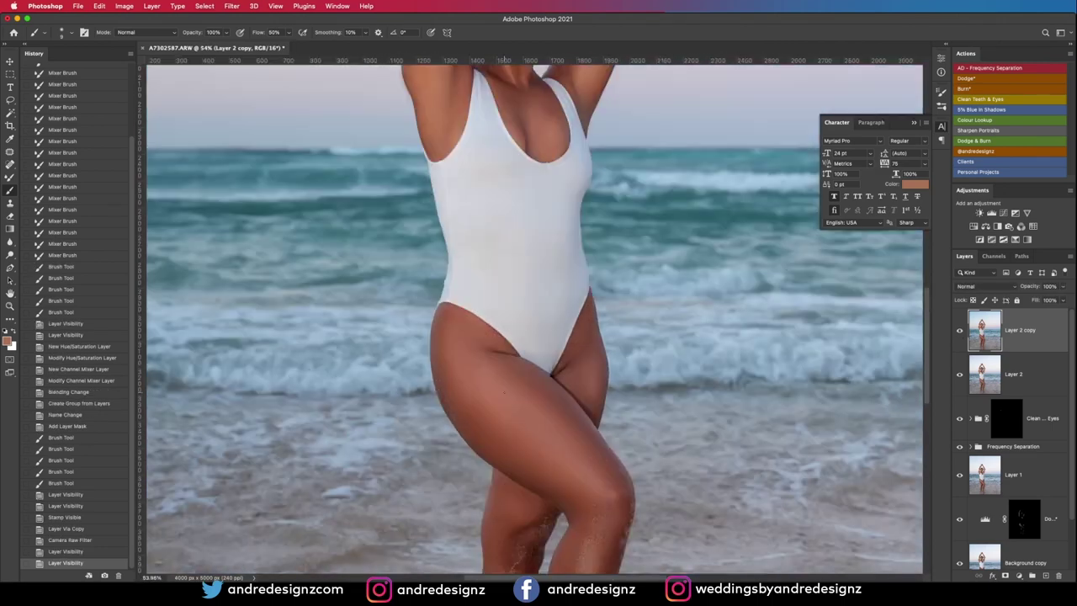
# Patch out the small blemishes on the front thigh by sampling nearby clean skin with the Patch Tool, clearing each selection
pyautogui.scroll(-2, 503, 393)
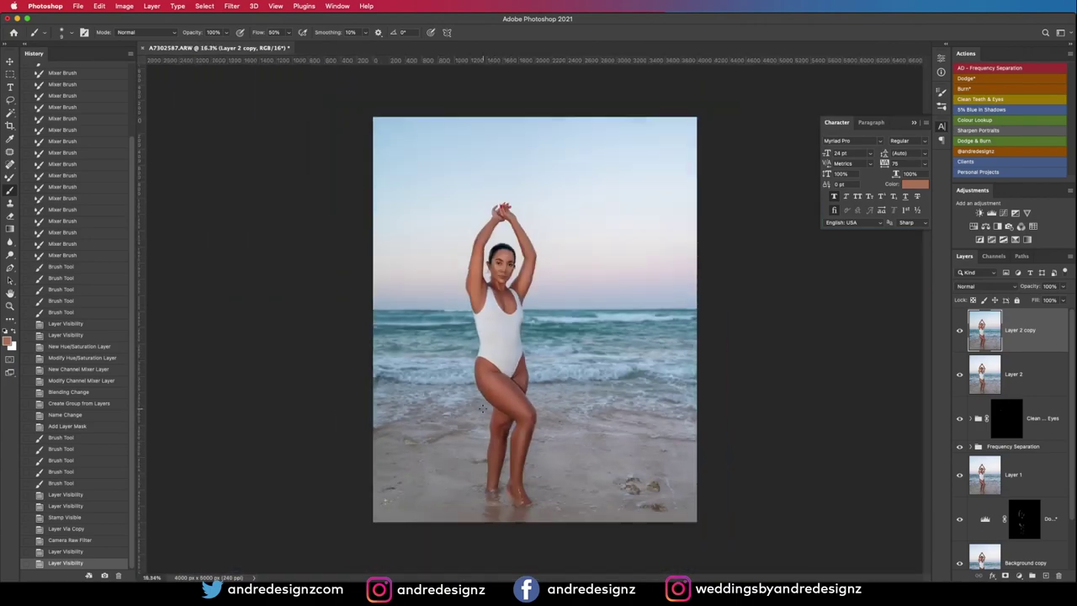
pyautogui.scroll(5, 503, 393)
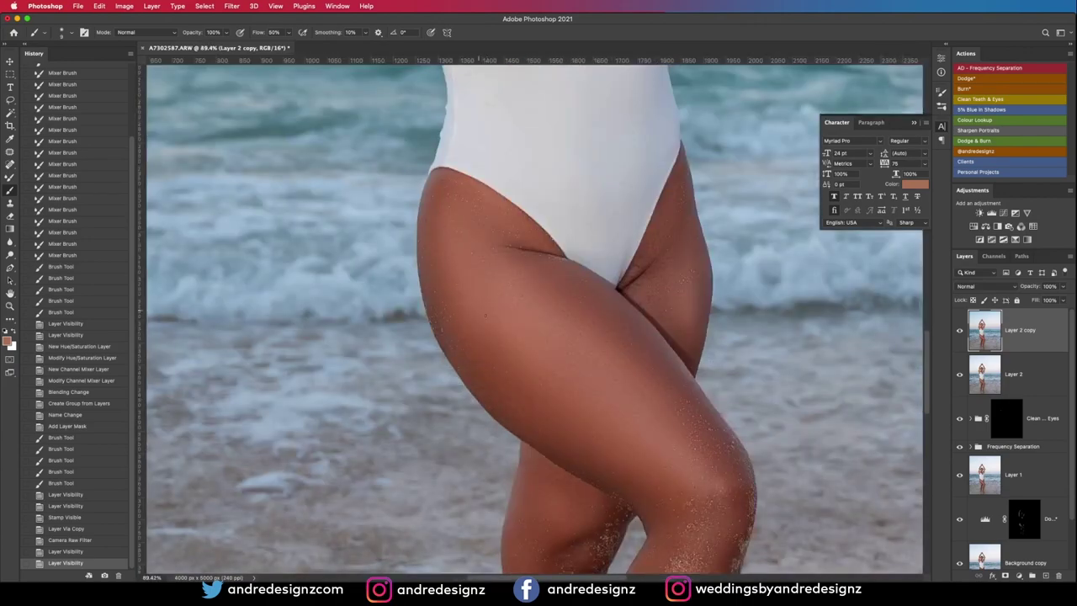
pyautogui.press('j')
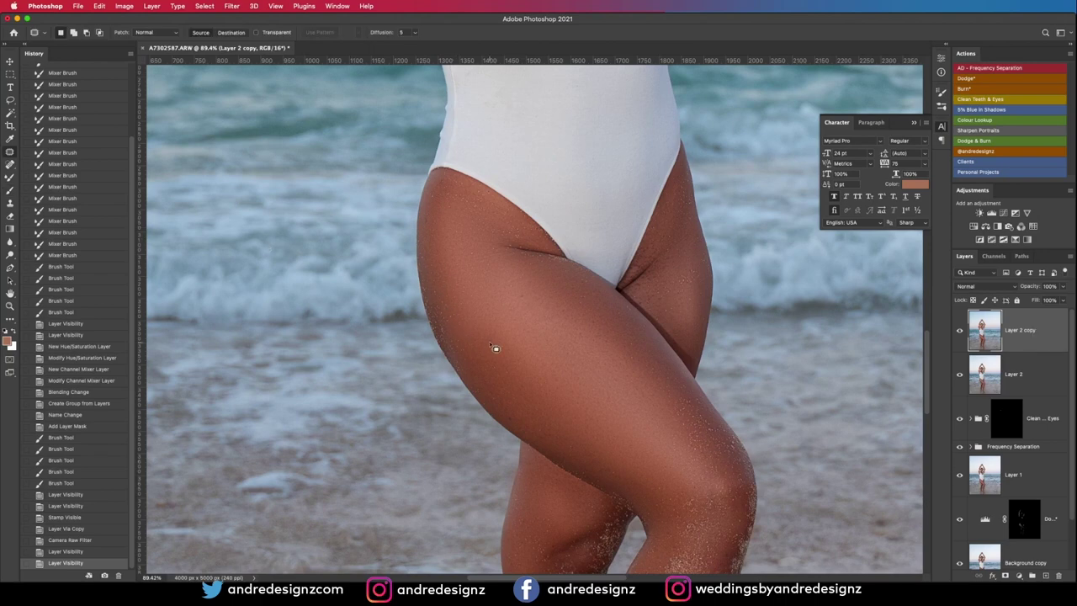
pyautogui.moveTo(493, 348)
pyautogui.mouseDown()
pyautogui.moveTo(493, 308)
pyautogui.moveTo(495, 346)
pyautogui.moveTo(552, 378)
pyautogui.moveTo(530, 339)
pyautogui.moveTo(548, 362)
pyautogui.mouseUp()
pyautogui.press('super+d')
pyautogui.moveTo(513, 321)
pyautogui.mouseDown()
pyautogui.moveTo(532, 344)
pyautogui.moveTo(502, 305)
pyautogui.moveTo(503, 270)
pyautogui.mouseUp()
pyautogui.press('super+d')
pyautogui.press('super+d')
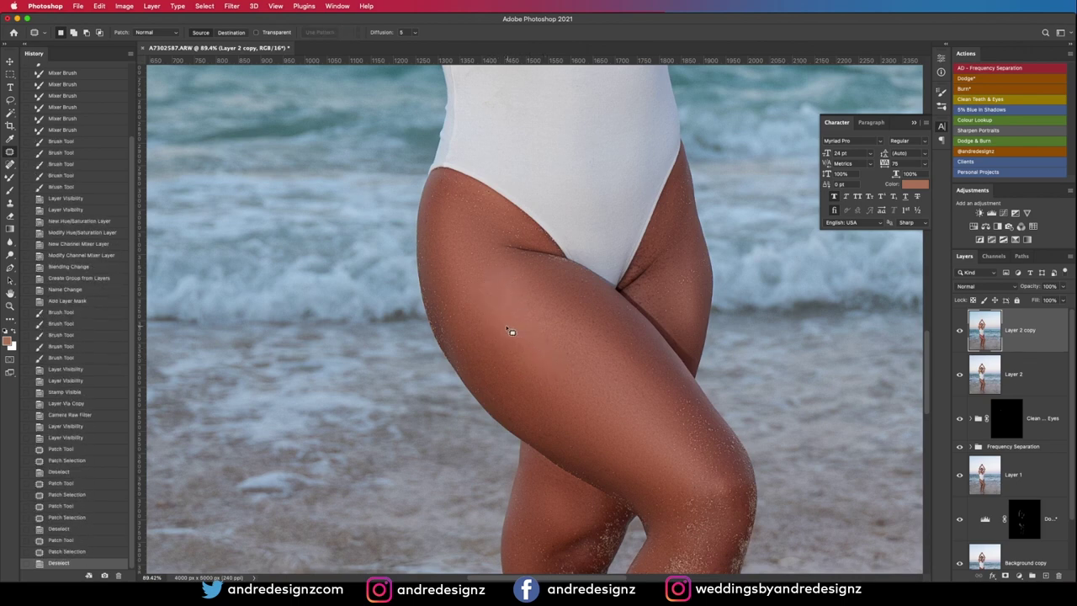
pyautogui.moveTo(508, 328)
pyautogui.mouseDown()
pyautogui.moveTo(540, 350)
pyautogui.moveTo(502, 288)
pyautogui.moveTo(520, 270)
pyautogui.mouseUp()
pyautogui.press('super+d')
pyautogui.press('super+d')
pyautogui.press('super+d')
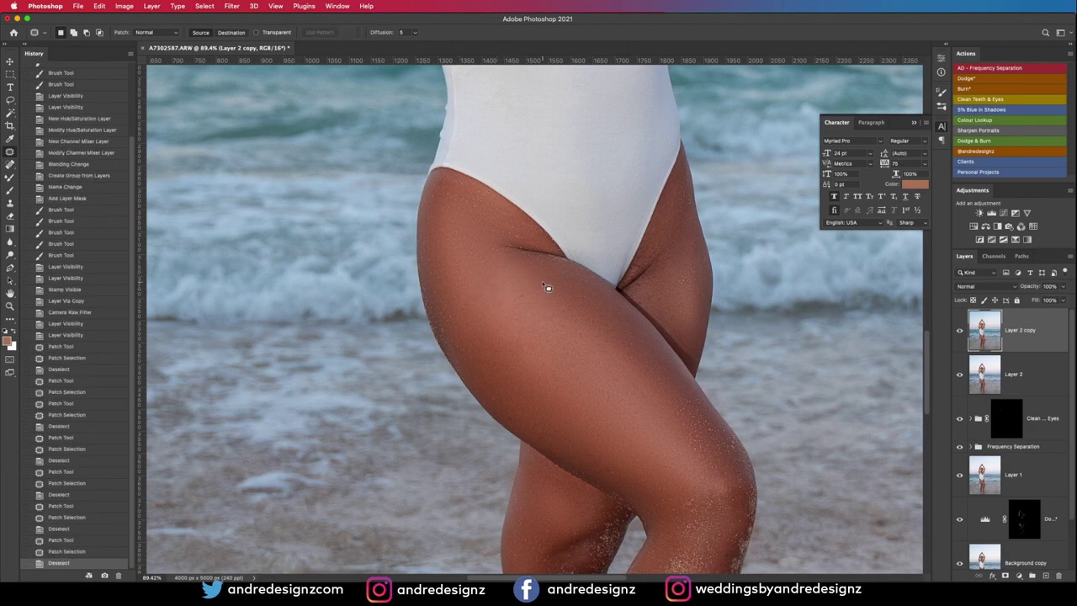
# Check the patched thigh, the overall image and the retouched face up close
pyautogui.scroll(2, 547, 288)
pyautogui.scroll(-5, 548, 288)
pyautogui.scroll(-3, 548, 288)
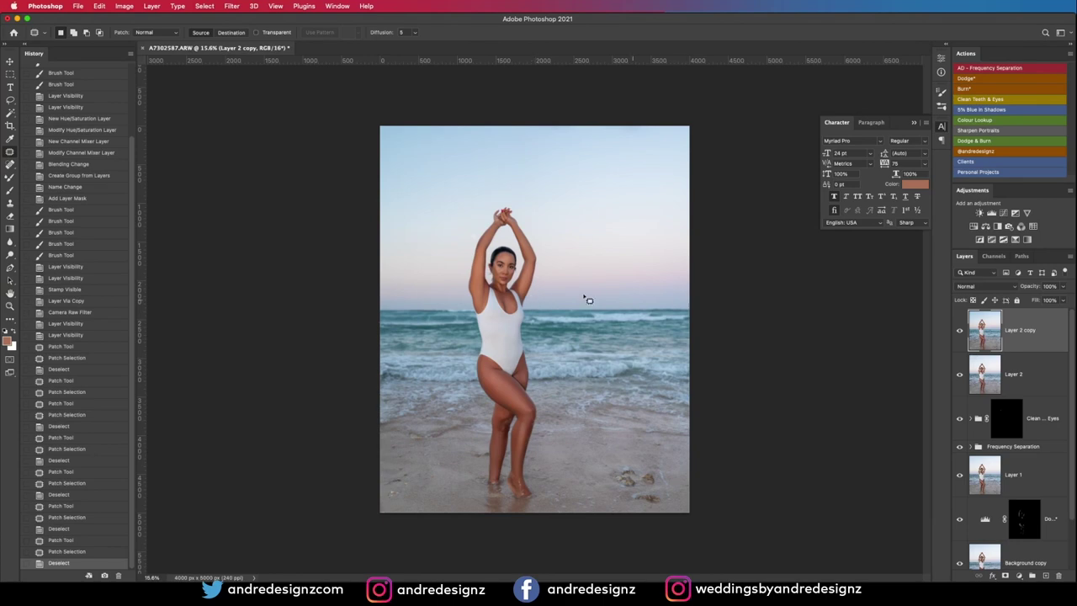
pyautogui.scroll(5, 519, 261)
pyautogui.scroll(4, 493, 254)
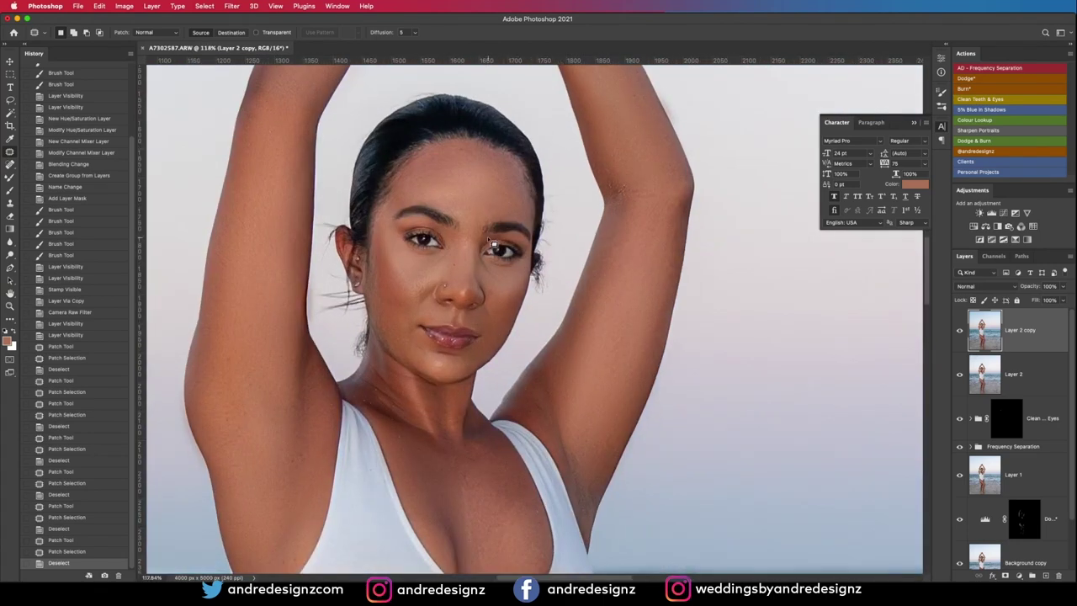
# Try a Color Lookup adjustment and delete it, then add and tune a Color Balance adjustment layer above the graded layer
pyautogui.scroll(-8, 477, 193)
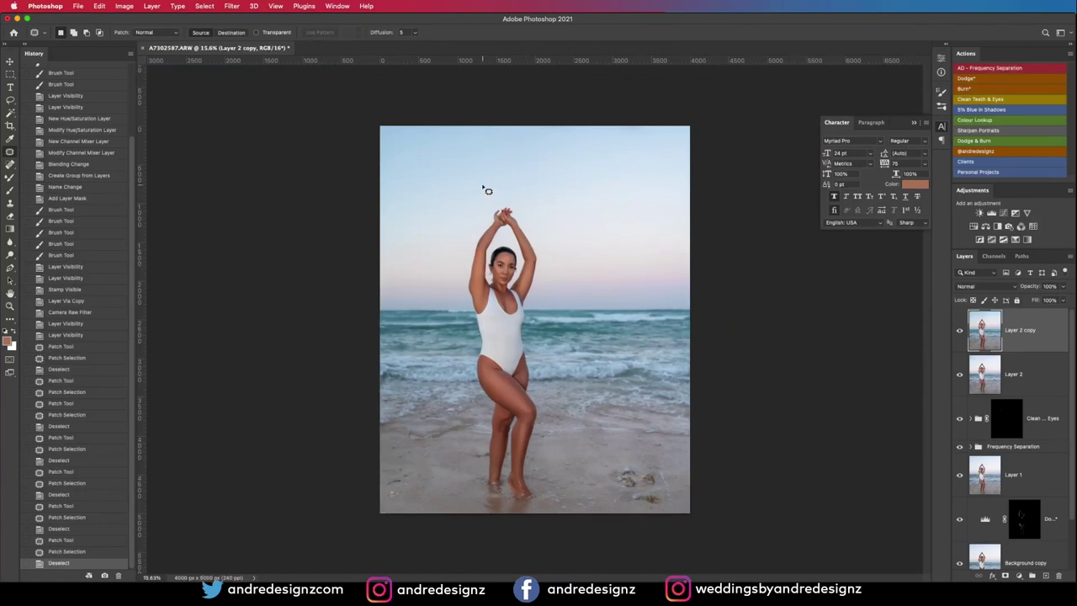
pyautogui.click(982, 120)
pyautogui.click(981, 111)
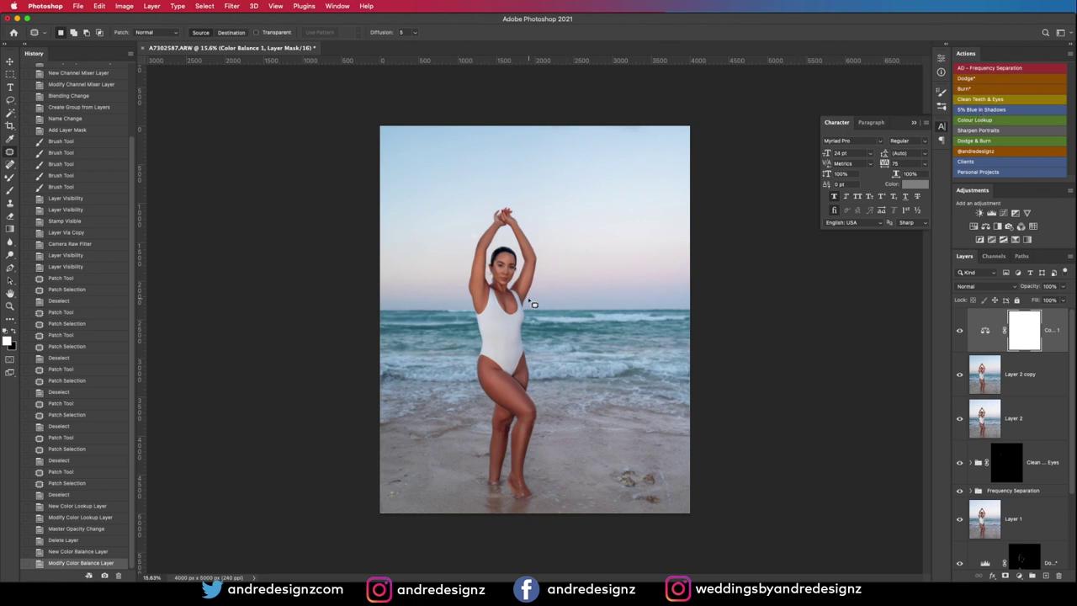
# Float the document window, duplicate the image with its layers as "A7302587 copy", and dock the documents back as tabs
pyautogui.moveTo(278, 49); pyautogui.dragTo(286, 67)
pyautogui.keyDown('super'); pyautogui.click(286, 67); pyautogui.keyUp('super')
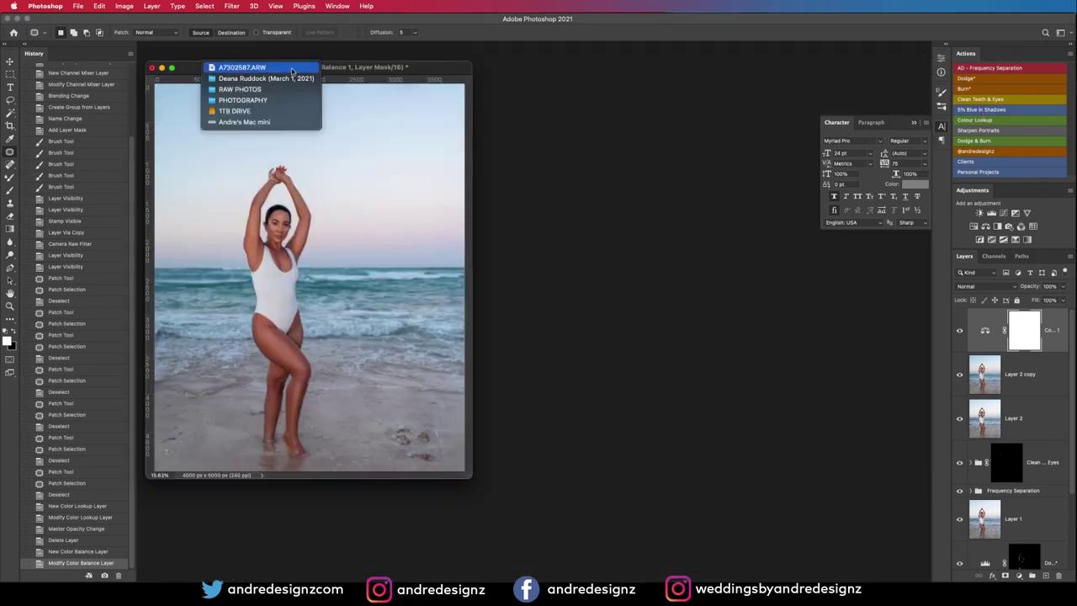
pyautogui.click(292, 71)
pyautogui.keyDown('super'); pyautogui.click(296, 70); pyautogui.keyUp('super')
pyautogui.rightClick(341, 70)
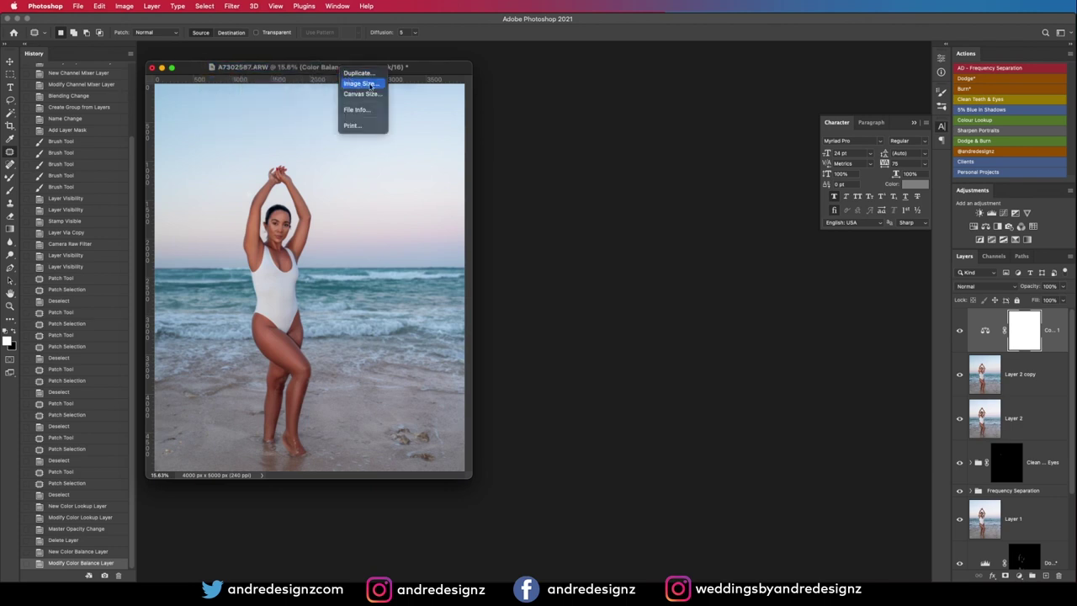
pyautogui.click(352, 74)
pyautogui.click(939, 331)
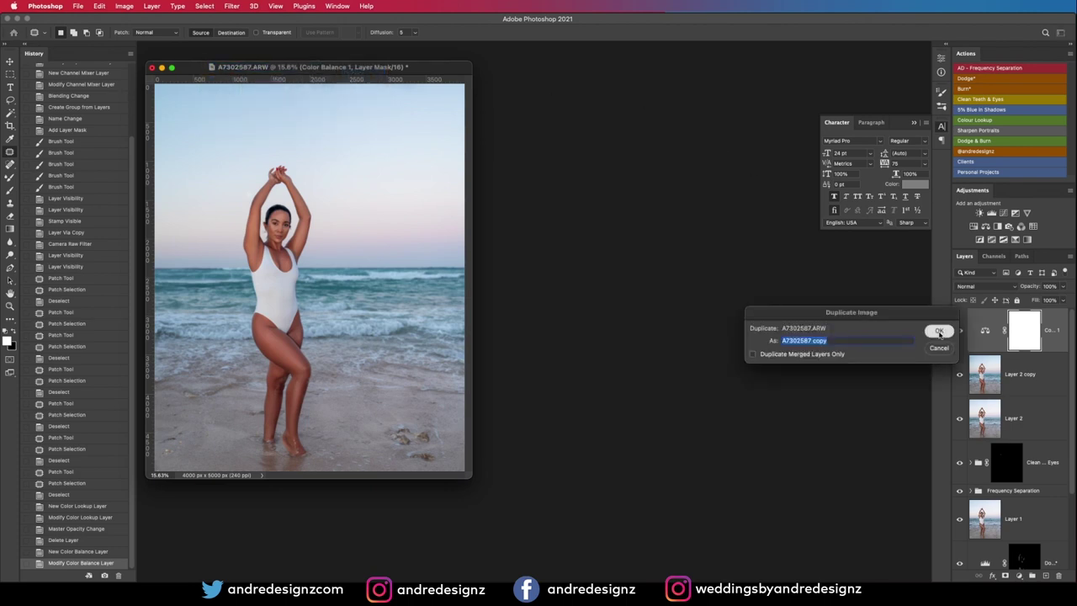
pyautogui.moveTo(352, 67); pyautogui.dragTo(397, 62)
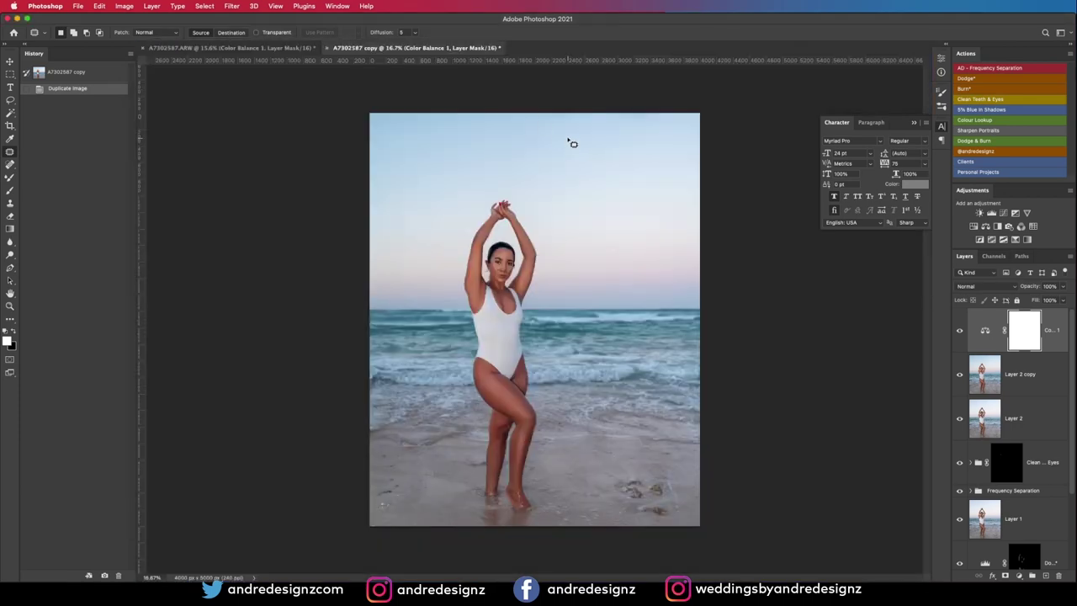
# Return to the A7302587.ARW document and hide every layer except Background to show the unedited photo
pyautogui.click(294, 49)
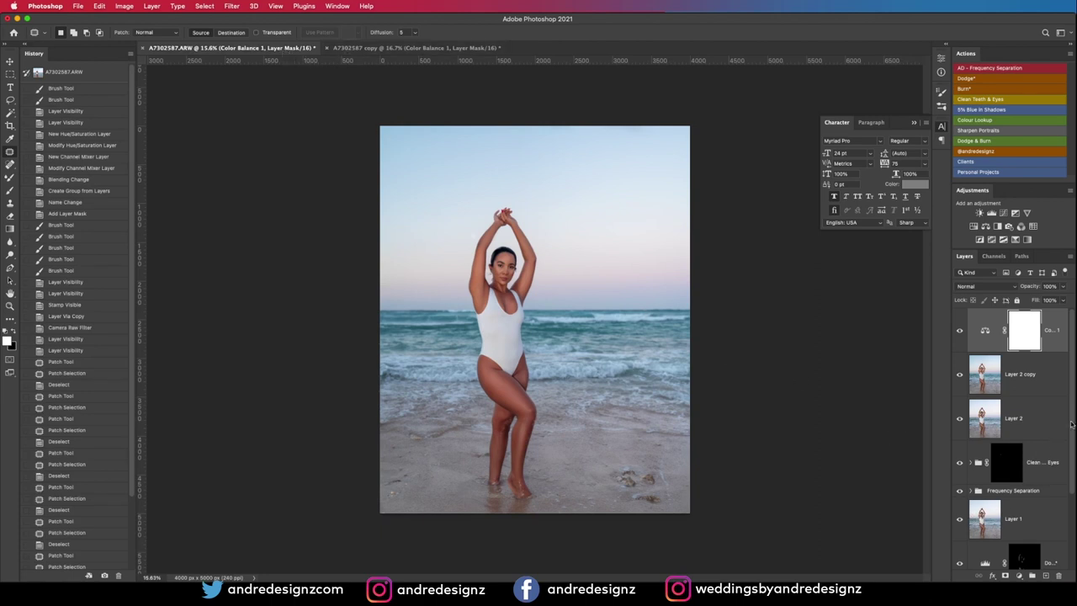
pyautogui.scroll(-5, 1041, 504)
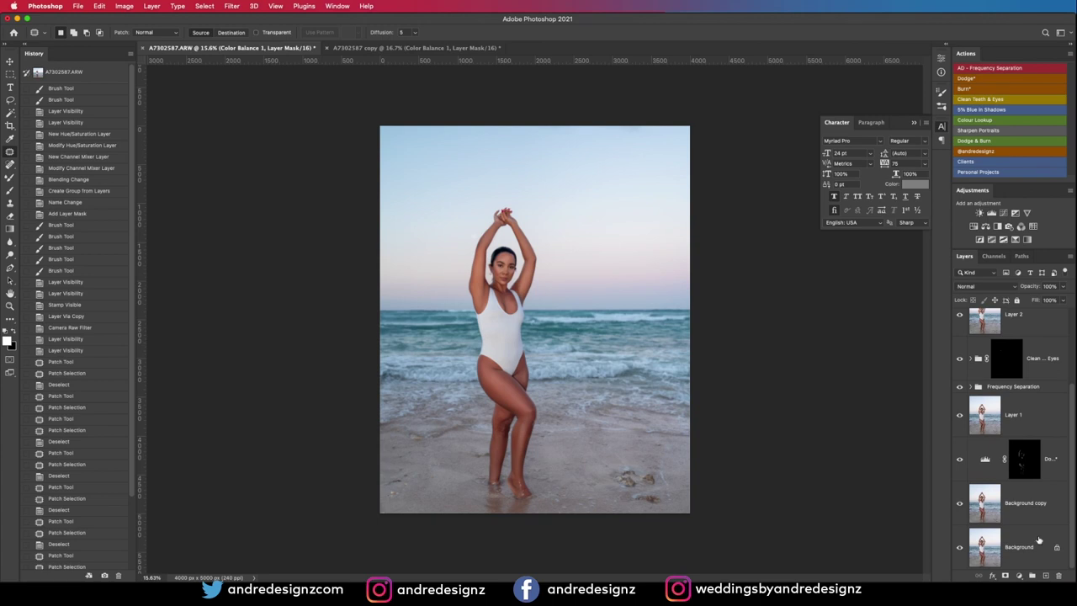
pyautogui.click(960, 548)
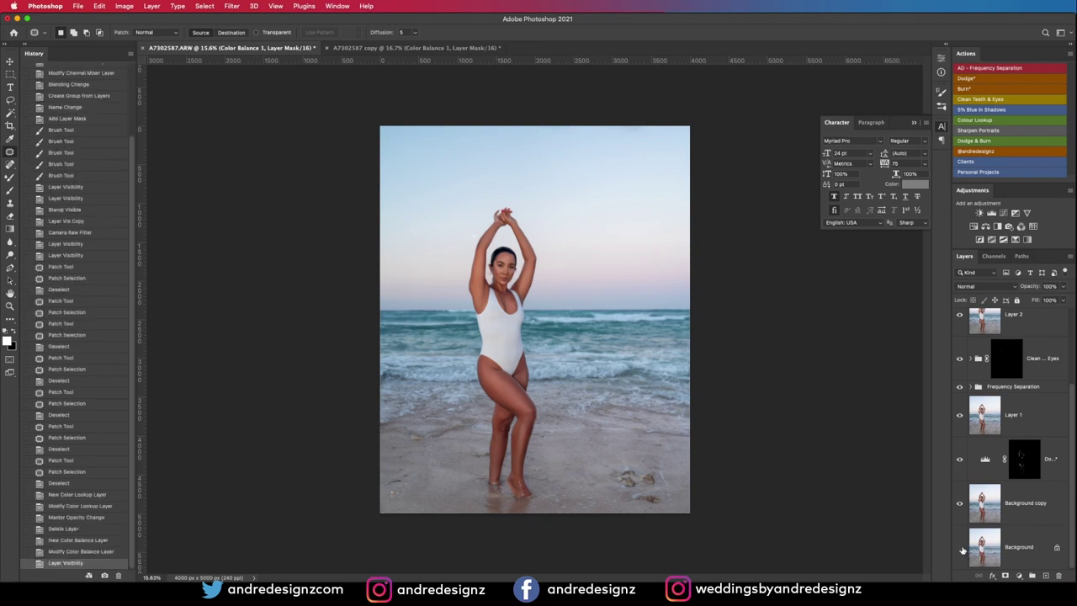
pyautogui.click(961, 547)
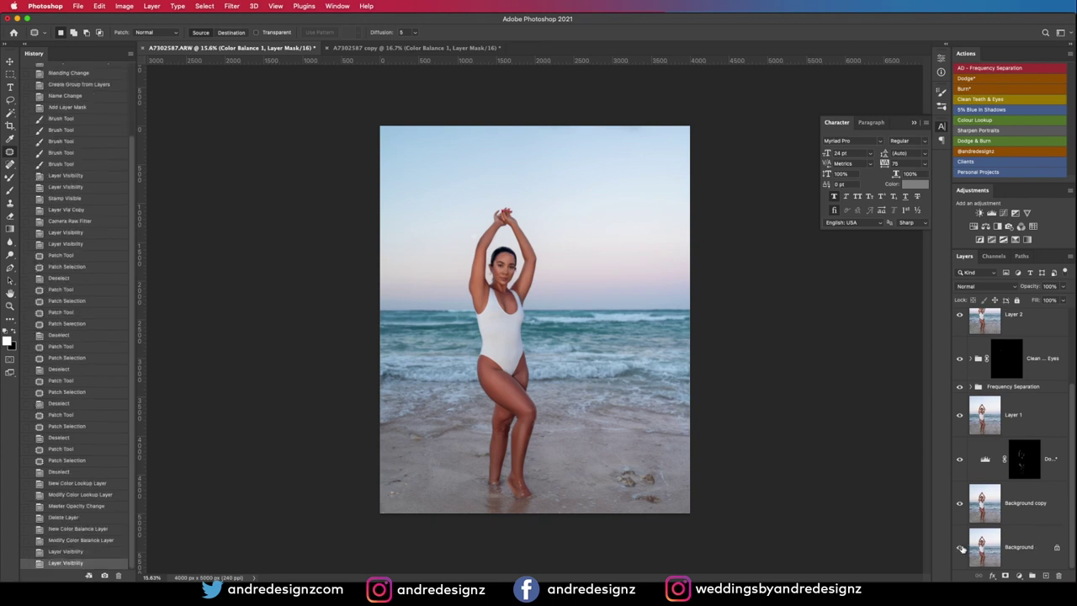
pyautogui.keyDown('alt'); pyautogui.click(961, 547); pyautogui.keyUp('alt')
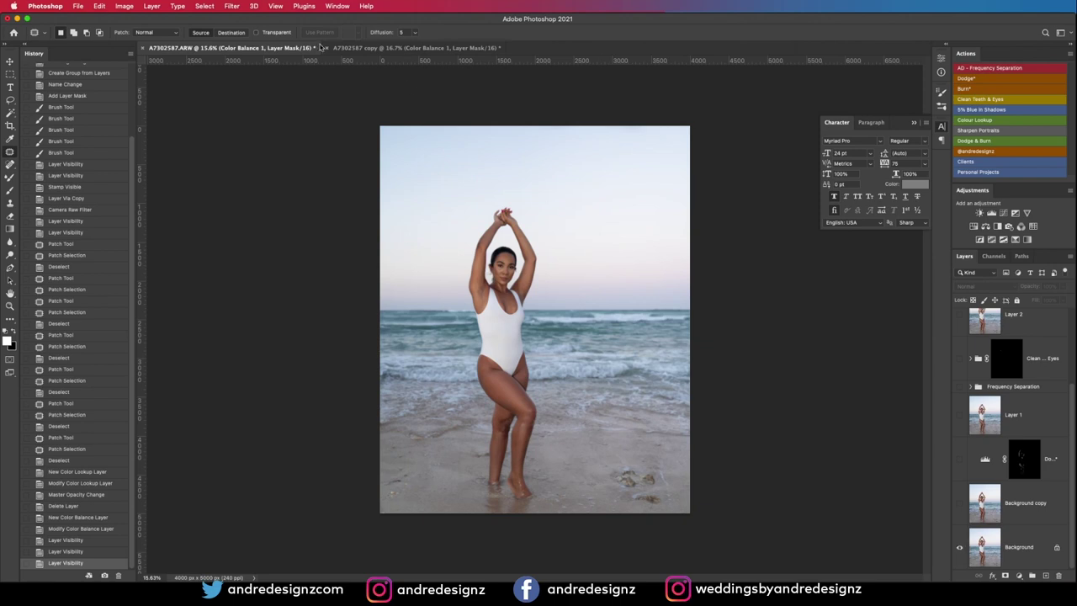
# Arrange the original and the copy side by side in a 2-up Vertical layout and collapse the Character panel
pyautogui.click(276, 6)
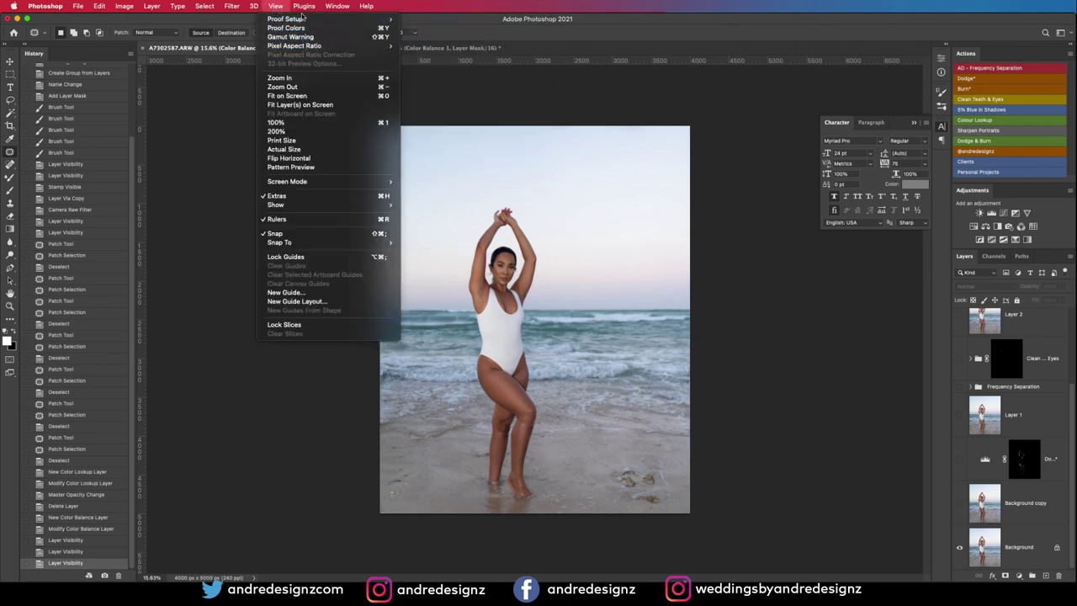
pyautogui.moveTo(322, 8)
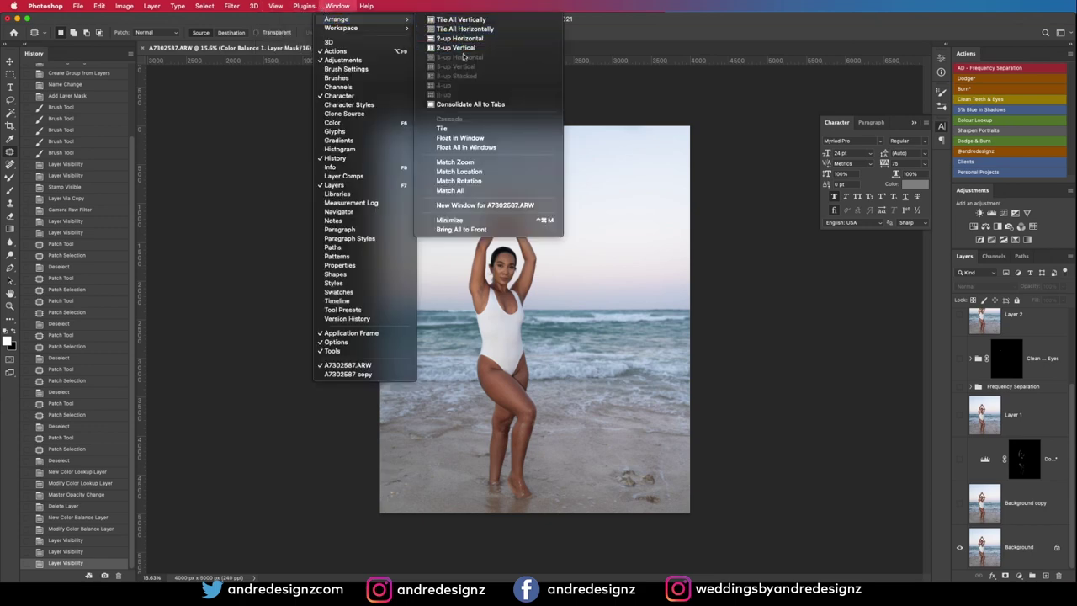
pyautogui.click(455, 48)
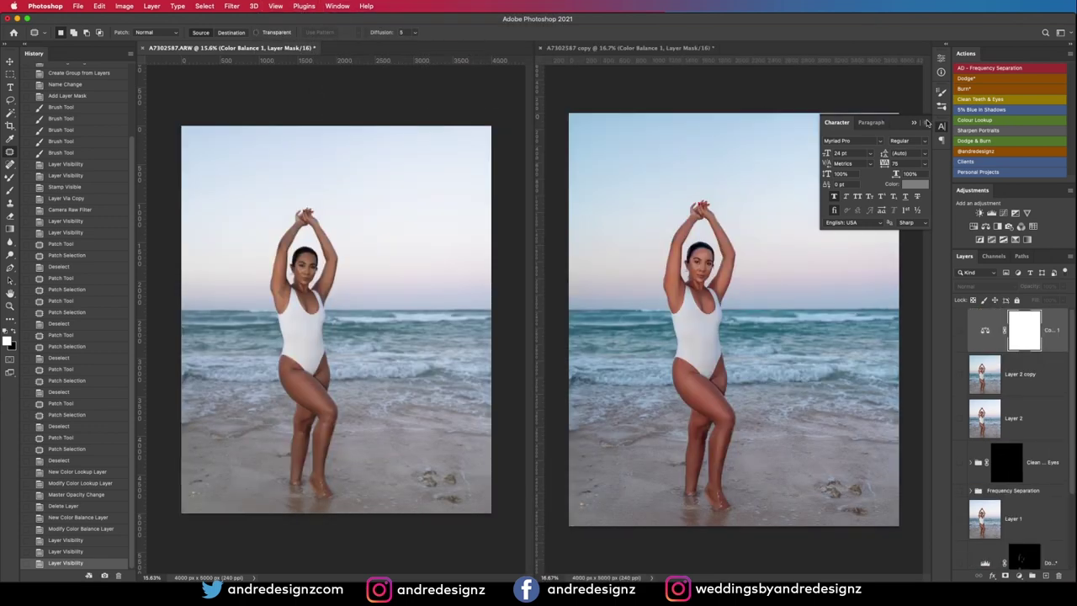
pyautogui.click(915, 123)
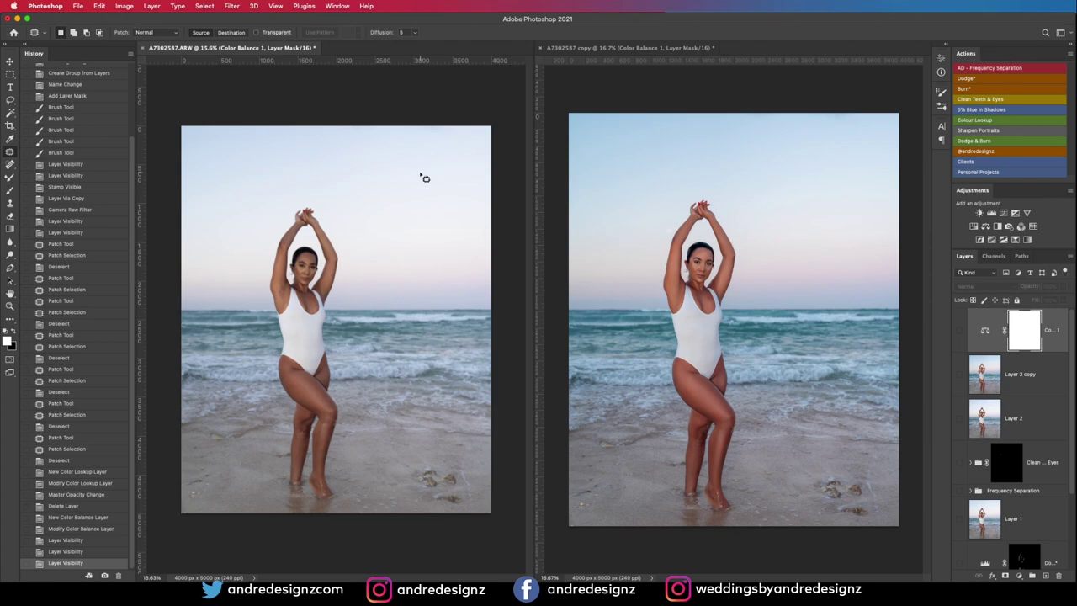
# Enlarge the before and after images to nearly matching sizes and compare them side by side
pyautogui.scroll(1, 421, 174)
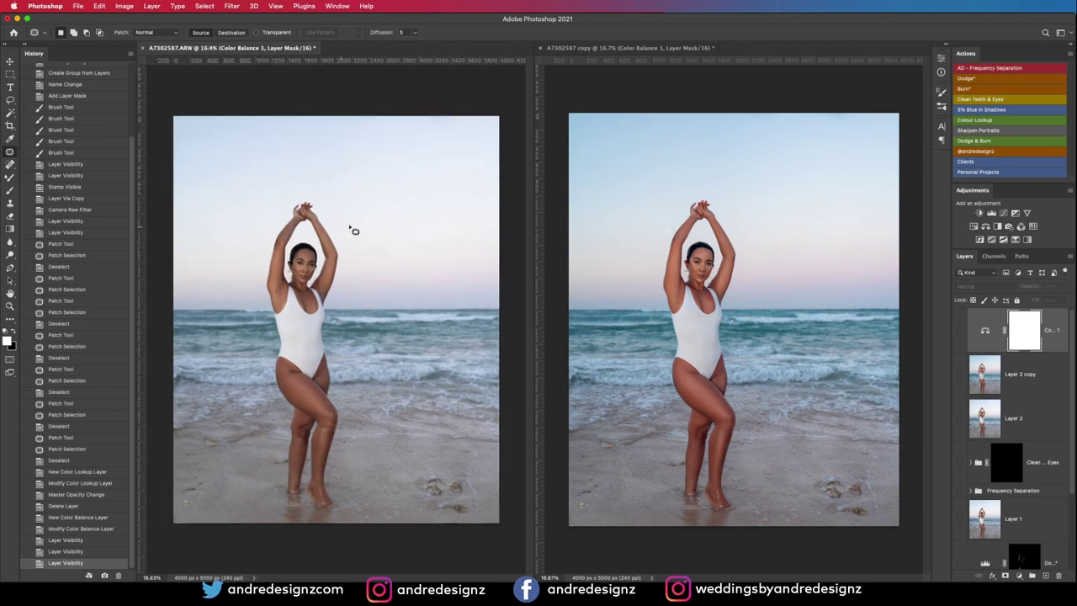
pyautogui.press('super+plus')
pyautogui.press('super+plus')
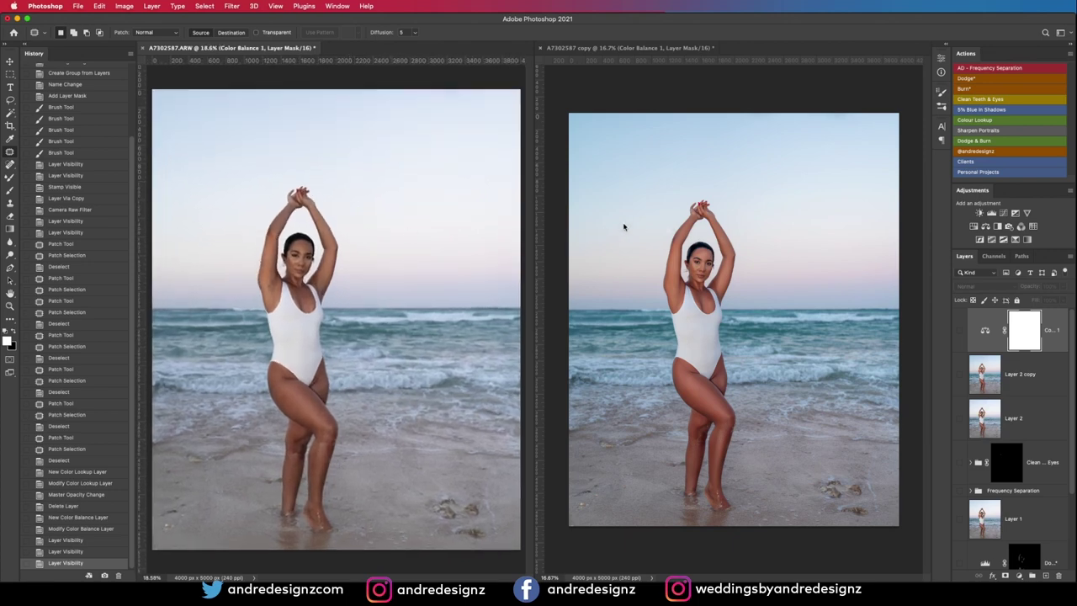
pyautogui.click(625, 228)
pyautogui.press('super+plus')
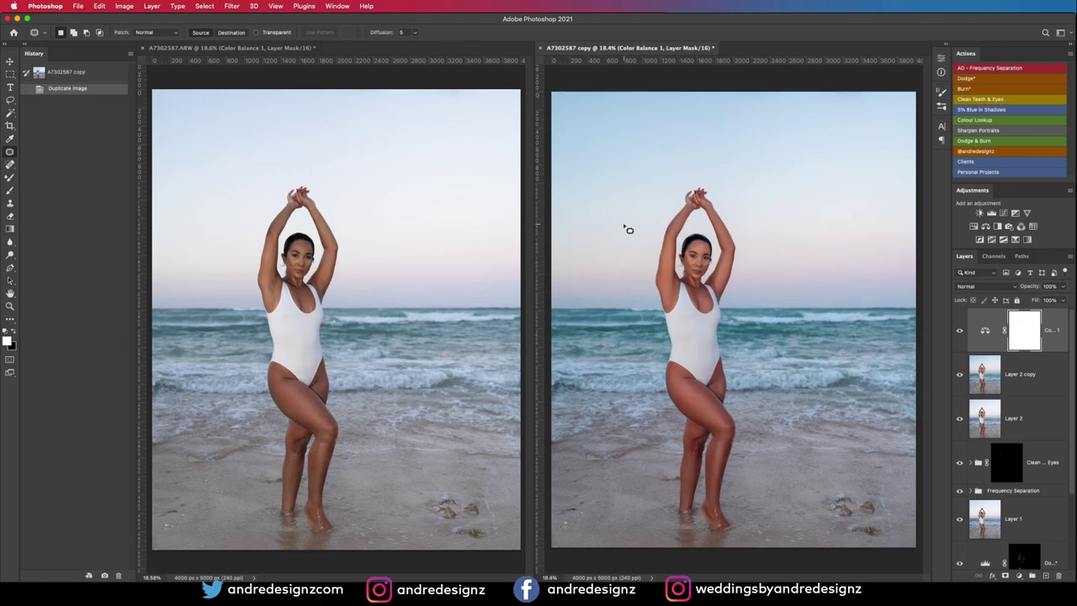
pyautogui.press('super+plus')
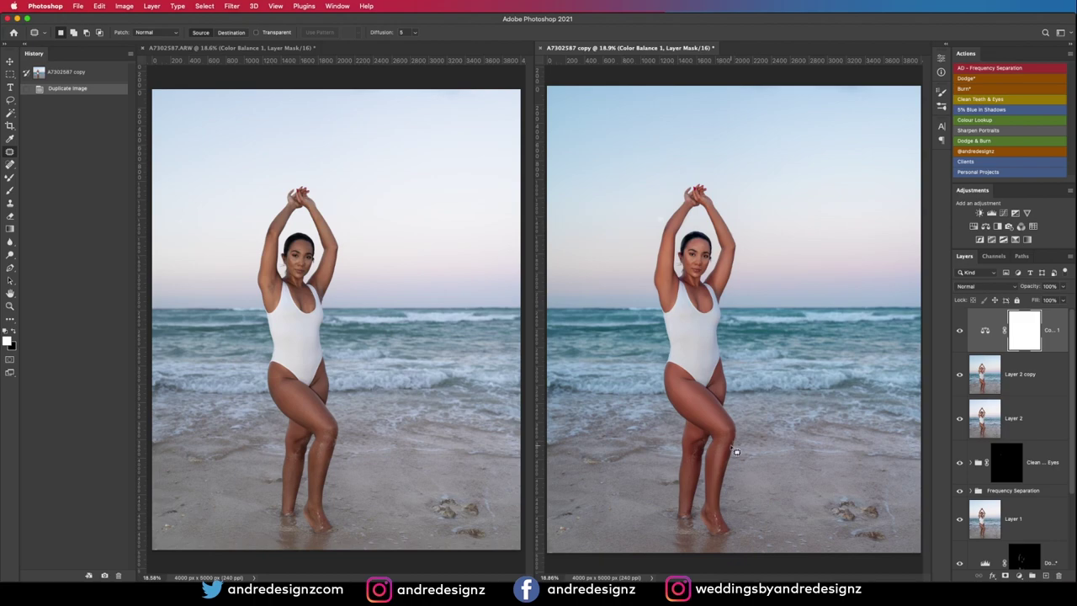
# Examine the edited copy at different magnifications, checking the retouched body and legs up close
pyautogui.scroll(-4, 716, 463)
pyautogui.scroll(12, 719, 448)
pyautogui.scroll(2, 719, 446)
pyautogui.moveTo(772, 237); pyautogui.dragTo(777, 518)
pyautogui.scroll(2, 777, 518)
pyautogui.scroll(-10, 765, 403)
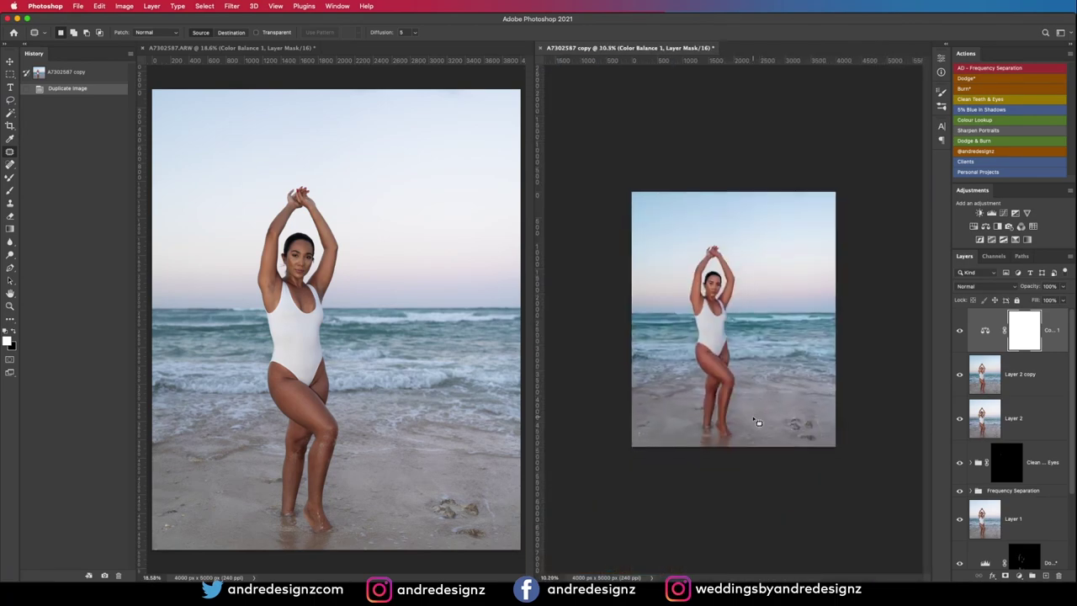
pyautogui.scroll(3, 757, 424)
pyautogui.scroll(3, 688, 421)
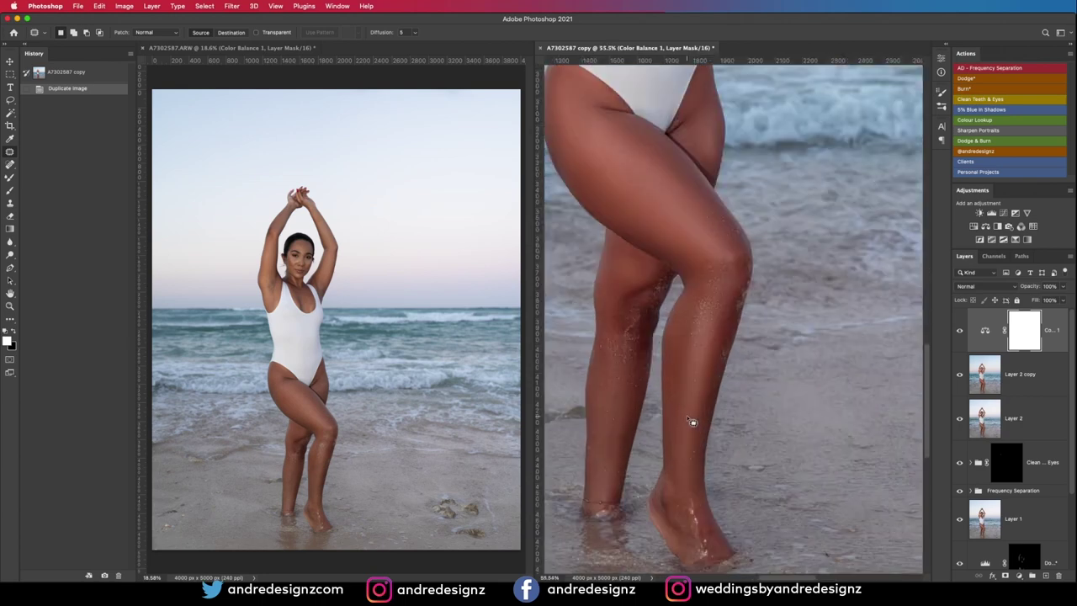